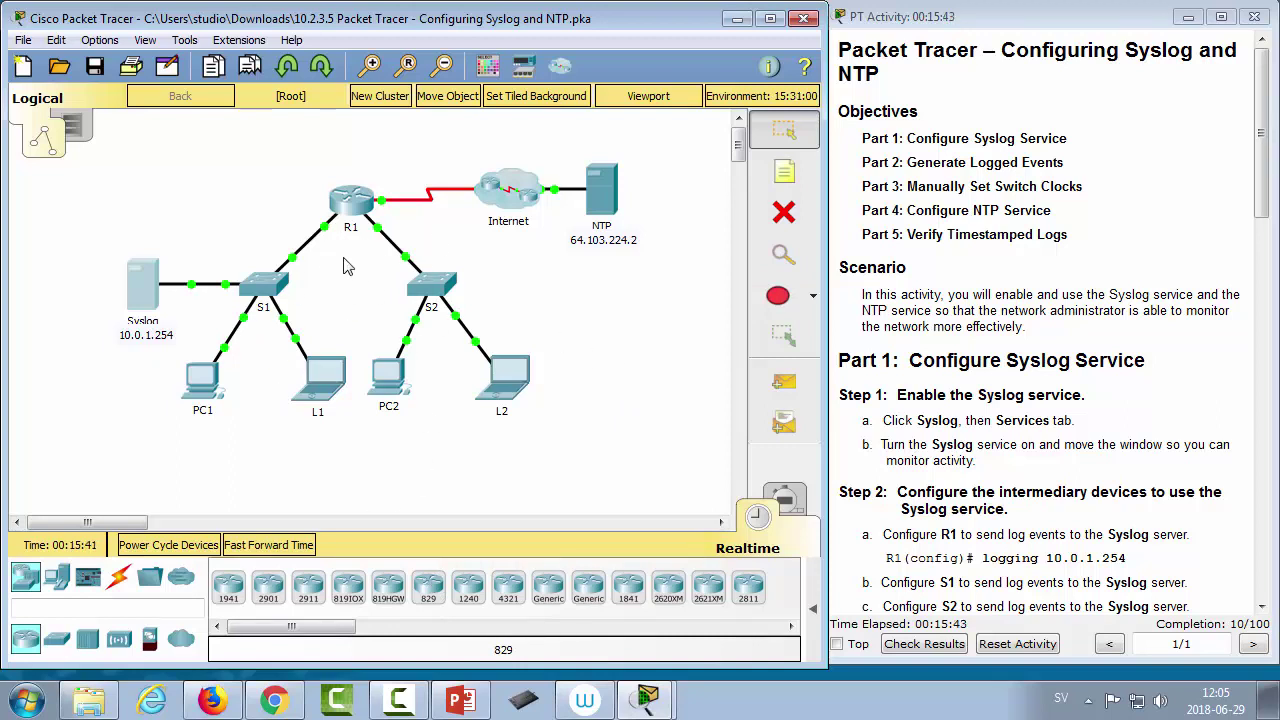
Step: Open router R1's command line and enter global configuration mode
{"action": "left_click", "coordinate": [350, 200]}
{"action": "left_click", "coordinate": [520, 114]}
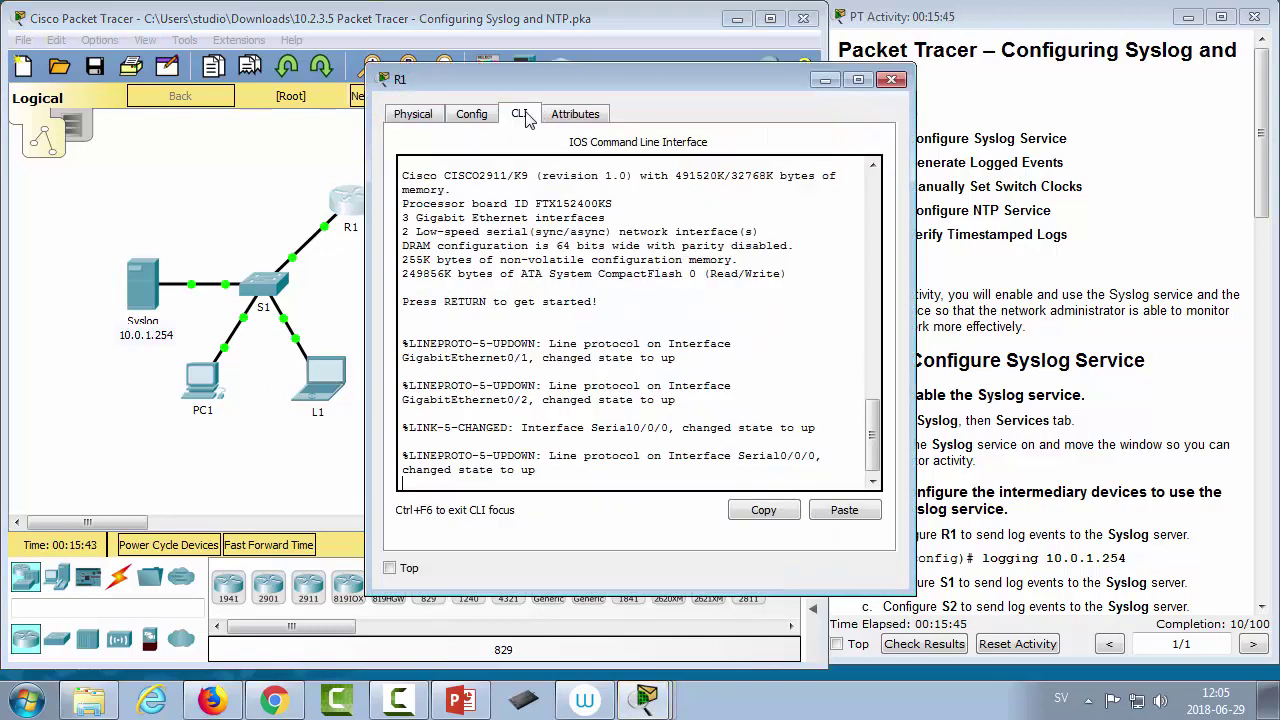
{"action": "key", "text": "Return"}
{"action": "type", "text": "en"}
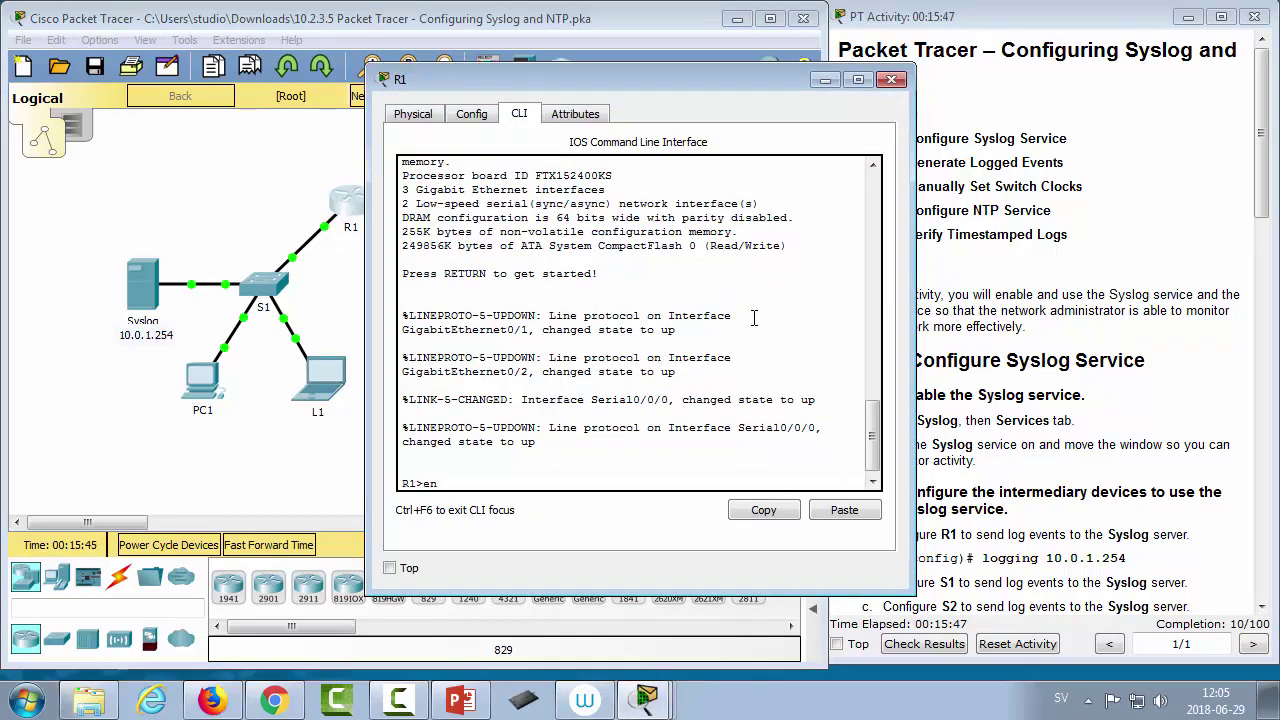
{"action": "type", "text": "a"}
{"action": "key", "text": "Return"}
{"action": "type", "text": "conf t"}
{"action": "key", "text": "Return"}
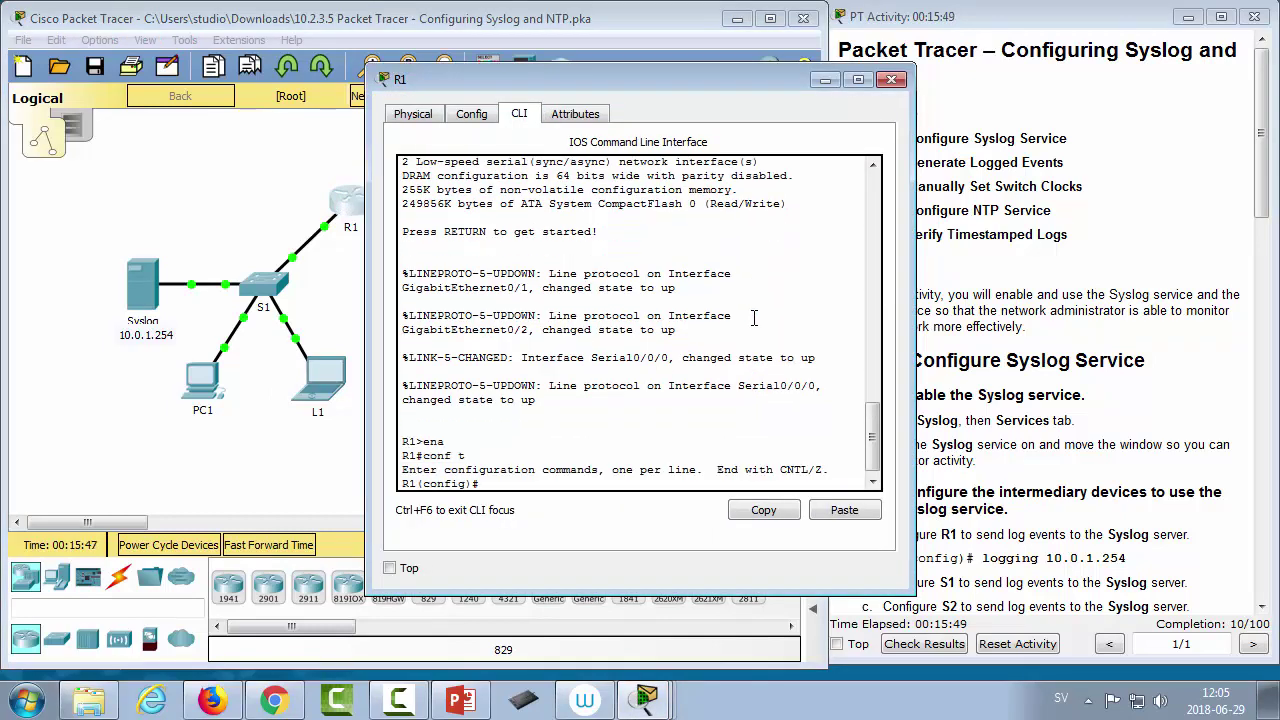
Step: List the logging options on R1 and set 10.0.1.254 as its logging host
{"action": "type", "text": "l"}
{"action": "key", "text": "Tab"}
{"action": "type", "text": "ogg"}
{"action": "key", "text": "Tab"}
{"action": "type", "text": "ser"}
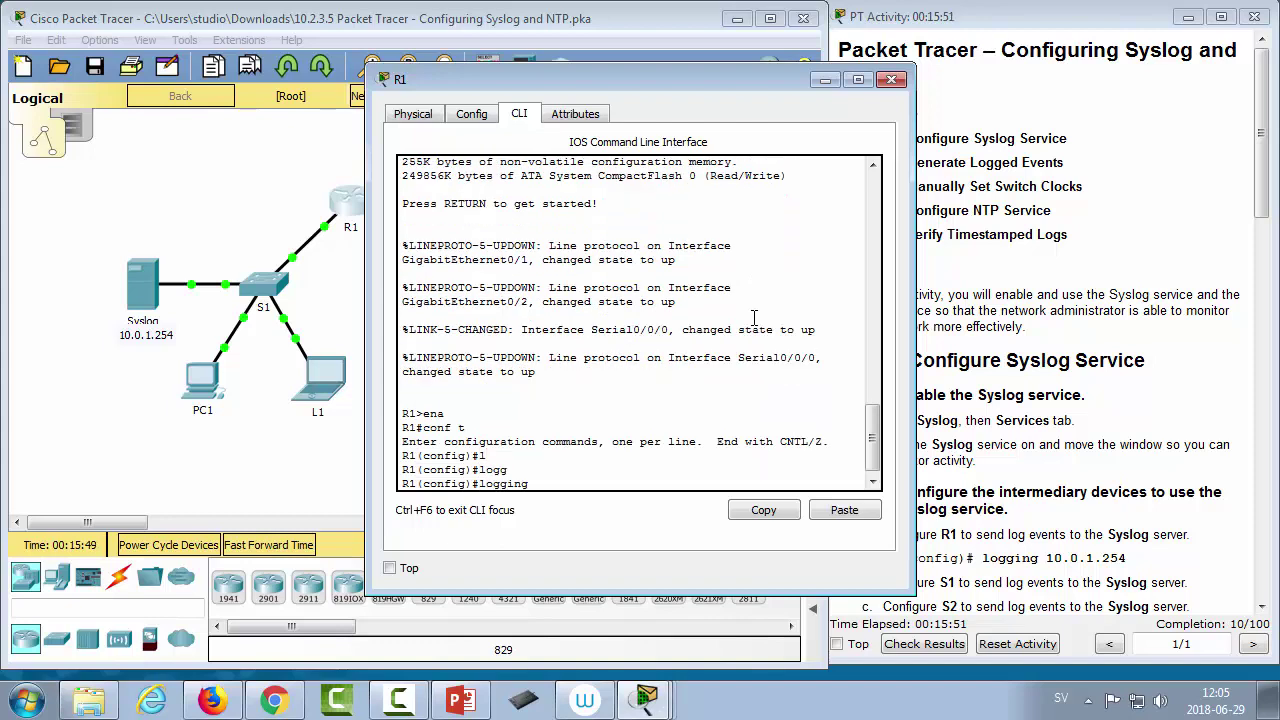
{"action": "key", "text": "Tab"}
{"action": "key", "text": "BackSpace"}
{"action": "key", "text": "BackSpace"}
{"action": "key", "text": "BackSpace"}
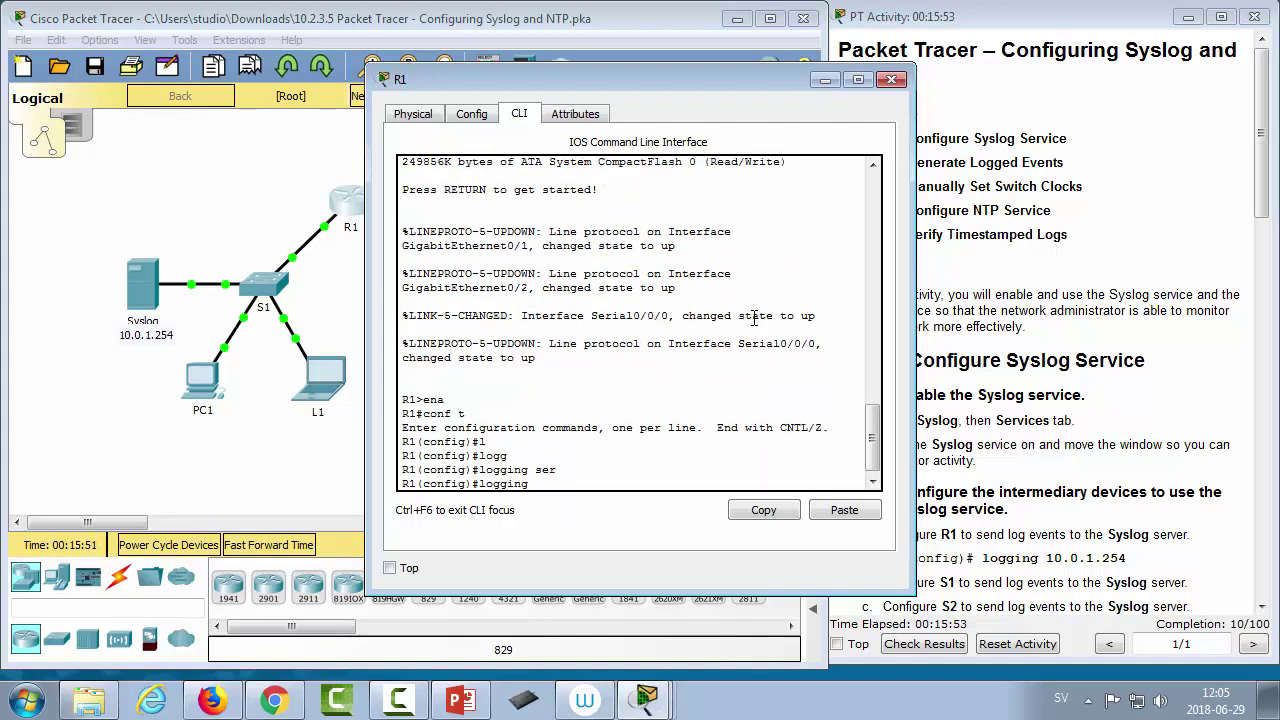
{"action": "type", "text": "?"}
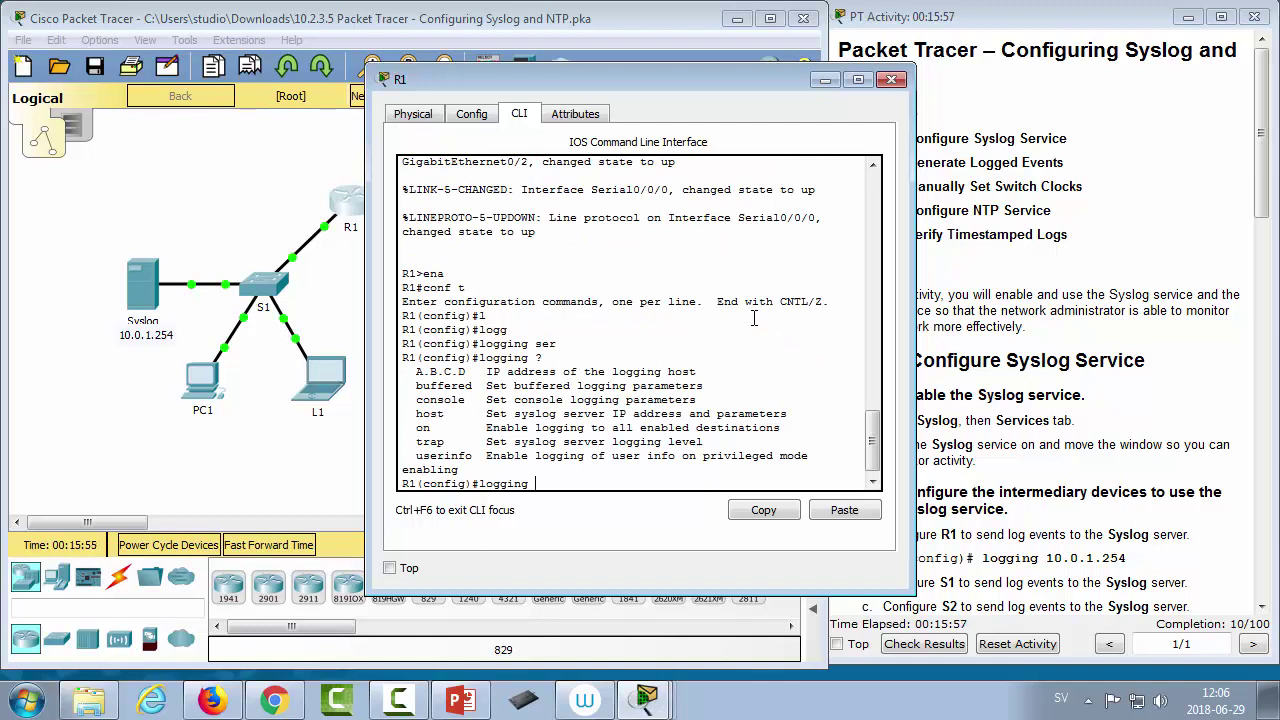
{"action": "type", "text": "10.0.1.254"}
{"action": "key", "text": "Return"}
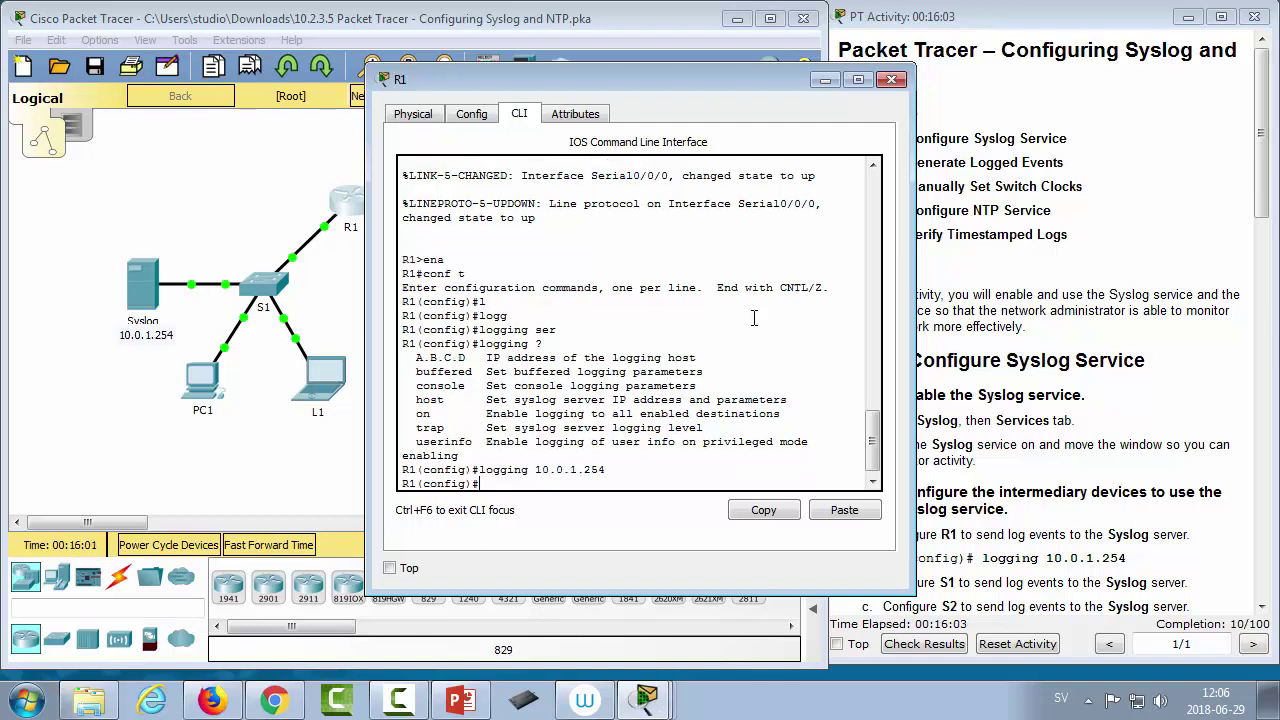
Step: Try to set R1's logging trap level to 4, list the trap options, and clear the unfinished command
{"action": "type", "text": "logg"}
{"action": "key", "text": "Tab"}
{"action": "type", "text": "tra"}
{"action": "key", "text": "Tab"}
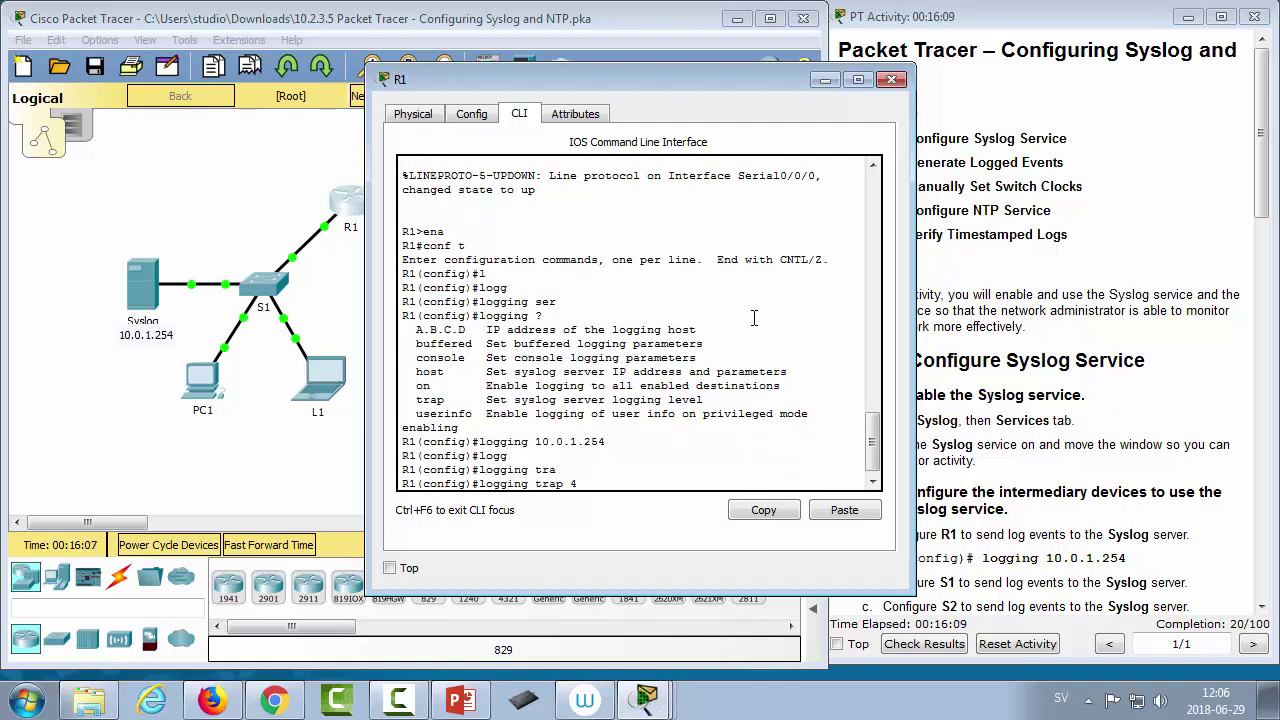
{"action": "key", "text": "Return"}
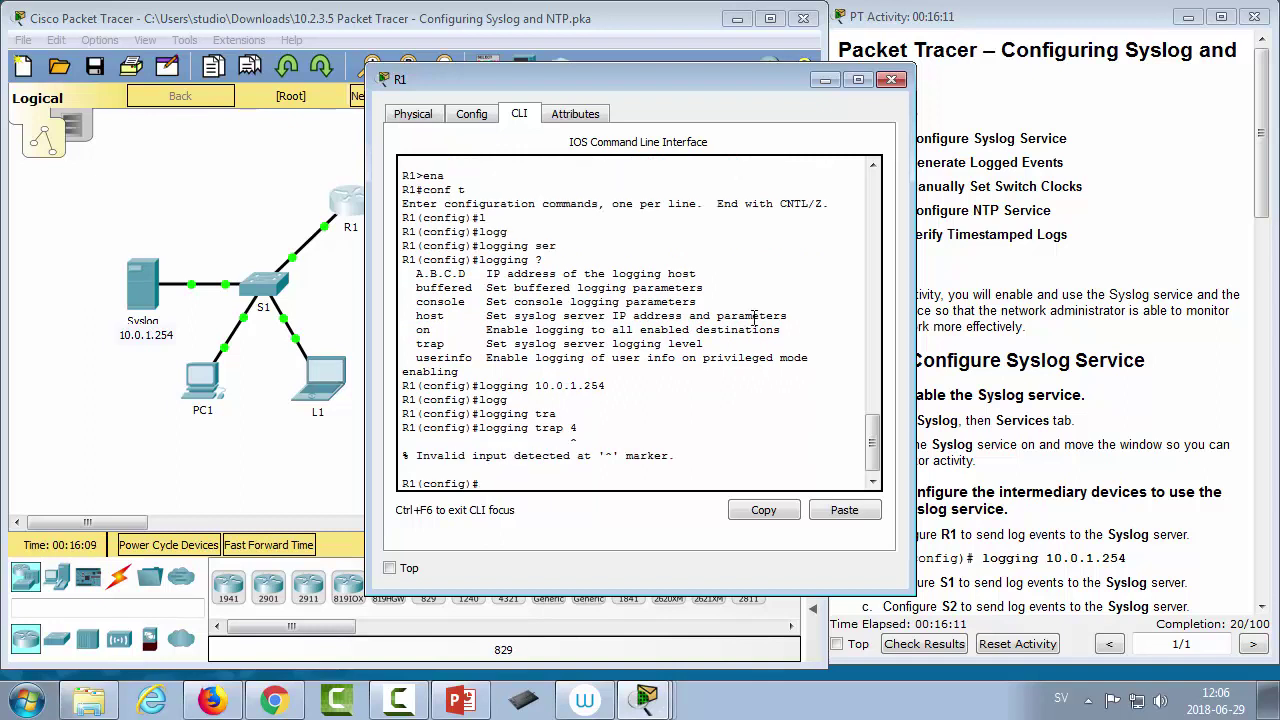
{"action": "key", "text": "Up"}
{"action": "type", "text": "?"}
{"action": "key", "text": "BackSpace"}
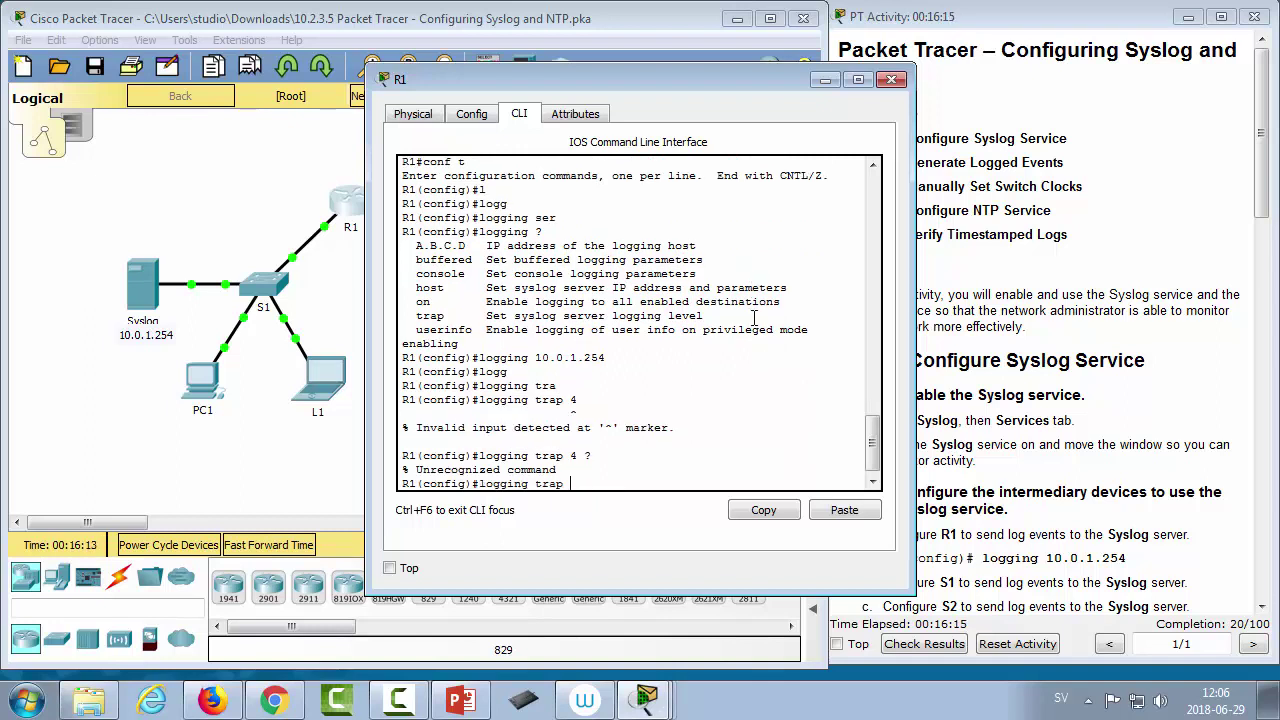
{"action": "type", "text": "?"}
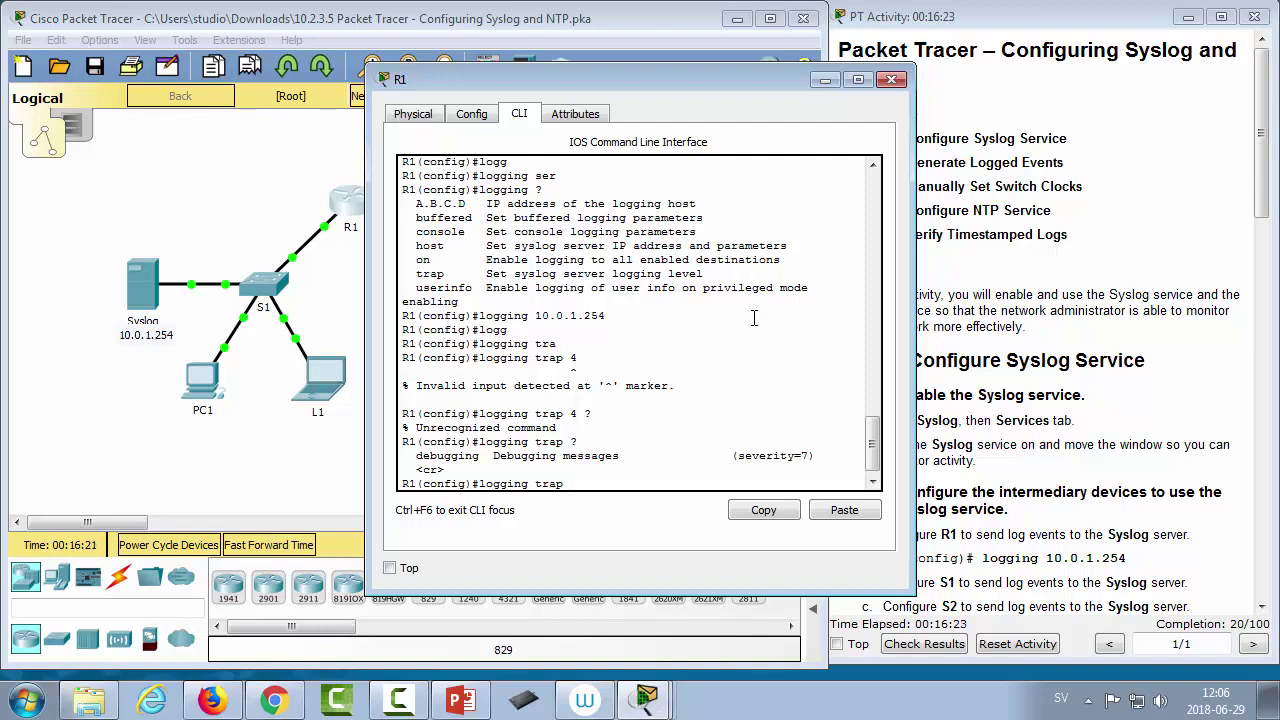
{"action": "key", "text": "BackSpace"}
{"action": "key", "text": "BackSpace"}
{"action": "key", "text": "BackSpace"}
{"action": "key", "text": "BackSpace"}
{"action": "key", "text": "BackSpace"}
{"action": "key", "text": "BackSpace"}
{"action": "key", "text": "BackSpace"}
{"action": "key", "text": "BackSpace"}
{"action": "key", "text": "BackSpace"}
{"action": "key", "text": "BackSpace"}
{"action": "key", "text": "BackSpace"}
{"action": "key", "text": "BackSpace"}
Step: Create interface loopback 1 on R1
{"action": "type", "text": "inter"}
{"action": "key", "text": "Tab"}
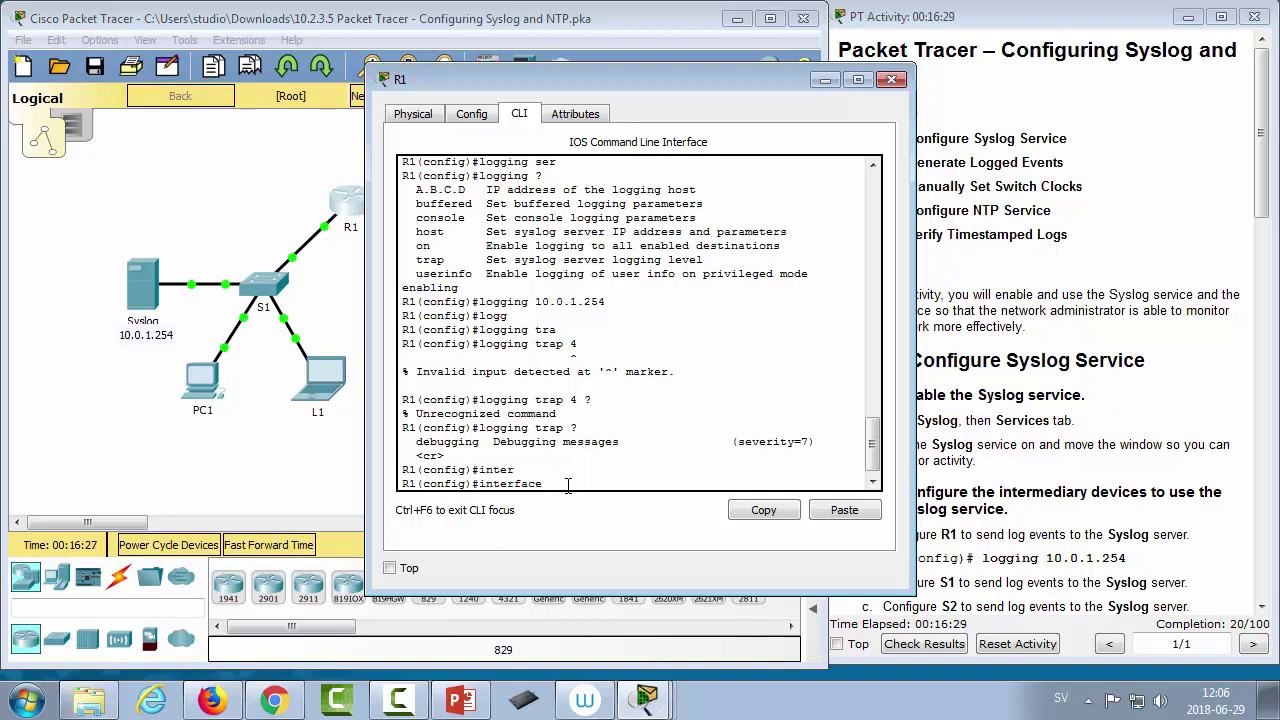
{"action": "type", "text": "lo"}
{"action": "key", "text": "Tab"}
{"action": "key", "text": "Tab"}
{"action": "type", "text": "1"}
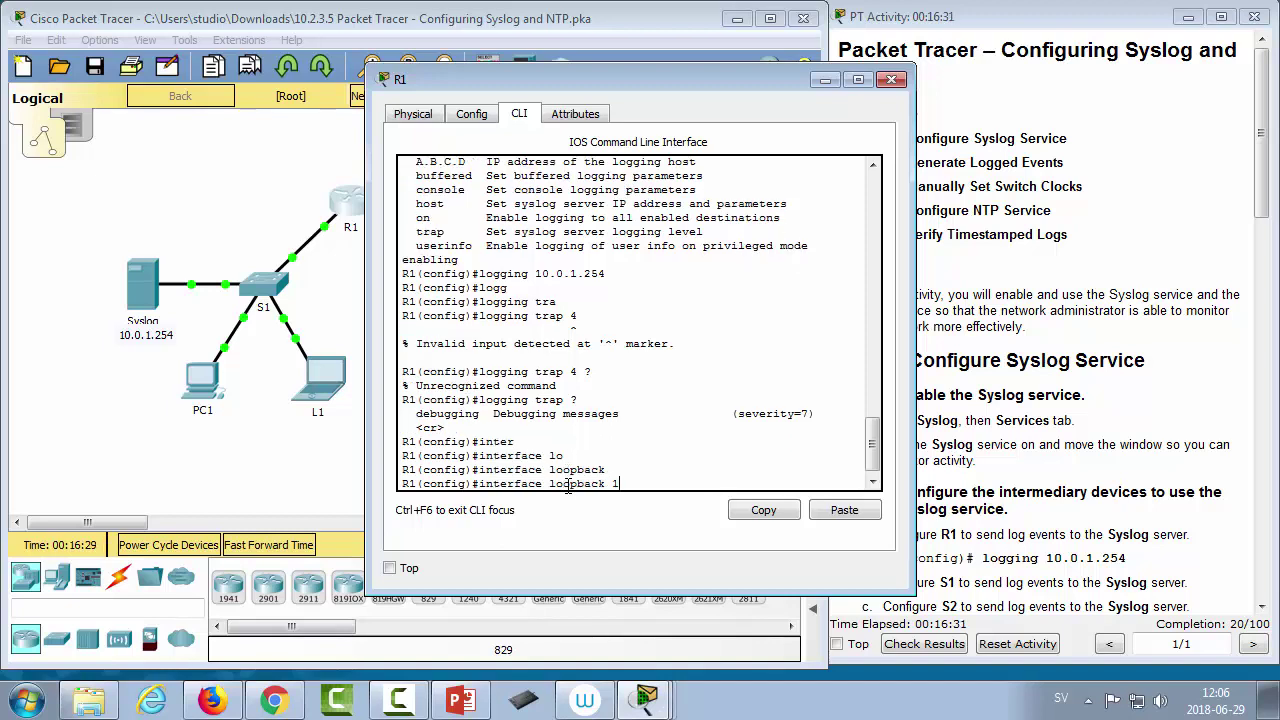
{"action": "key", "text": "Return"}
{"action": "key", "text": "Return"}
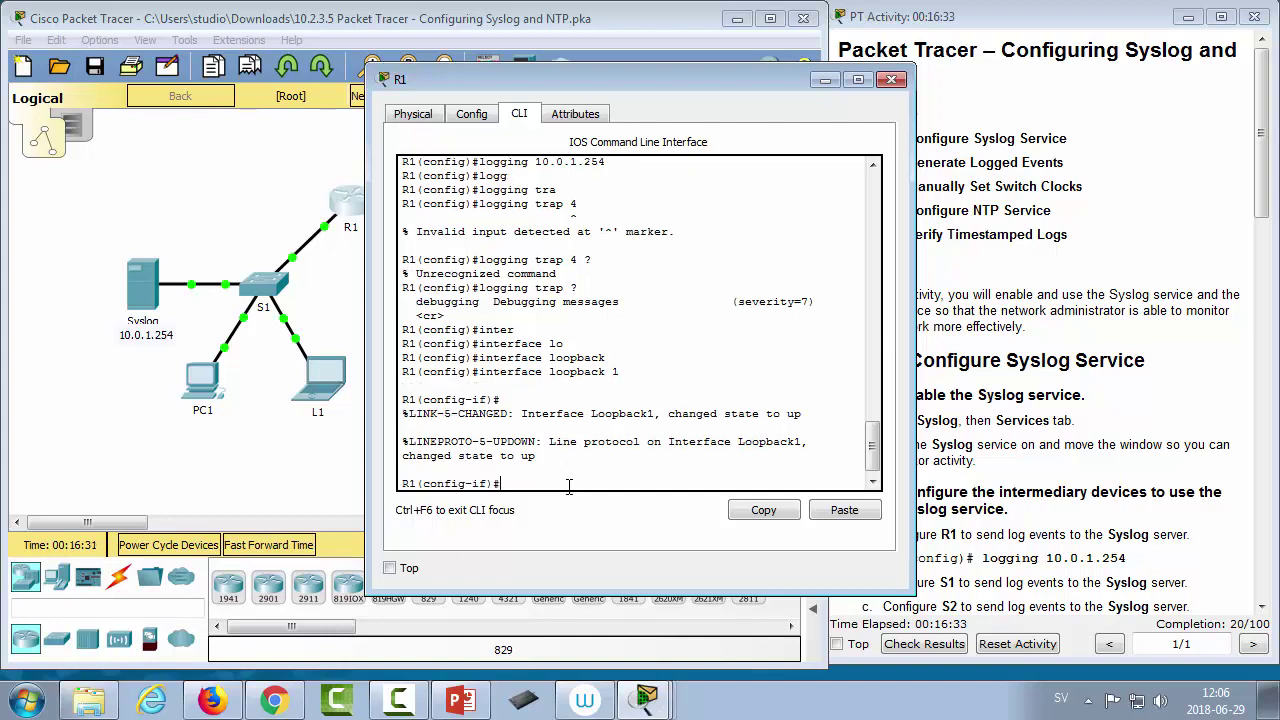
Step: Show the SYSLOG service log on the Syslog server and move its window aside to uncover R1
{"action": "left_click", "coordinate": [133, 288]}
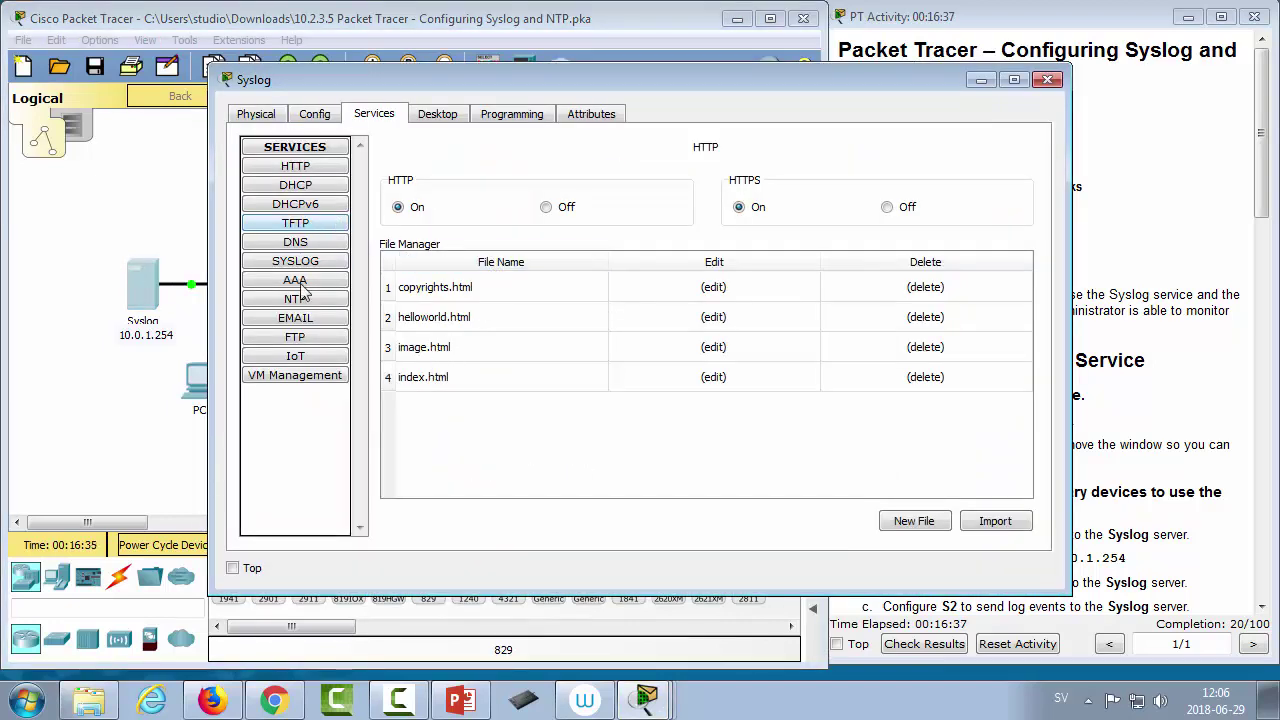
{"action": "left_click", "coordinate": [308, 262]}
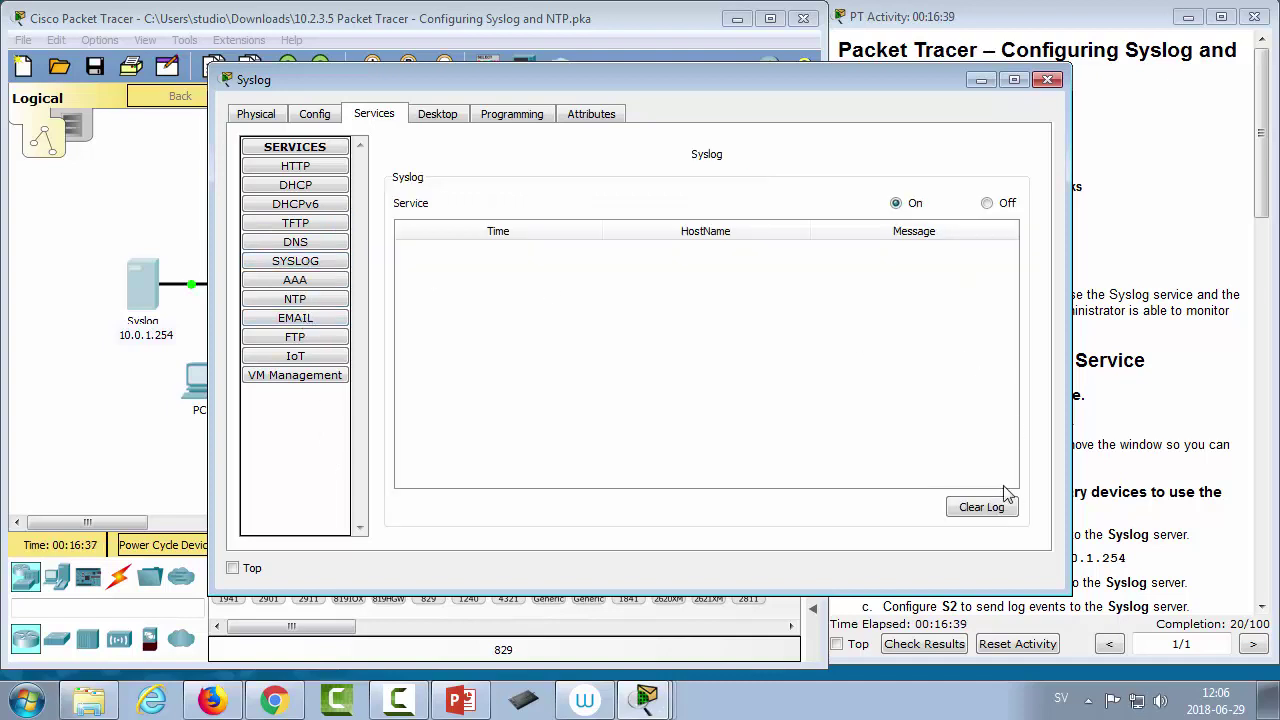
{"action": "double_click", "coordinate": [795, 78]}
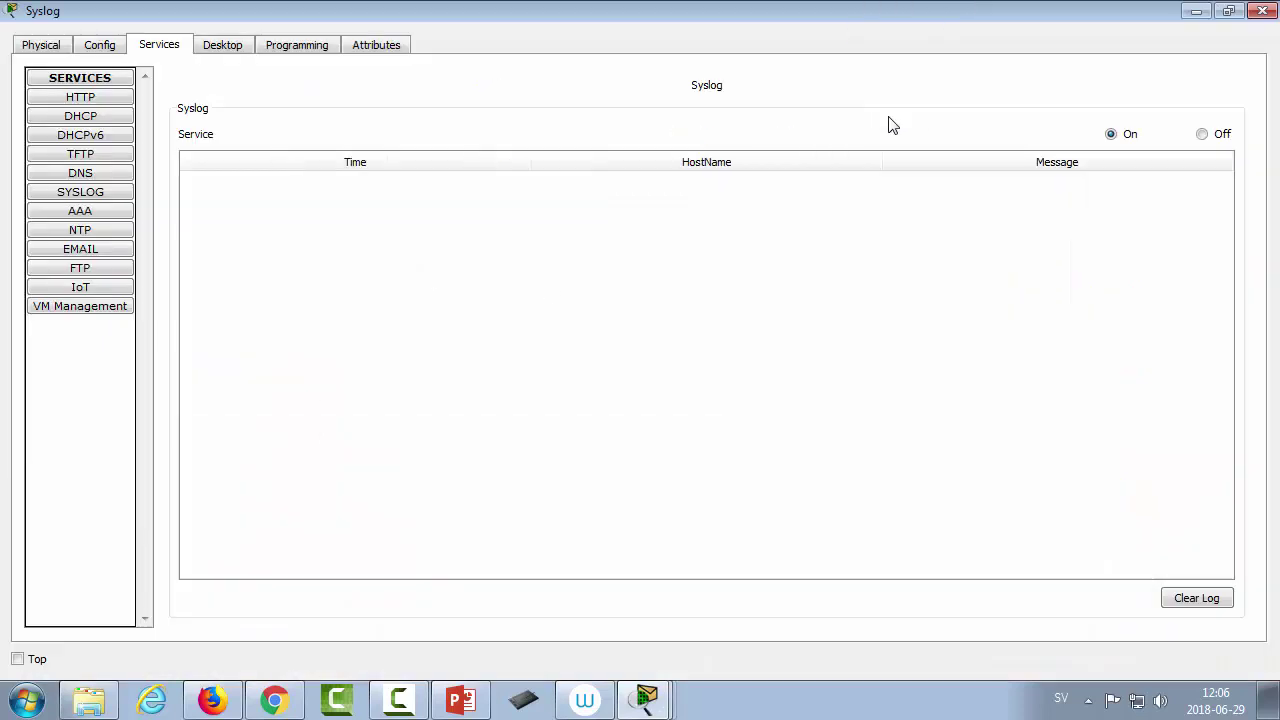
{"action": "double_click", "coordinate": [326, 14]}
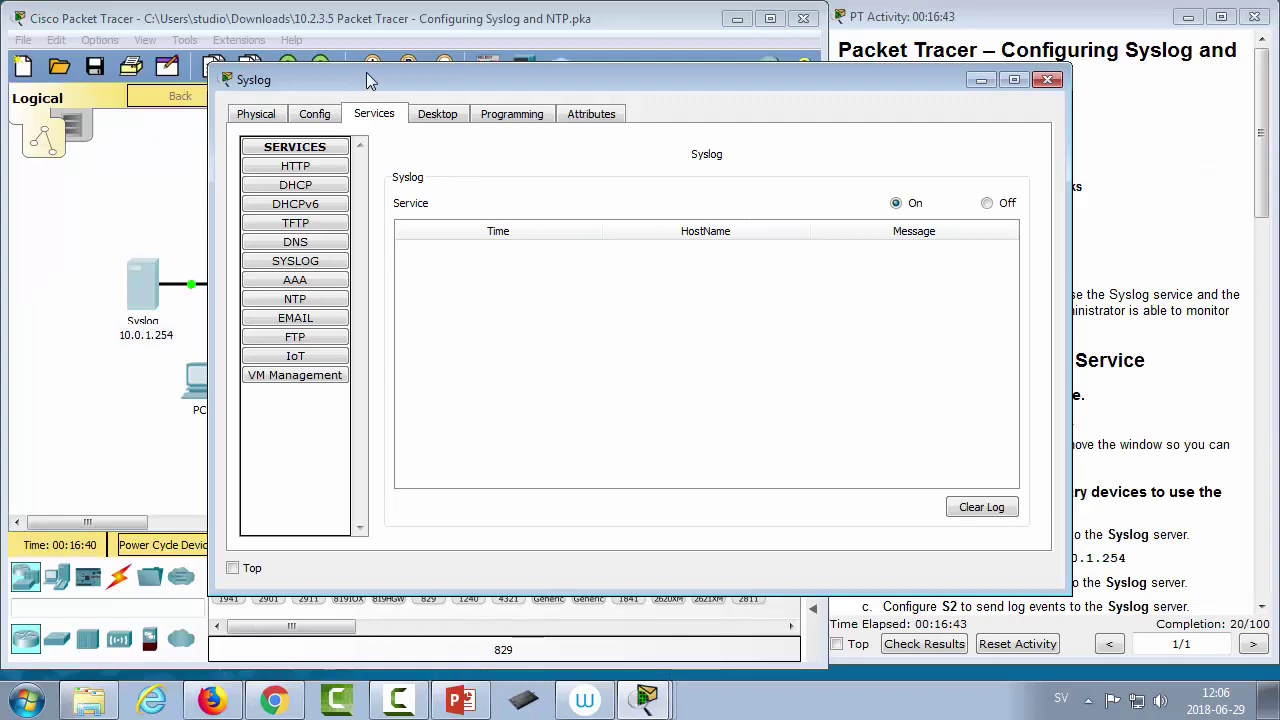
{"action": "left_click_drag", "start_coordinate": [368, 80], "coordinate": [675, 80]}
Step: Return to R1's command line and leave interface and global configuration mode for the privileged prompt
{"action": "left_click", "coordinate": [355, 206]}
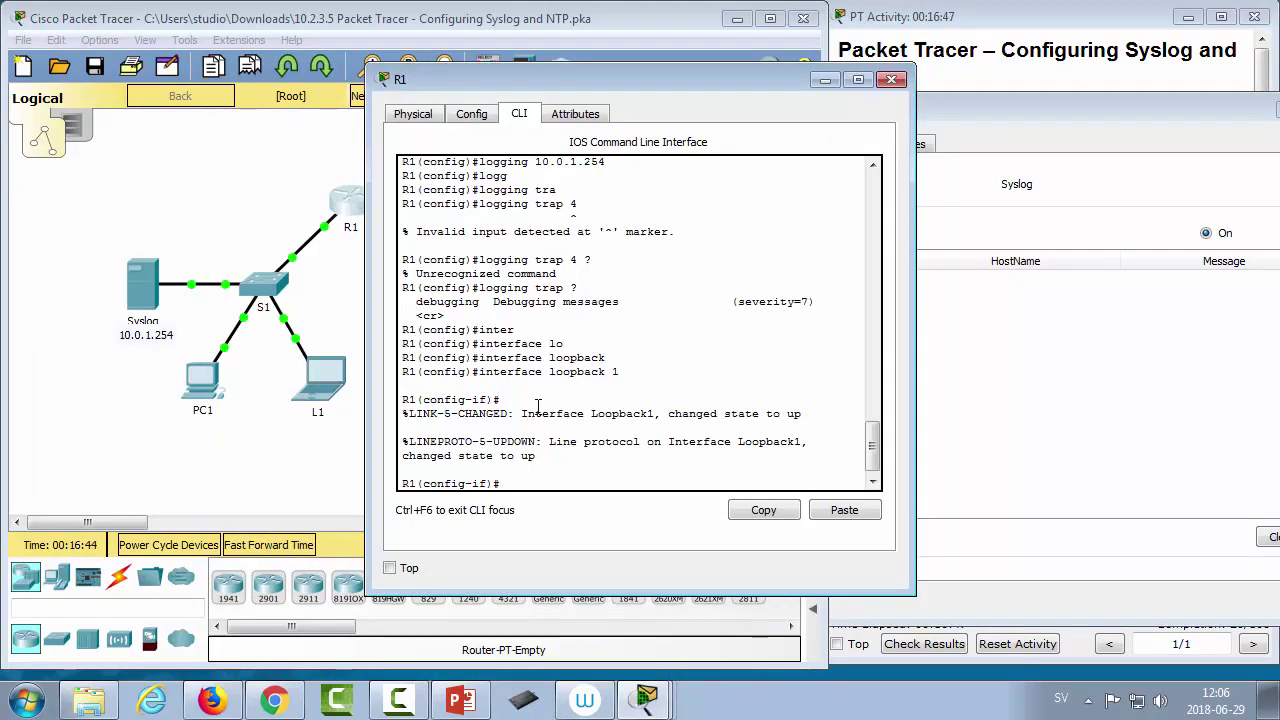
{"action": "scroll", "coordinate": [540, 410], "scroll_direction": "up", "scroll_amount": 2}
{"action": "scroll", "coordinate": [540, 410], "scroll_direction": "down", "scroll_amount": 2}
{"action": "scroll", "coordinate": [545, 430], "scroll_direction": "up", "scroll_amount": 3}
{"action": "scroll", "coordinate": [550, 460], "scroll_direction": "down", "scroll_amount": 3}
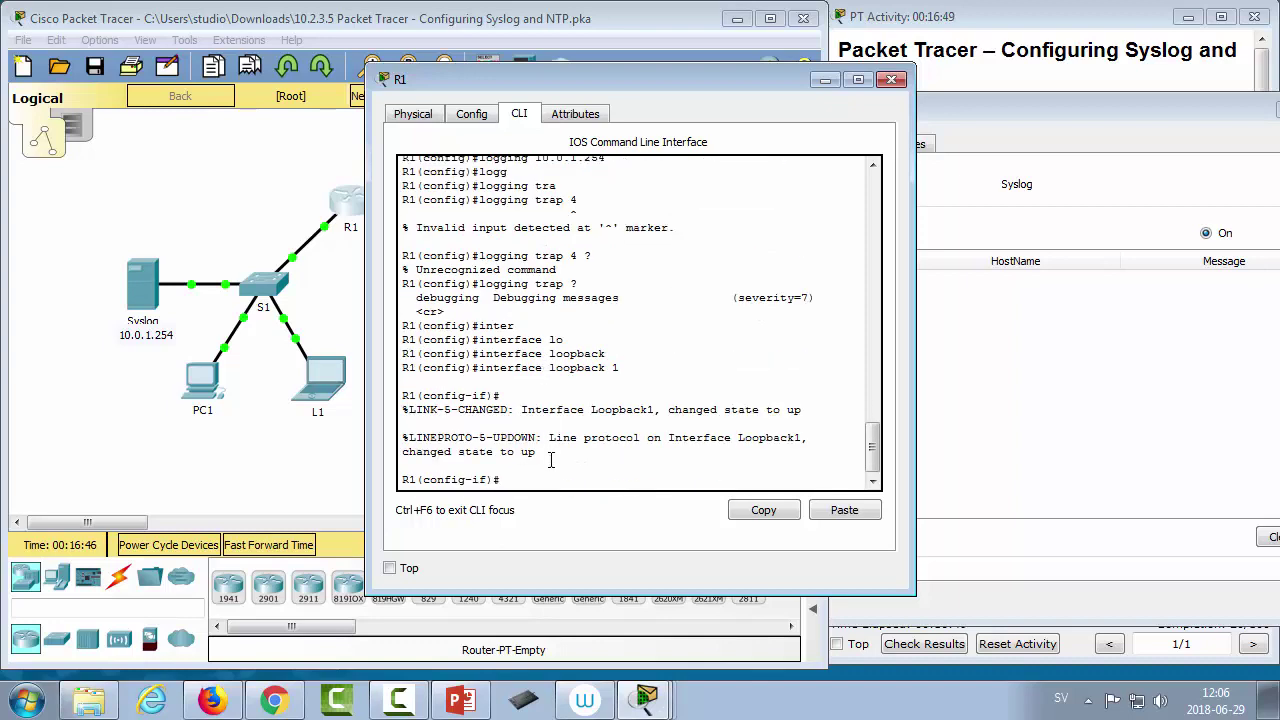
{"action": "type", "text": "exit"}
{"action": "key", "text": "Return"}
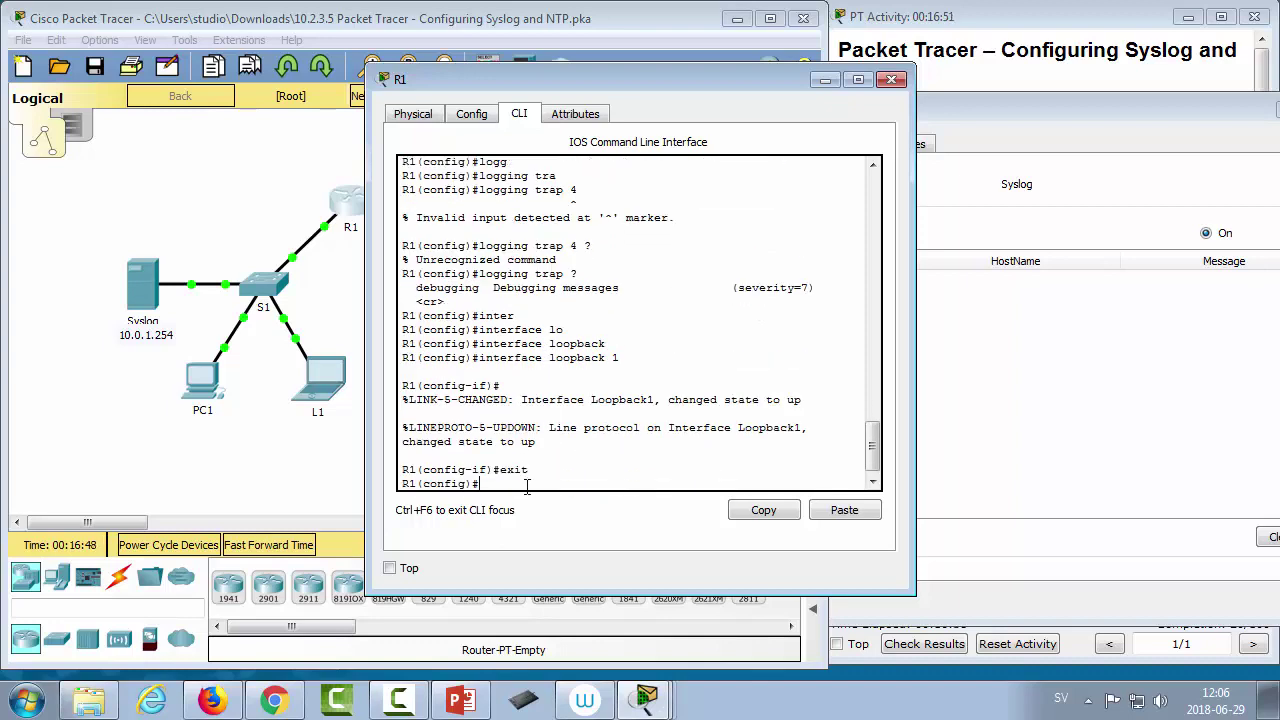
{"action": "type", "text": "end"}
{"action": "key", "text": "Return"}
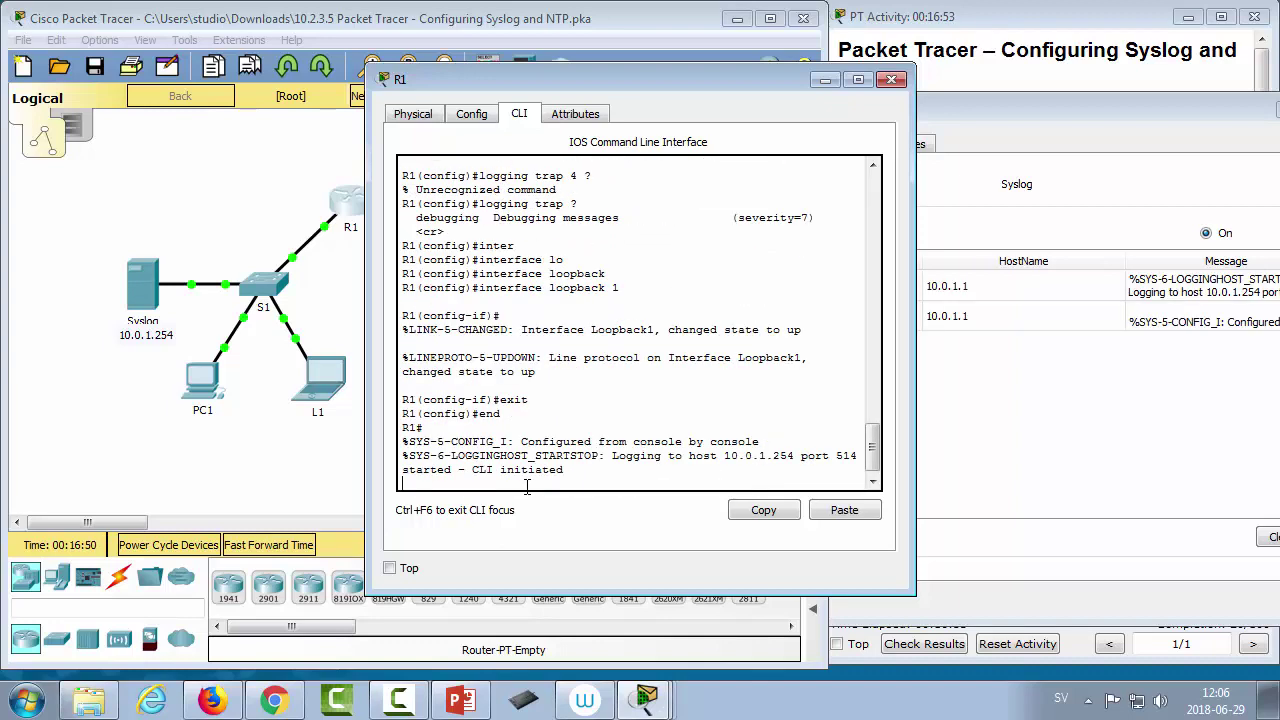
{"action": "key", "text": "Return"}
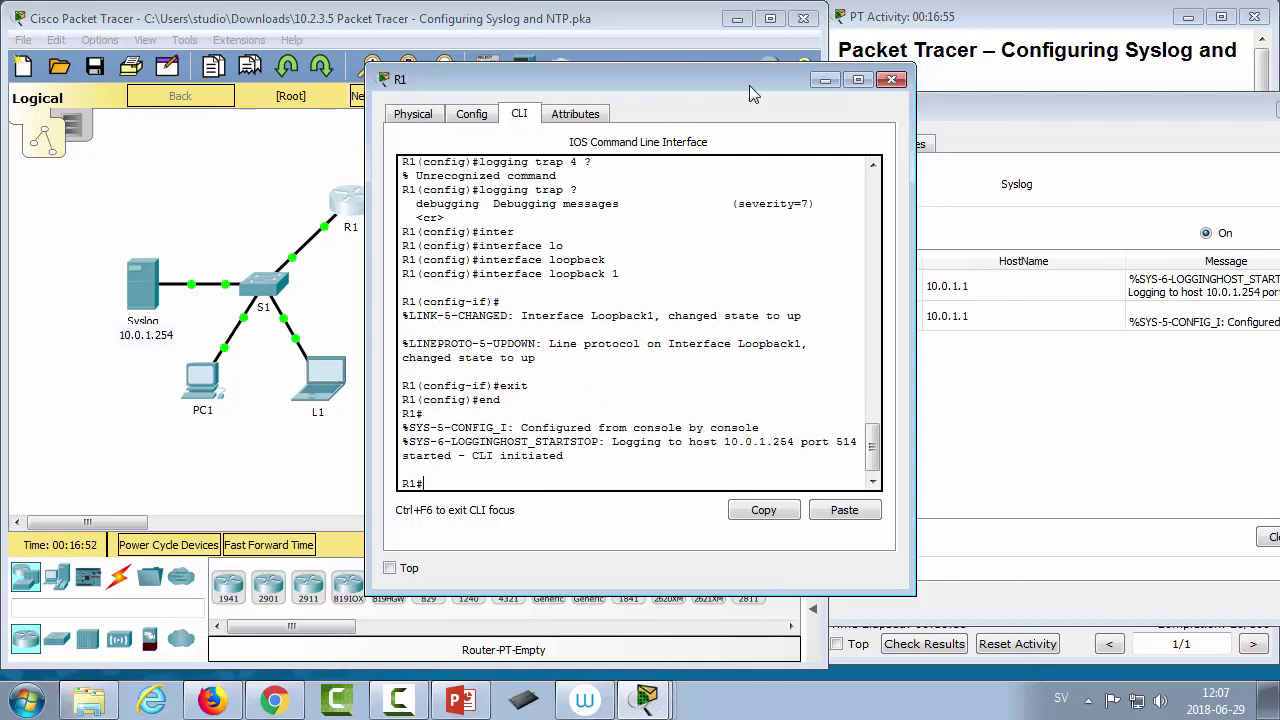
Step: Rearrange the R1 and Syslog windows to read the server's complete log table
{"action": "left_click_drag", "start_coordinate": [749, 85], "coordinate": [579, 83]}
{"action": "left_click", "coordinate": [936, 108]}
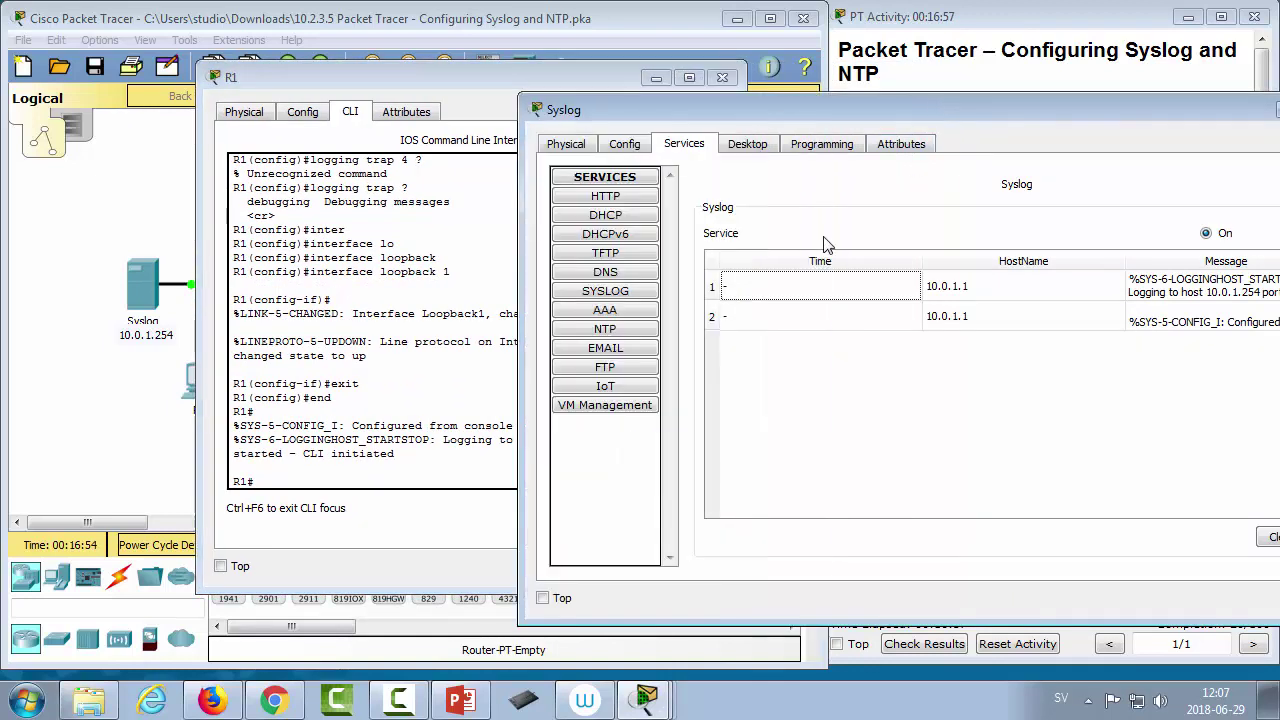
{"action": "left_click_drag", "start_coordinate": [684, 113], "coordinate": [324, 40]}
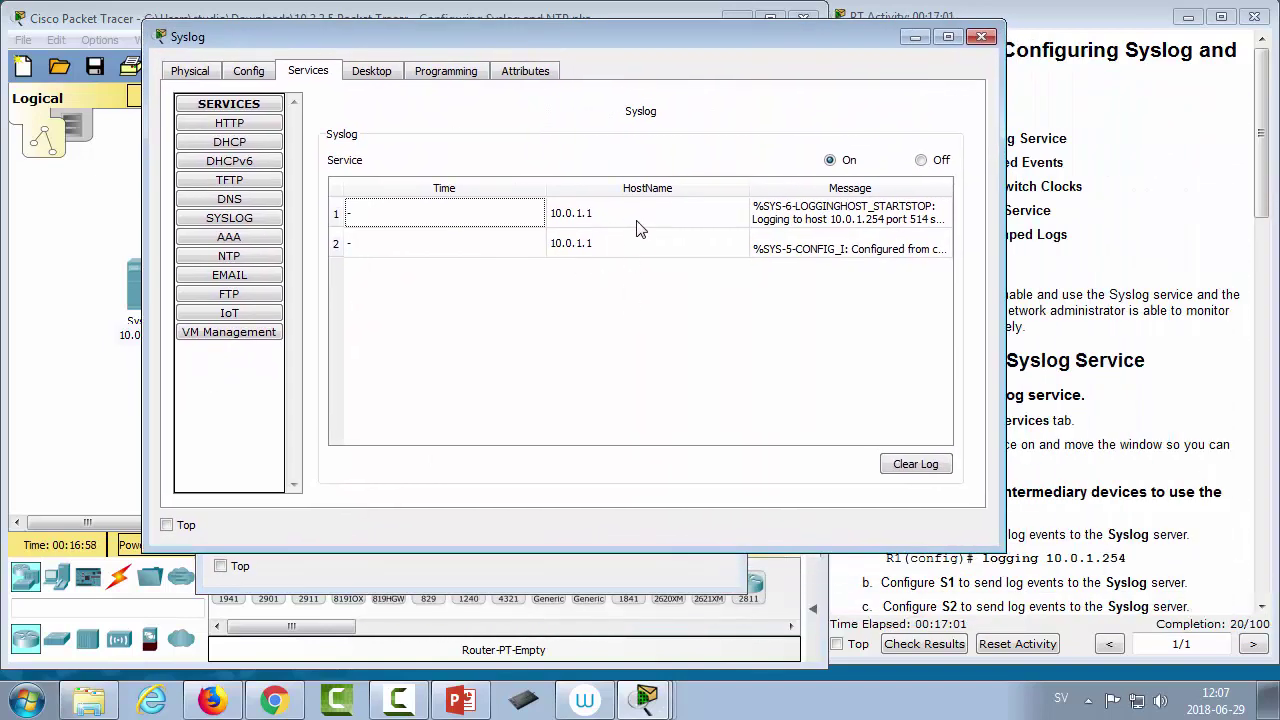
Step: Examine the severity code of the Loopback1 link message in R1's console
{"action": "left_click", "coordinate": [425, 575]}
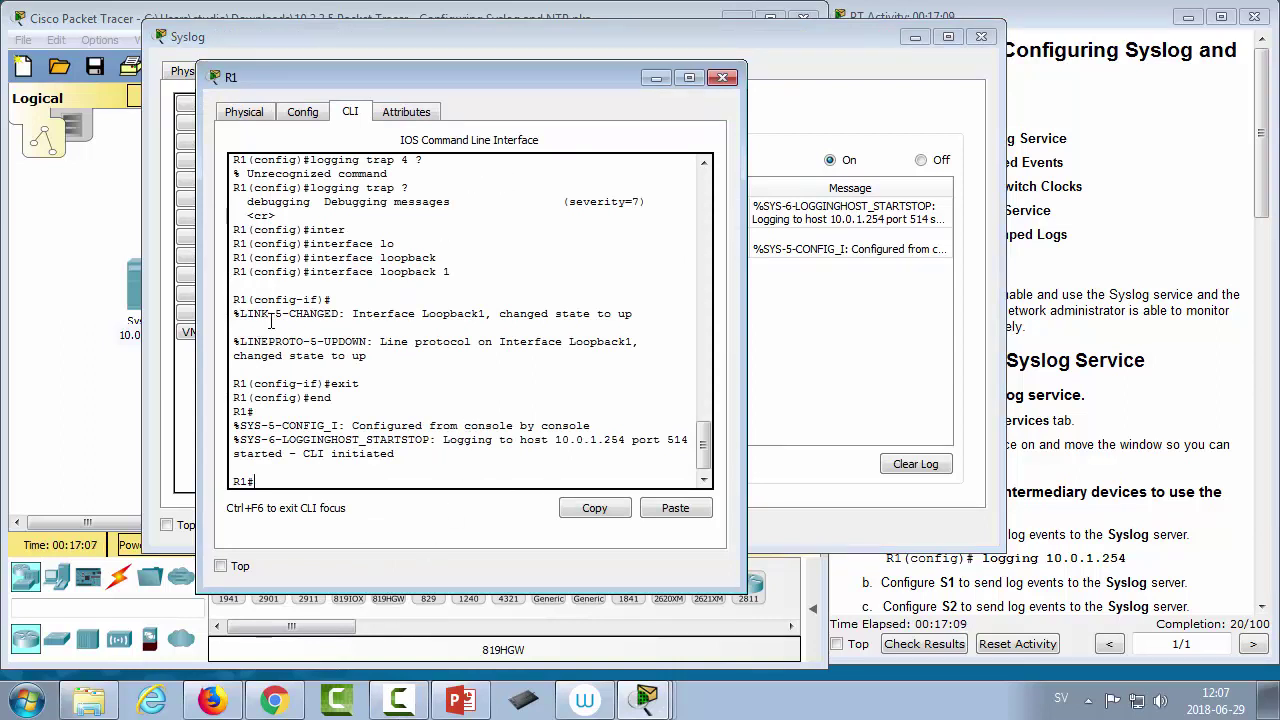
{"action": "left_click_drag", "start_coordinate": [268, 316], "coordinate": [340, 316]}
{"action": "left_click", "coordinate": [319, 482]}
Step: Close the R1 window and check the Time field of both Syslog entries
{"action": "left_click", "coordinate": [725, 79]}
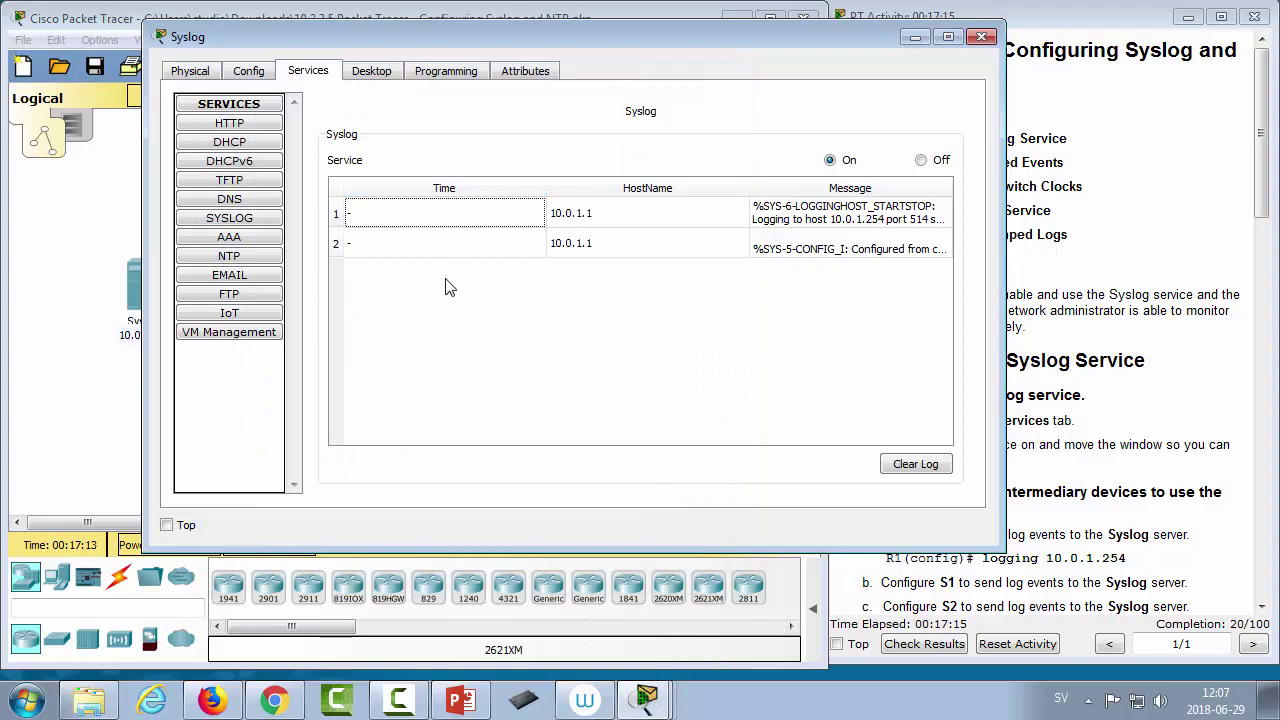
{"action": "left_click", "coordinate": [375, 215]}
{"action": "left_click", "coordinate": [389, 250]}
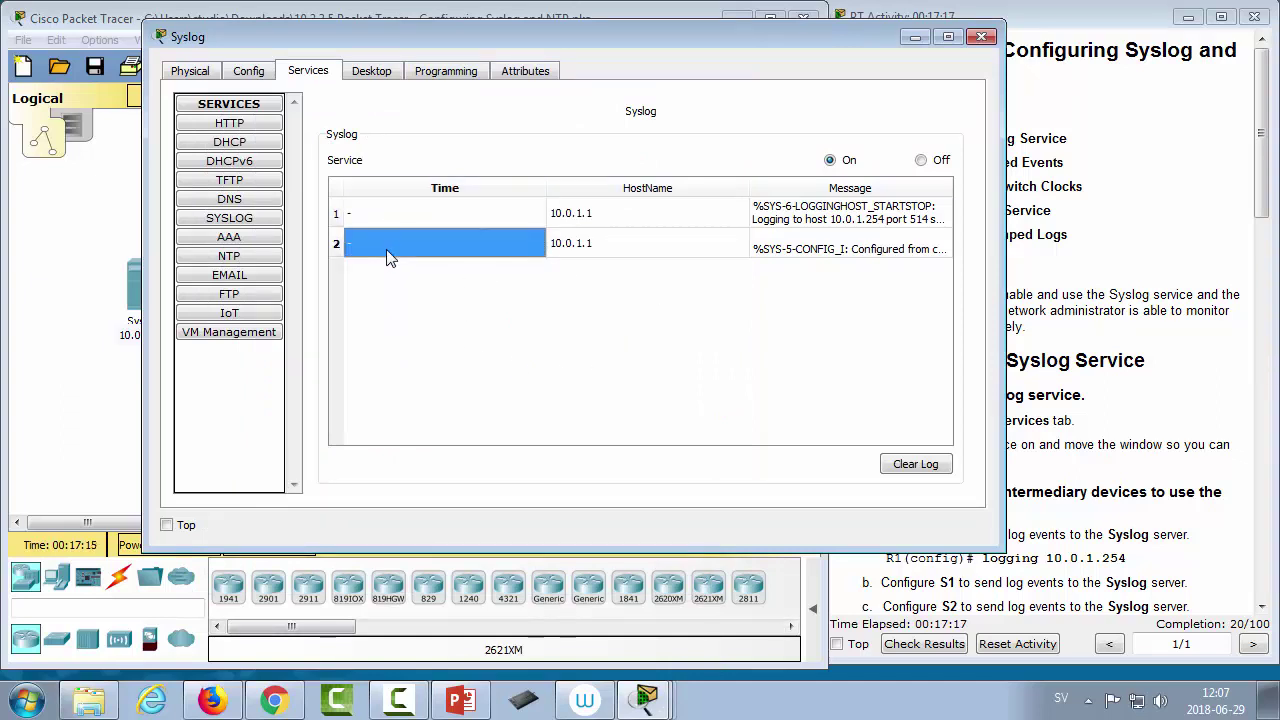
Step: Open switch S1's command line from the topology and enter privileged mode
{"action": "left_click", "coordinate": [22, 466]}
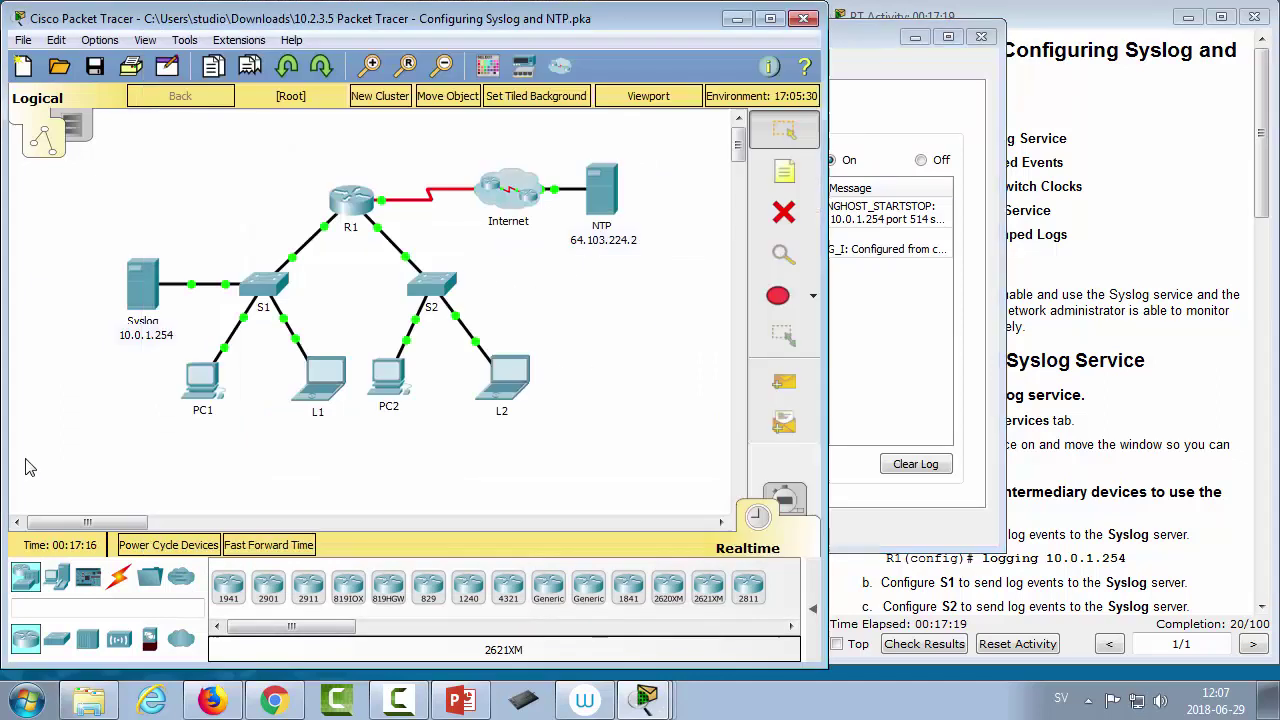
{"action": "left_click", "coordinate": [264, 287]}
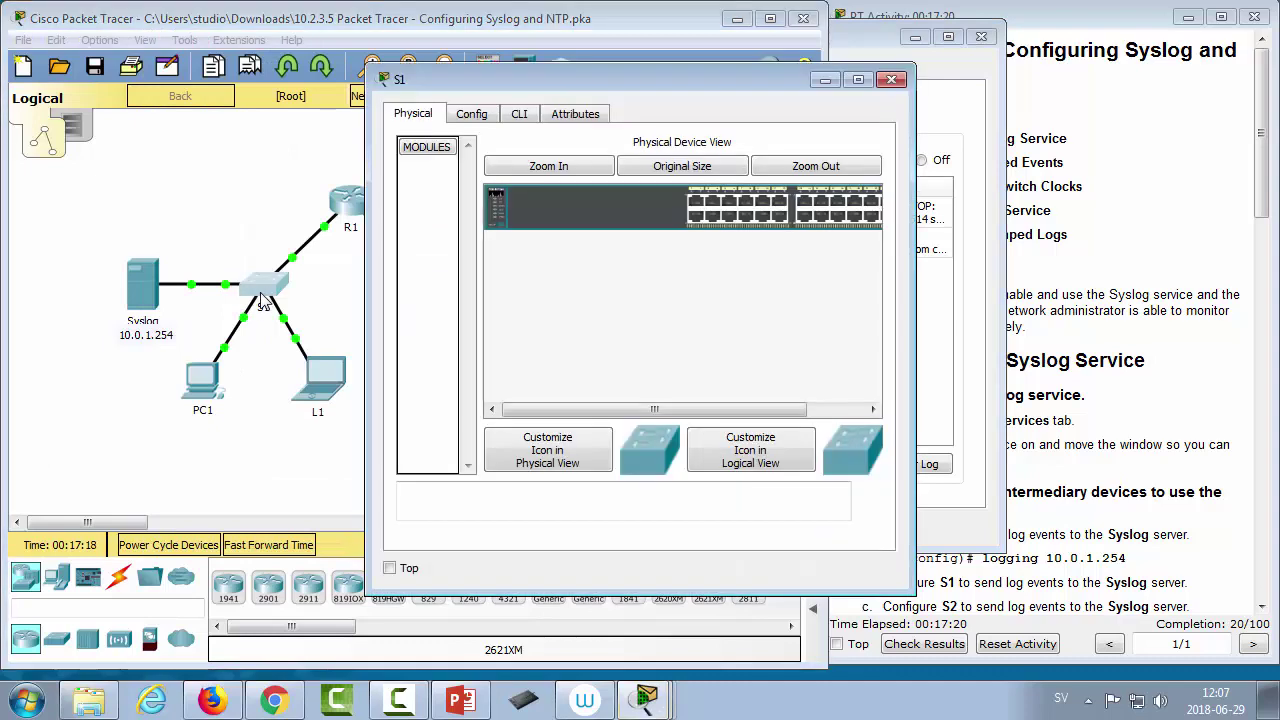
{"action": "left_click", "coordinate": [519, 113]}
{"action": "key", "text": "Return"}
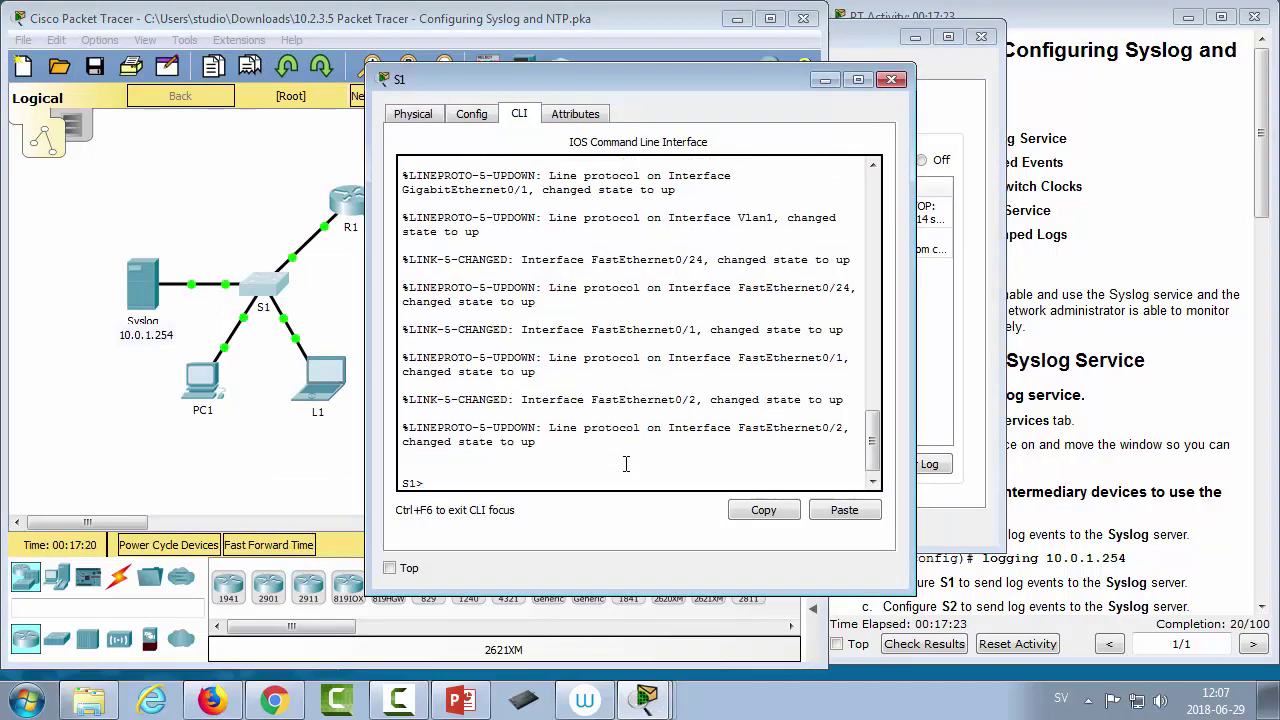
{"action": "type", "text": "ena"}
{"action": "key", "text": "Return"}
Step: Set S1's clock to 11:11:11 june 8 2011, using the built-in help for each clock set argument
{"action": "type", "text": "conf t"}
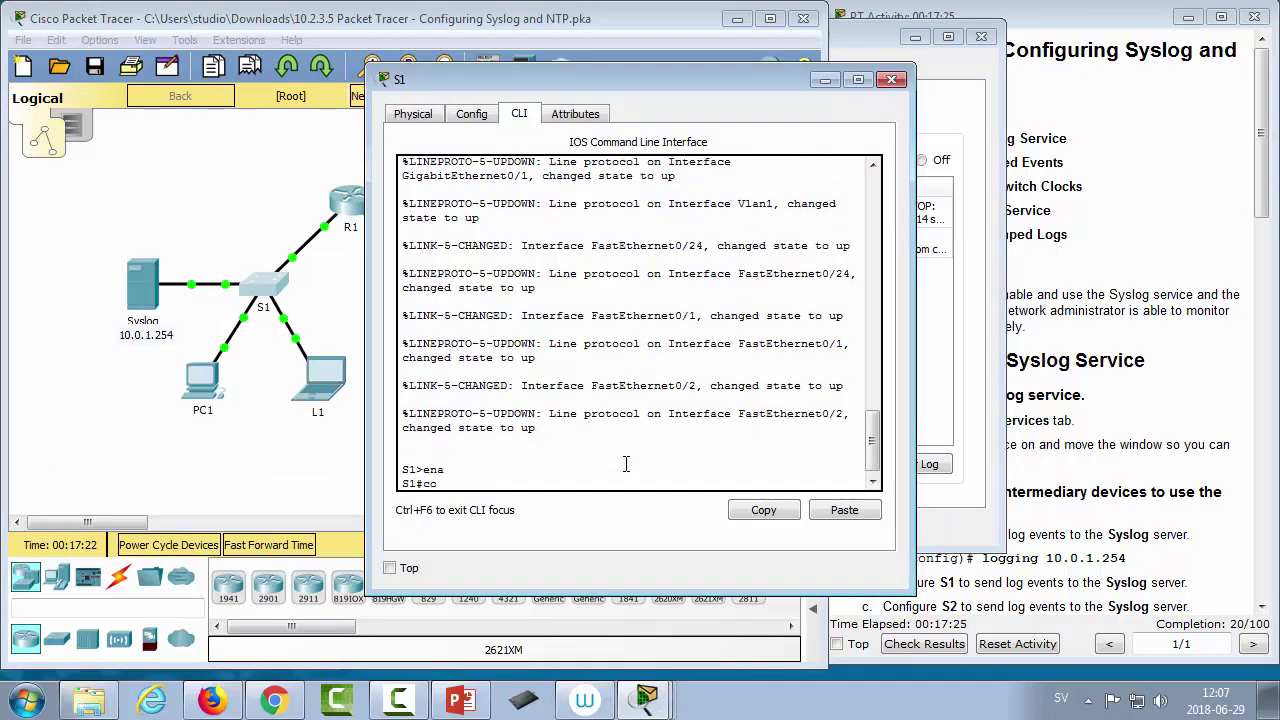
{"action": "key", "text": "BackSpace"}
{"action": "key", "text": "BackSpace"}
{"action": "key", "text": "BackSpace"}
{"action": "type", "text": "lo"}
{"action": "key", "text": "Tab"}
{"action": "type", "text": "se"}
{"action": "key", "text": "Tab"}
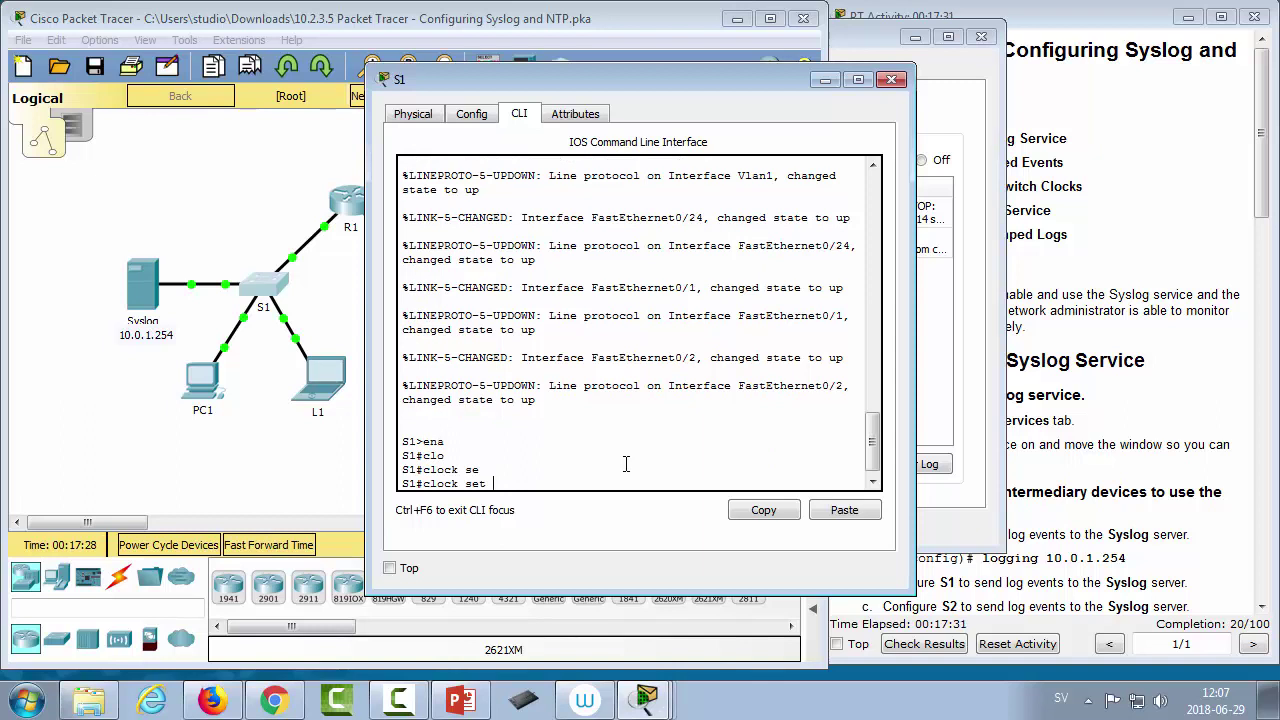
{"action": "type", "text": "?"}
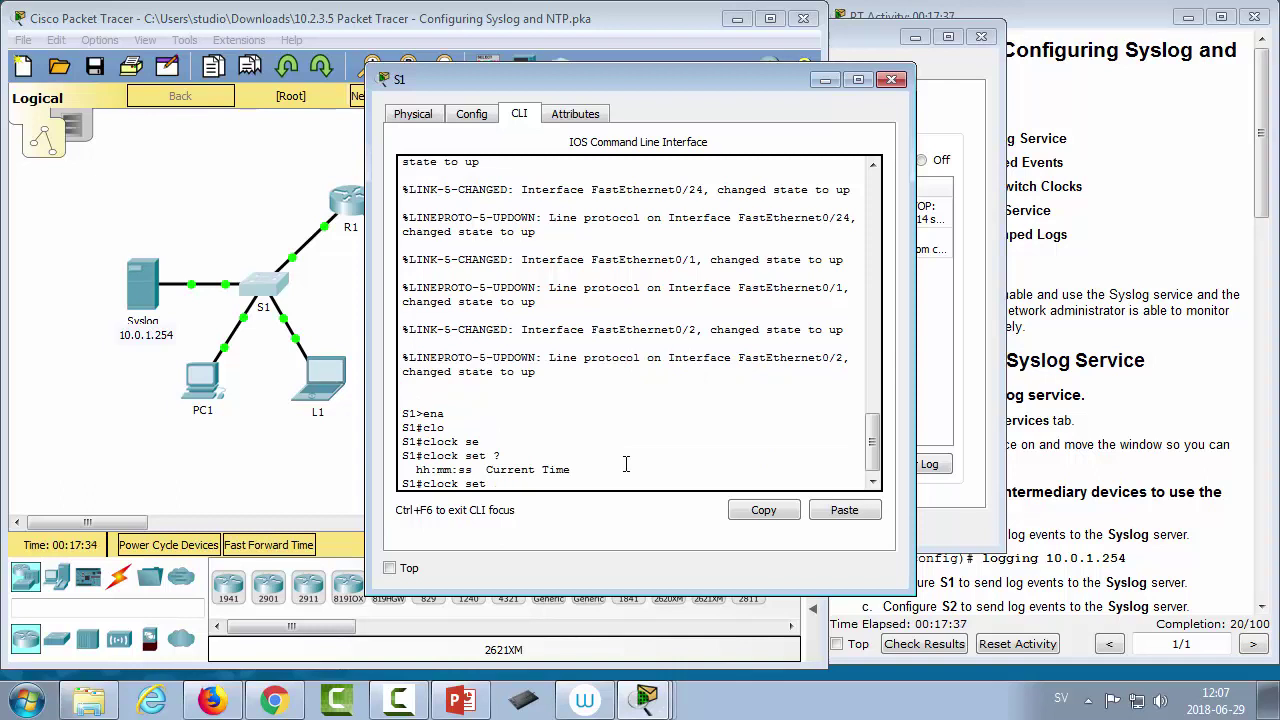
{"action": "type", "text": "11:11:11 ?"}
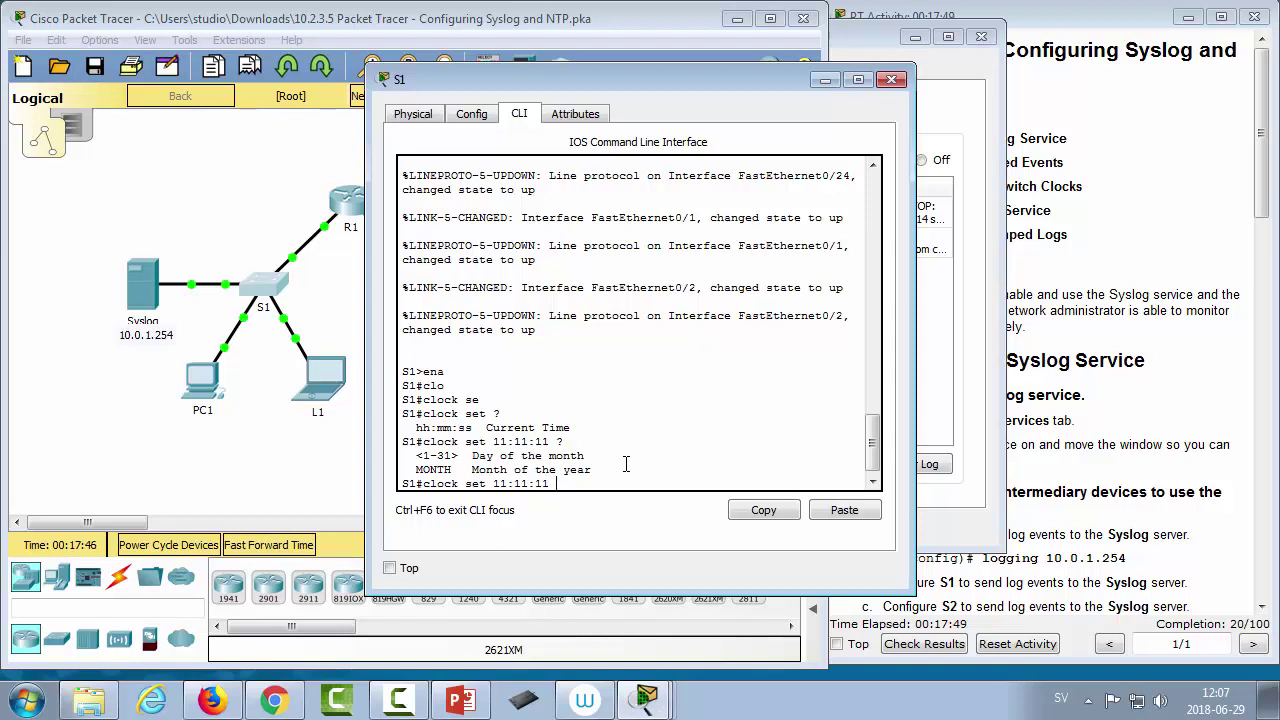
{"action": "type", "text": "june ?"}
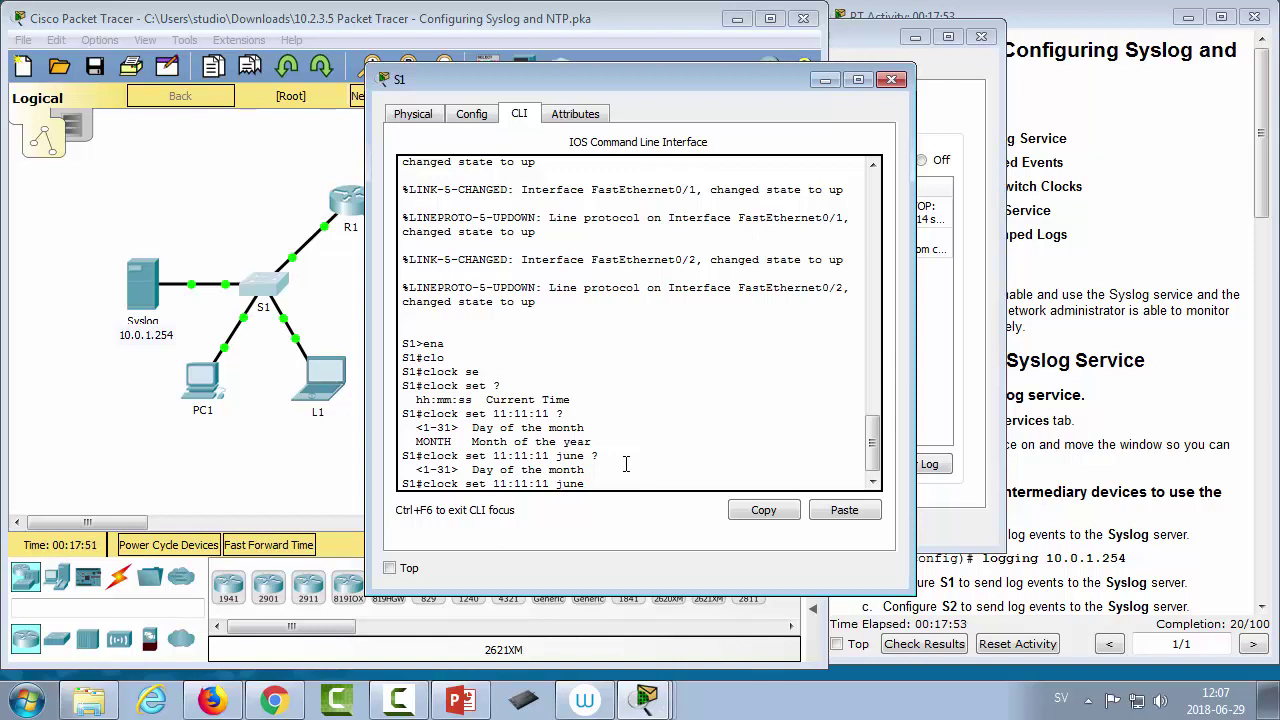
{"action": "type", "text": "8 ?"}
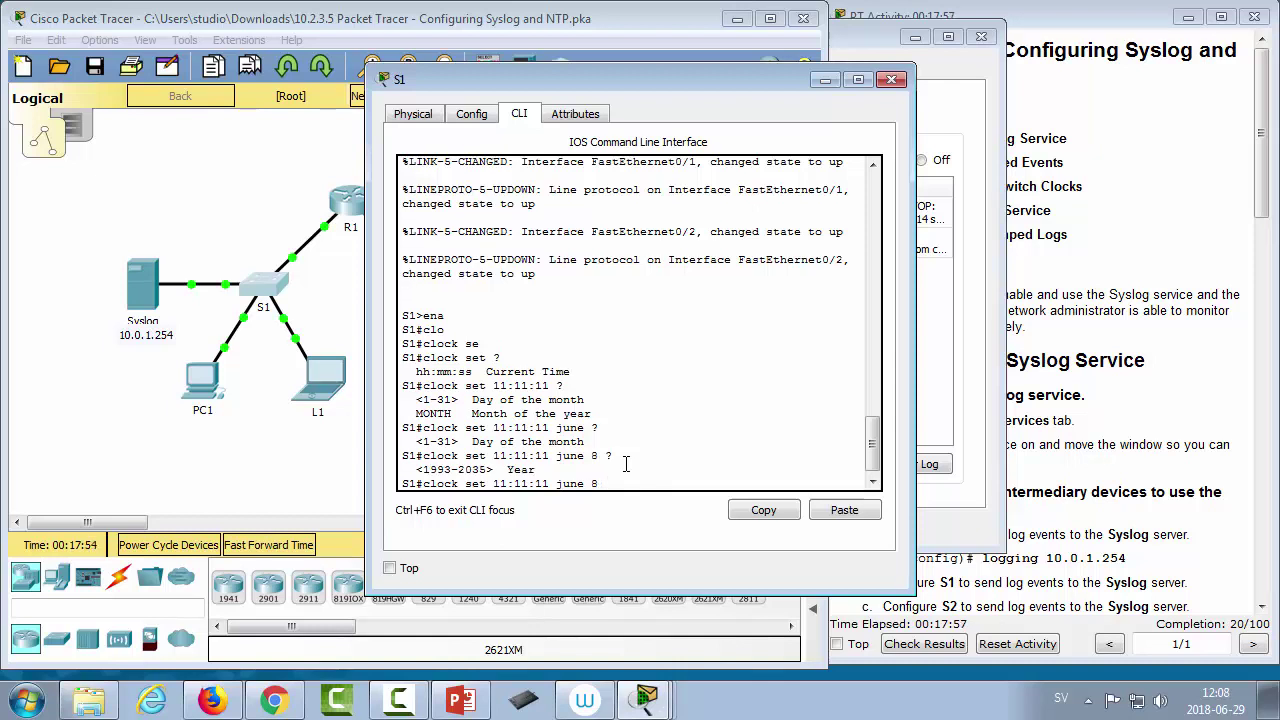
{"action": "type", "text": "2011"}
{"action": "key", "text": "Return"}
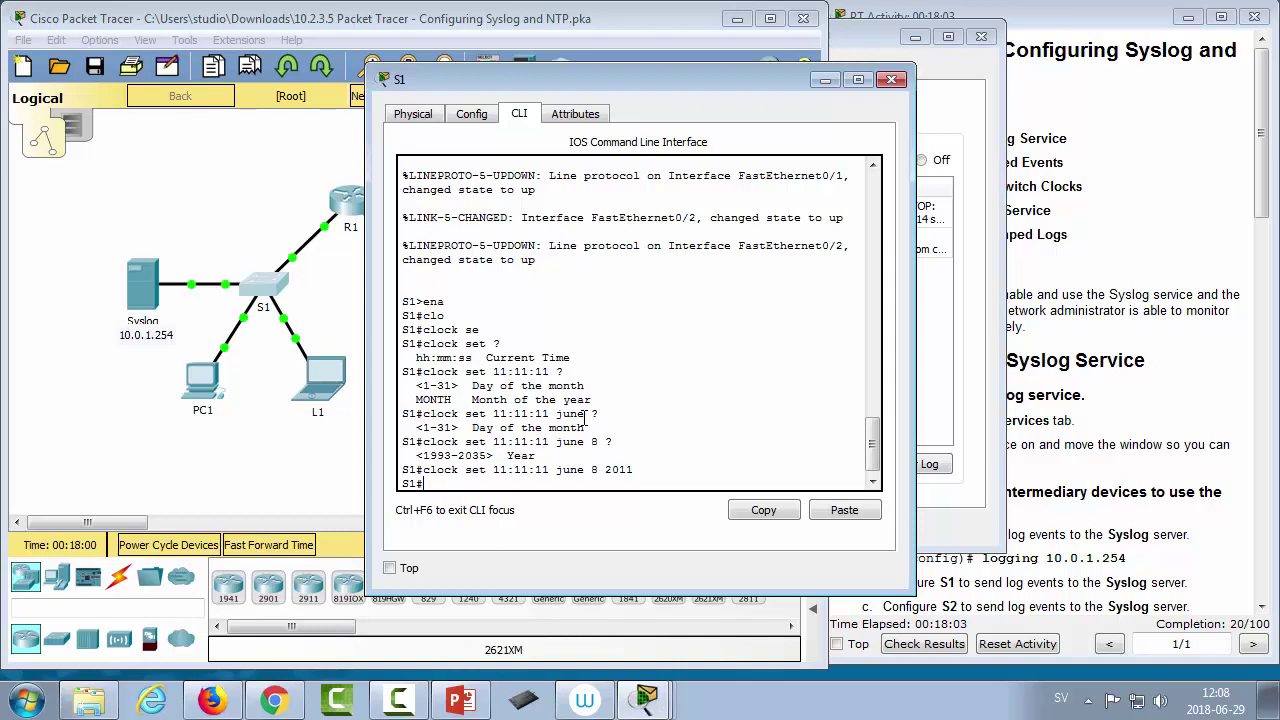
Step: Enter global configuration mode on S1
{"action": "type", "text": "ser"}
{"action": "key", "text": "Return"}
{"action": "type", "text": "cof"}
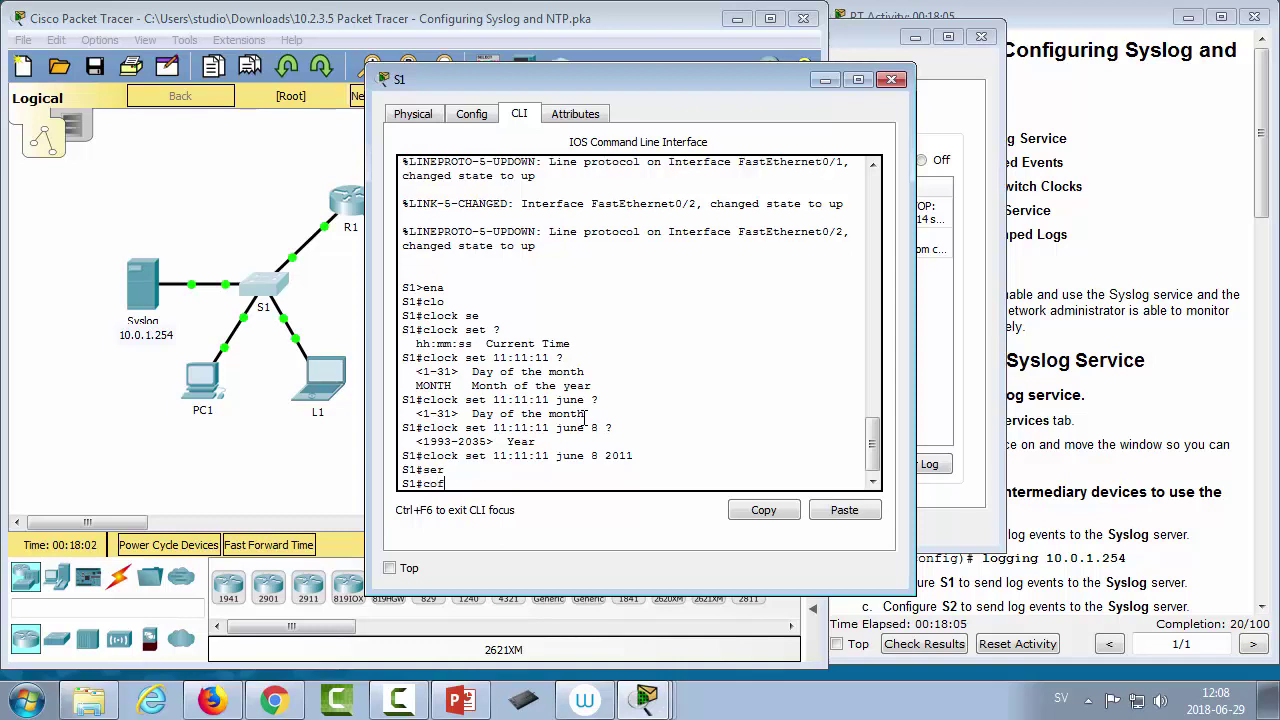
{"action": "key", "text": "BackSpace"}
{"action": "type", "text": "nf t"}
{"action": "key", "text": "Return"}
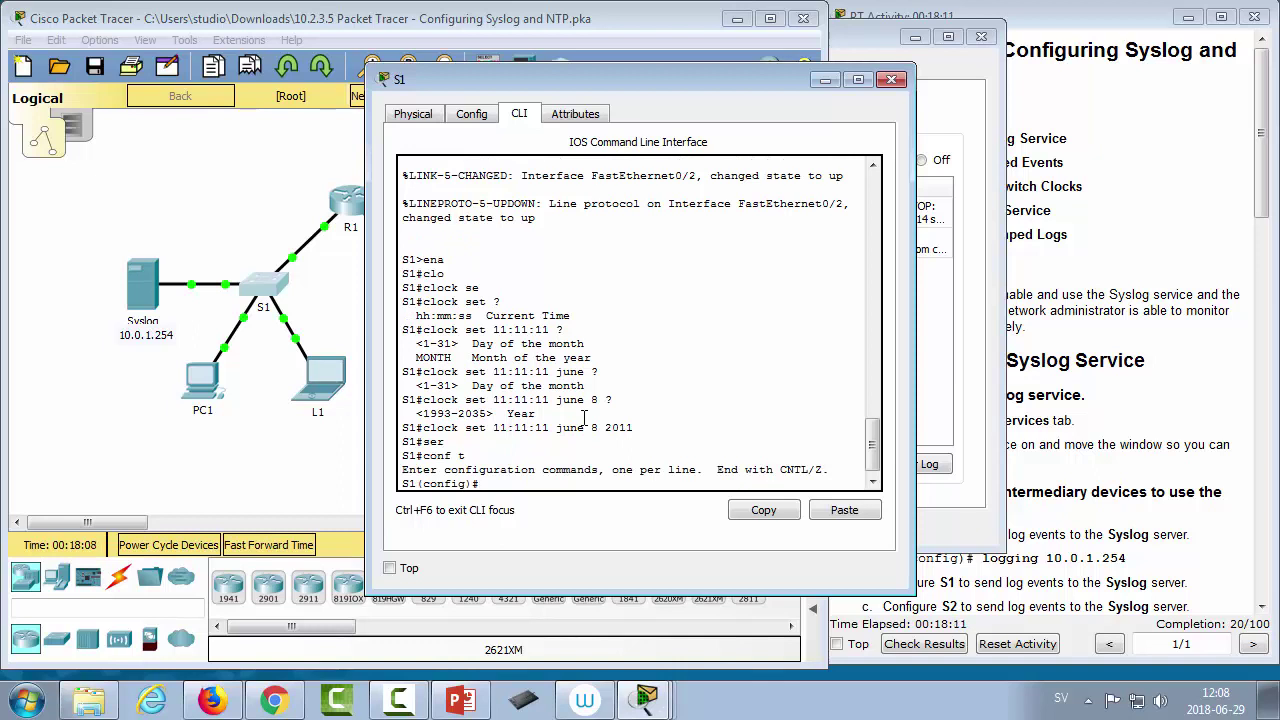
Step: Enable date and time stamps with milliseconds on S1's log messages using service timestamps log datetime msec
{"action": "type", "text": "ser"}
{"action": "key", "text": "Tab"}
{"action": "type", "text": "?"}
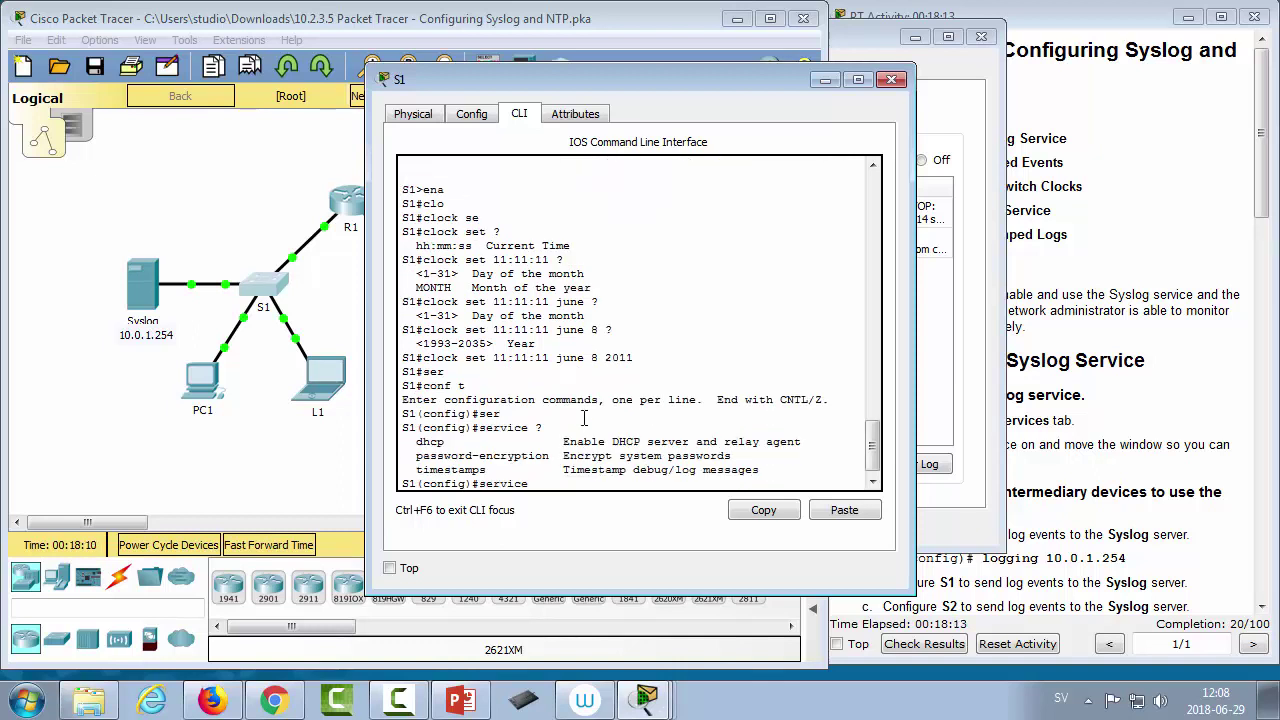
{"action": "type", "text": "ti"}
{"action": "key", "text": "Tab"}
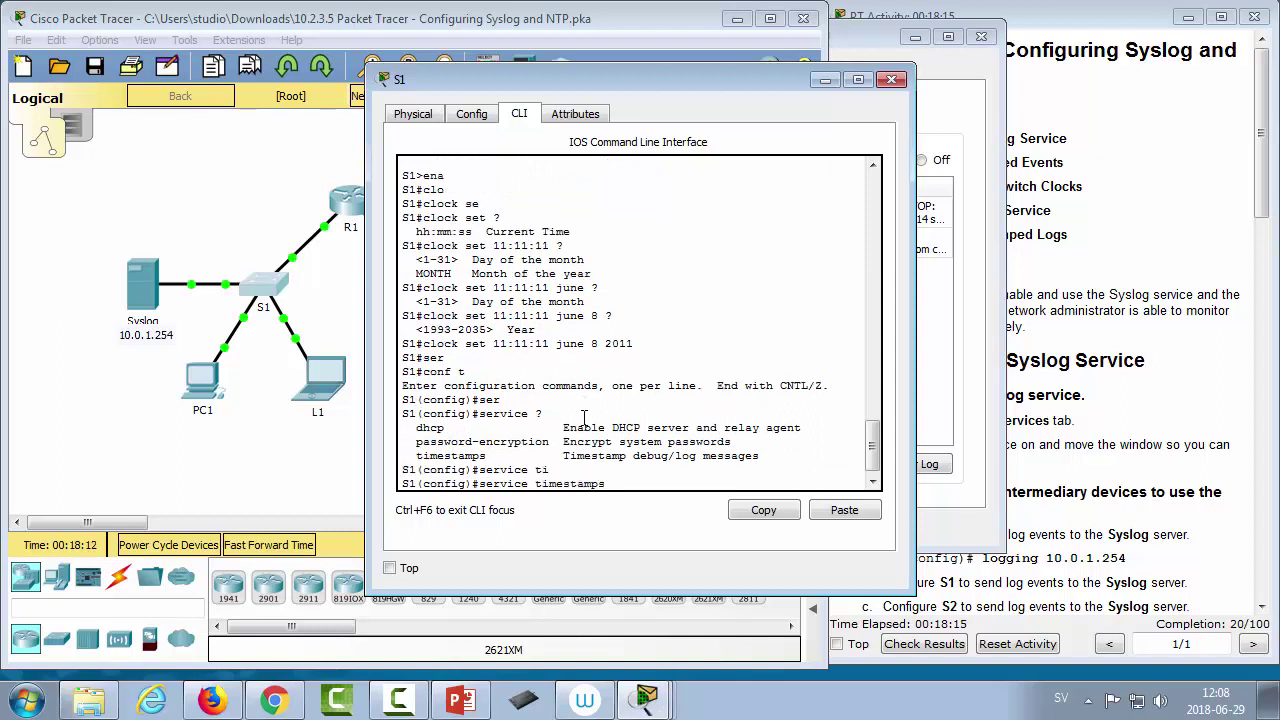
{"action": "type", "text": "?"}
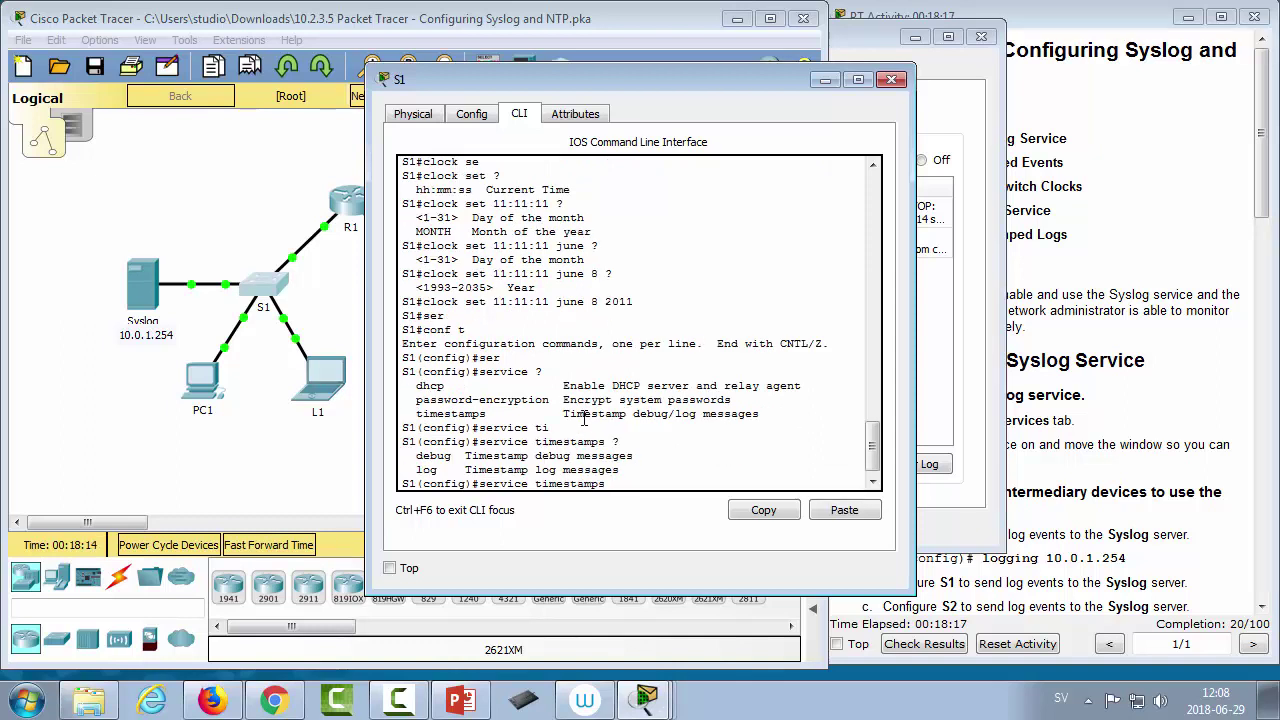
{"action": "type", "text": "l"}
{"action": "key", "text": "Tab"}
{"action": "type", "text": "date"}
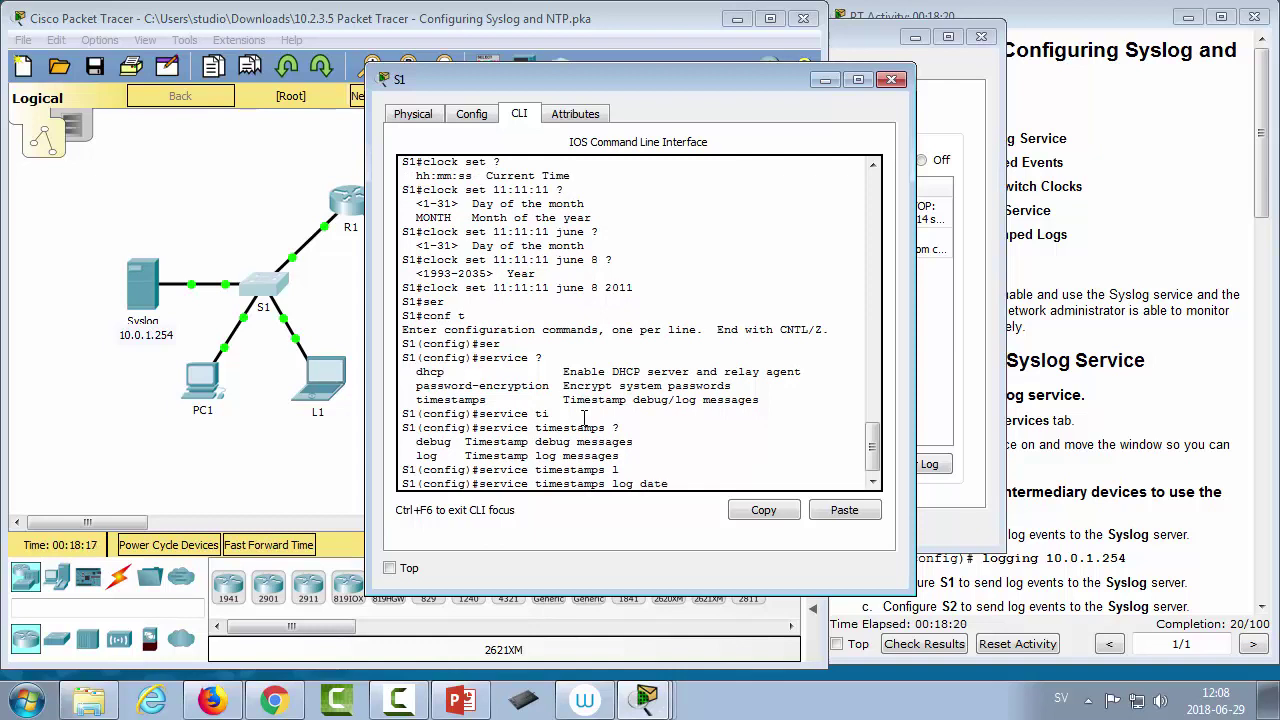
{"action": "key", "text": "Tab"}
{"action": "key", "text": "Return"}
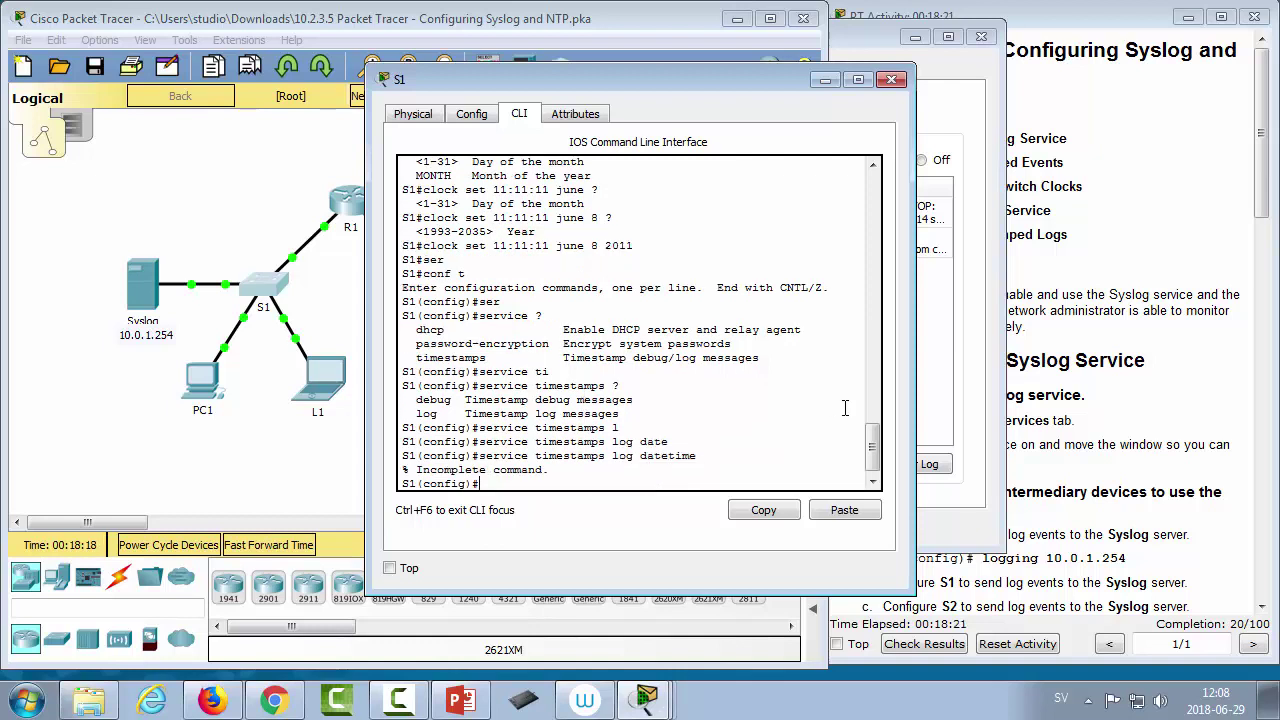
{"action": "key", "text": "Up"}
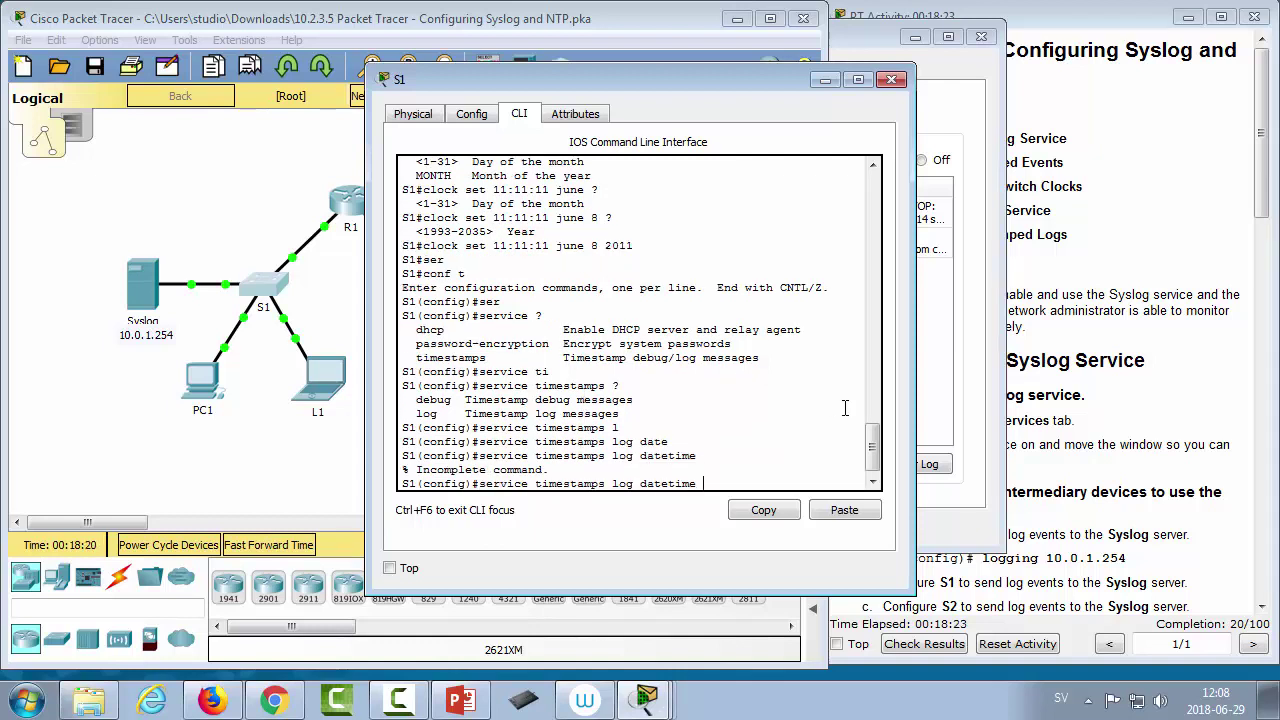
{"action": "type", "text": "?"}
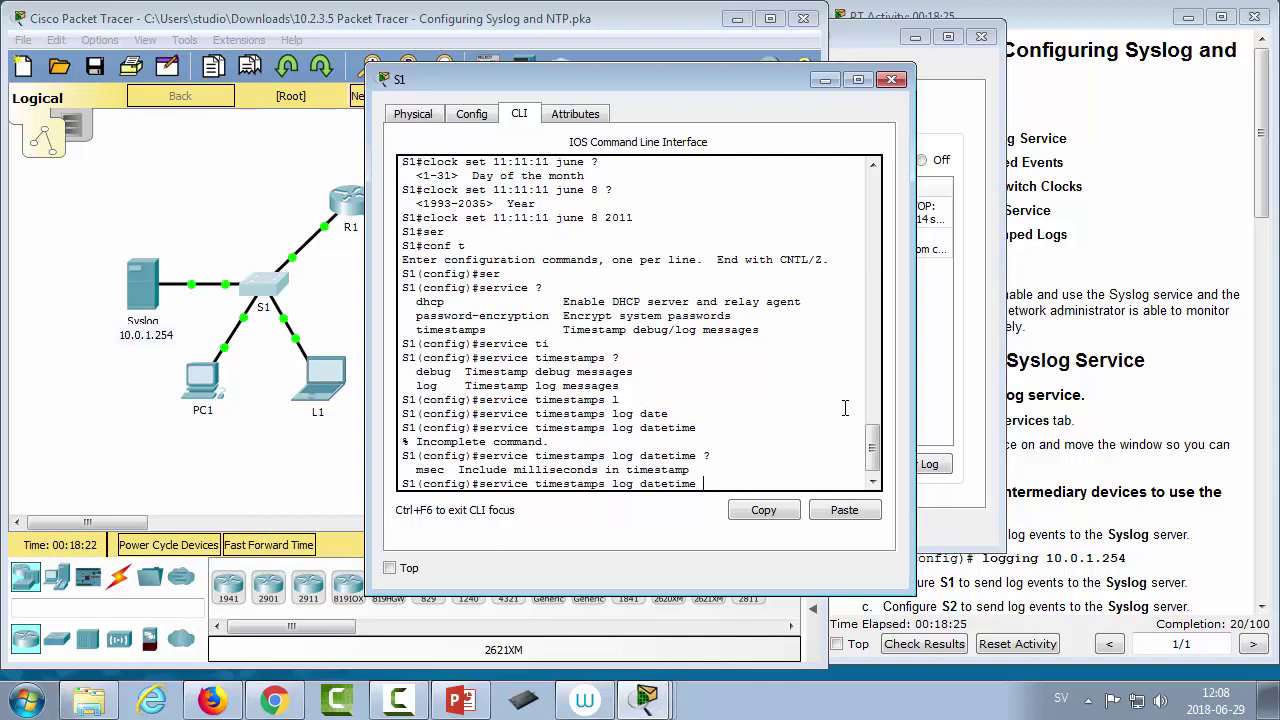
{"action": "type", "text": "msec"}
{"action": "key", "text": "Return"}
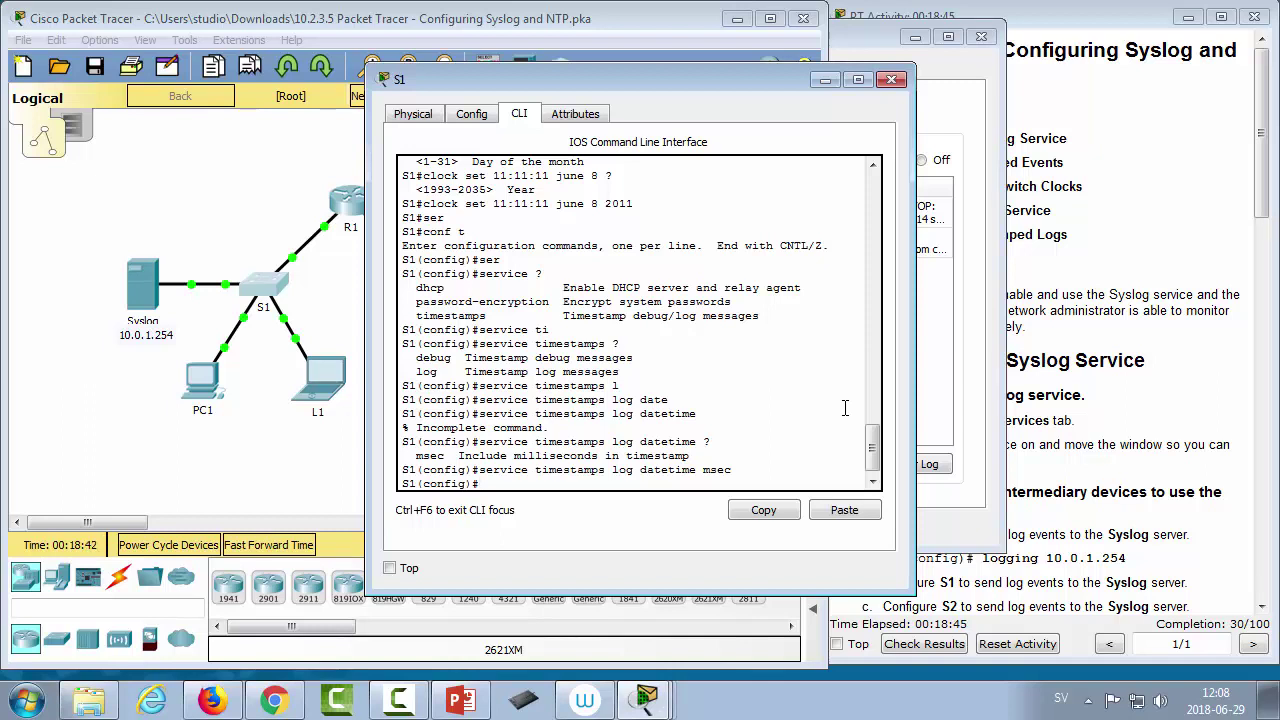
Step: Configure S1 to send its log events to the Syslog server at 10.0.1.254
{"action": "type", "text": "lo"}
{"action": "key", "text": "Tab"}
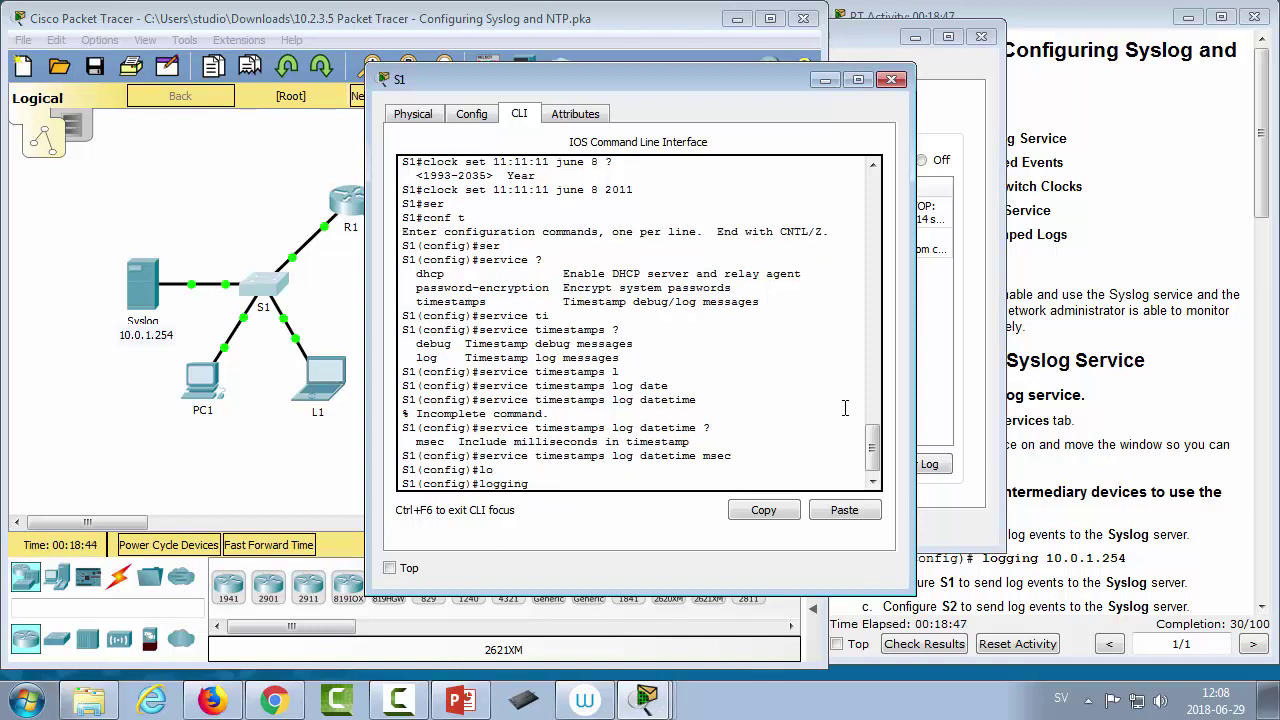
{"action": "type", "text": "10.0.1.254"}
{"action": "key", "text": "Return"}
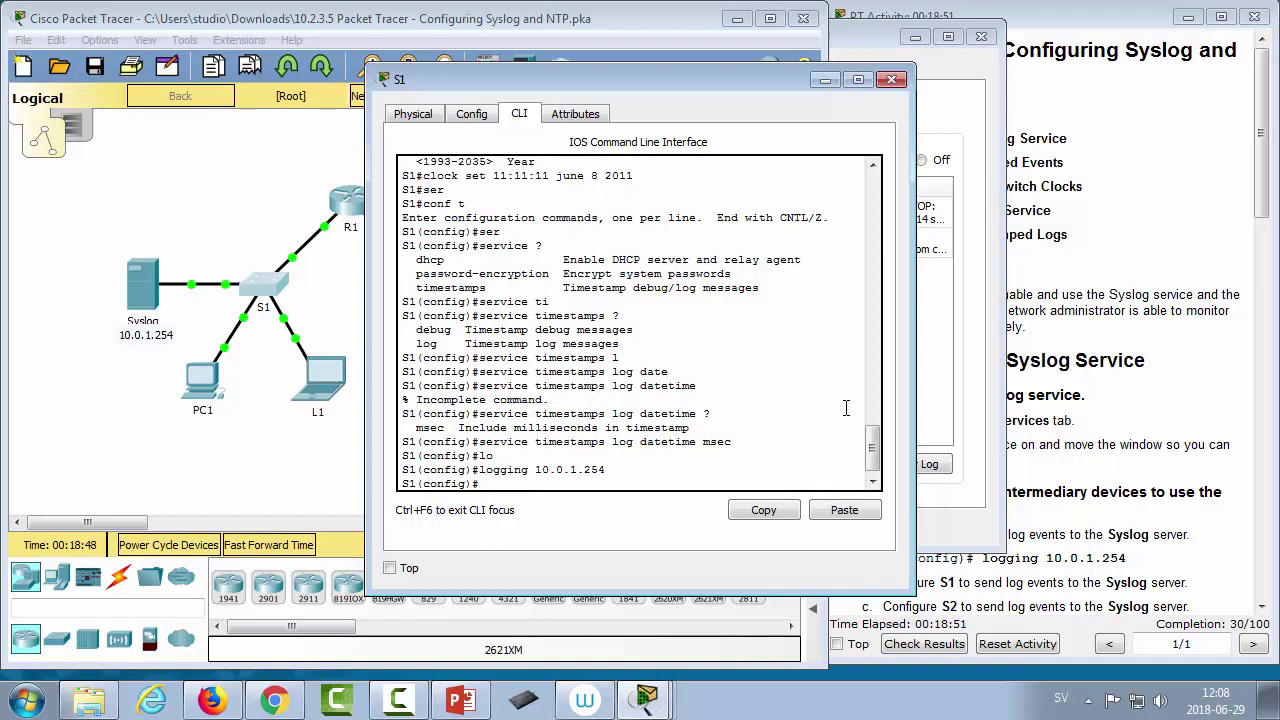
Step: List the logging trap levels on S1 and set the trap severity to debugging
{"action": "type", "text": "lo"}
{"action": "key", "text": "Tab"}
{"action": "key", "text": "Tab"}
{"action": "type", "text": "tr"}
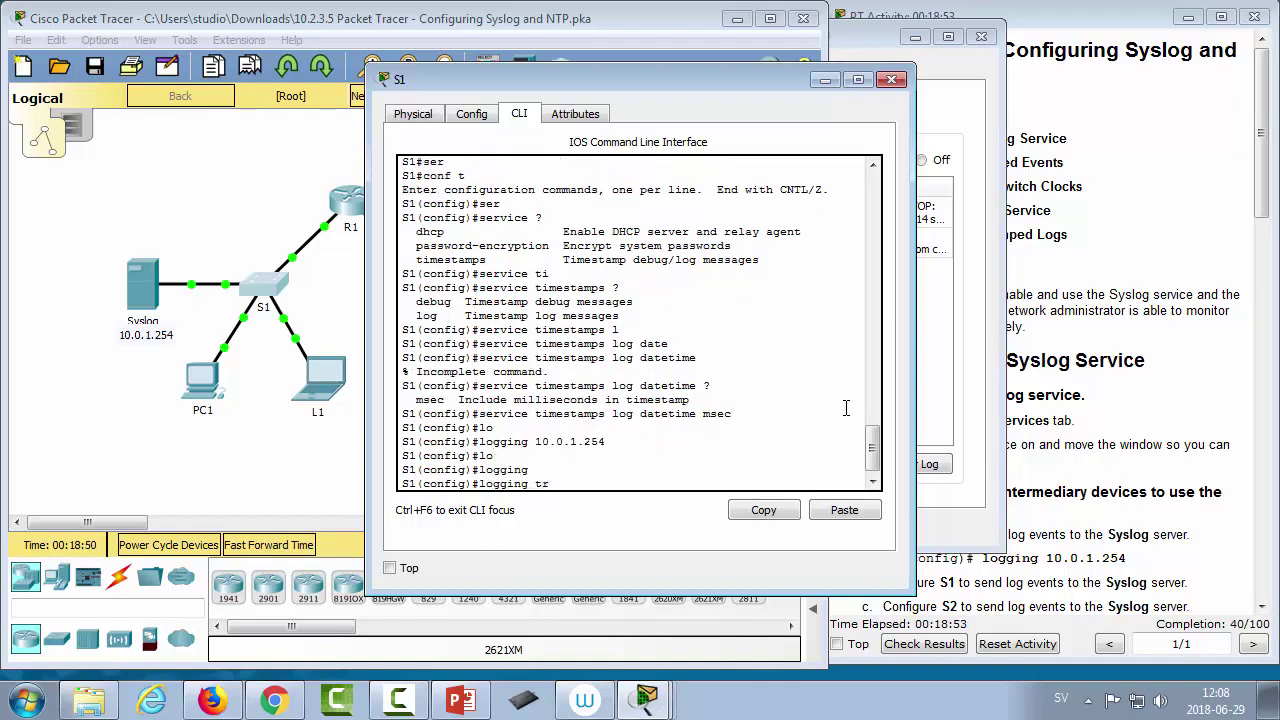
{"action": "key", "text": "Tab"}
{"action": "type", "text": "?"}
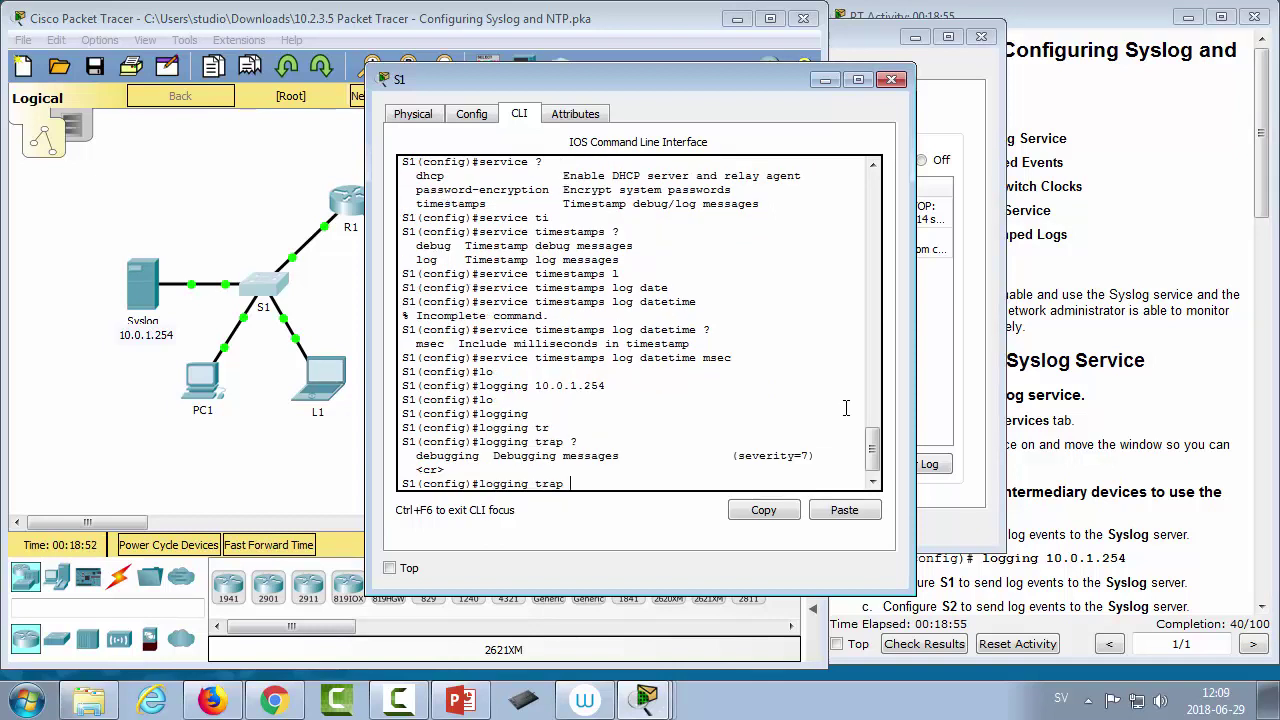
{"action": "type", "text": "de"}
{"action": "key", "text": "Tab"}
{"action": "key", "text": "Return"}
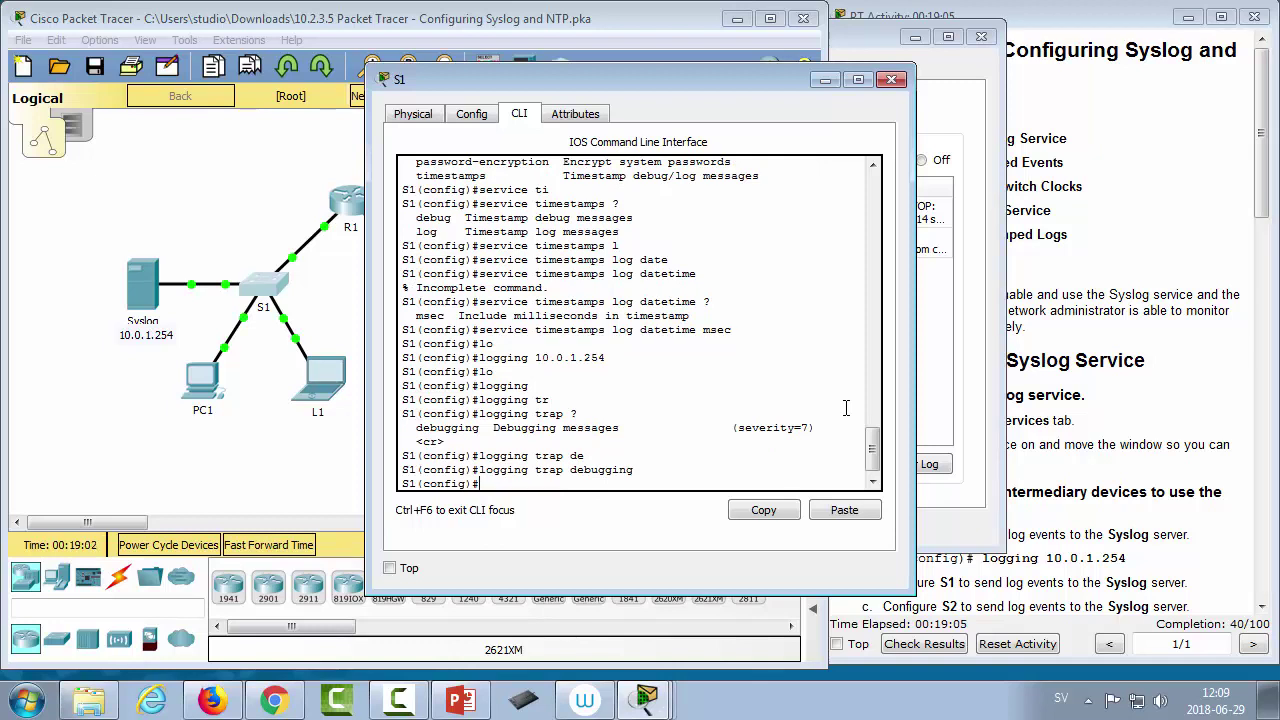
Step: Shut down interface fastEthernet 0/11 on S1 to generate a link event
{"action": "type", "text": "ter"}
{"action": "key", "text": "Tab"}
{"action": "key", "text": "BackSpace"}
{"action": "key", "text": "BackSpace"}
{"action": "key", "text": "BackSpace"}
{"action": "key", "text": "BackSpace"}
{"action": "key", "text": "BackSpace"}
{"action": "key", "text": "BackSpace"}
{"action": "key", "text": "BackSpace"}
{"action": "key", "text": "BackSpace"}
{"action": "key", "text": "BackSpace"}
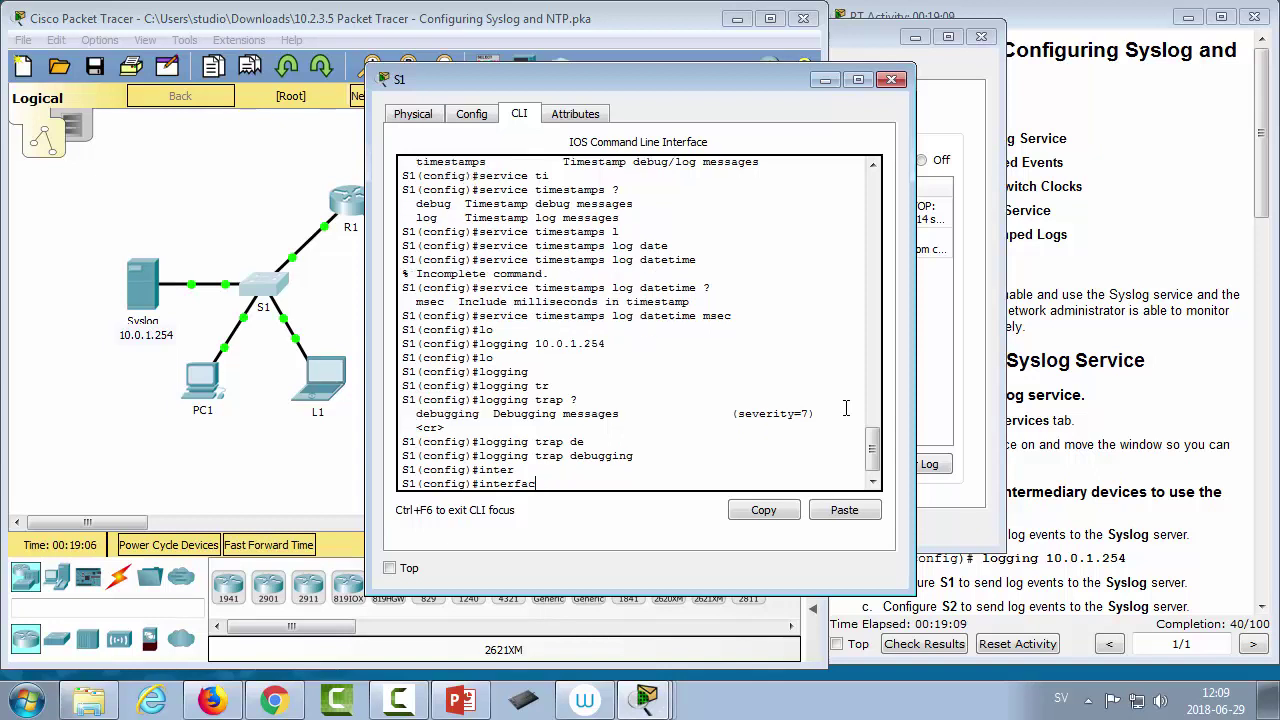
{"action": "type", "text": "n"}
{"action": "key", "text": "Tab"}
{"action": "type", "text": "fa"}
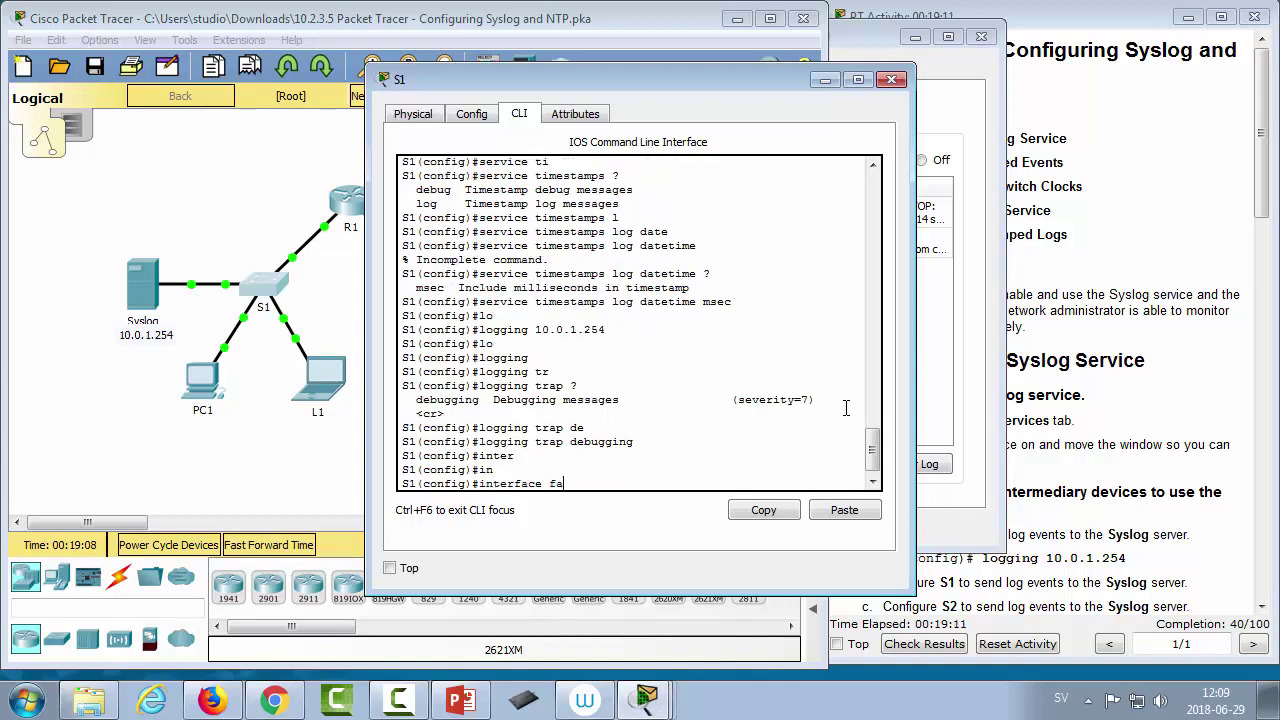
{"action": "key", "text": "Tab"}
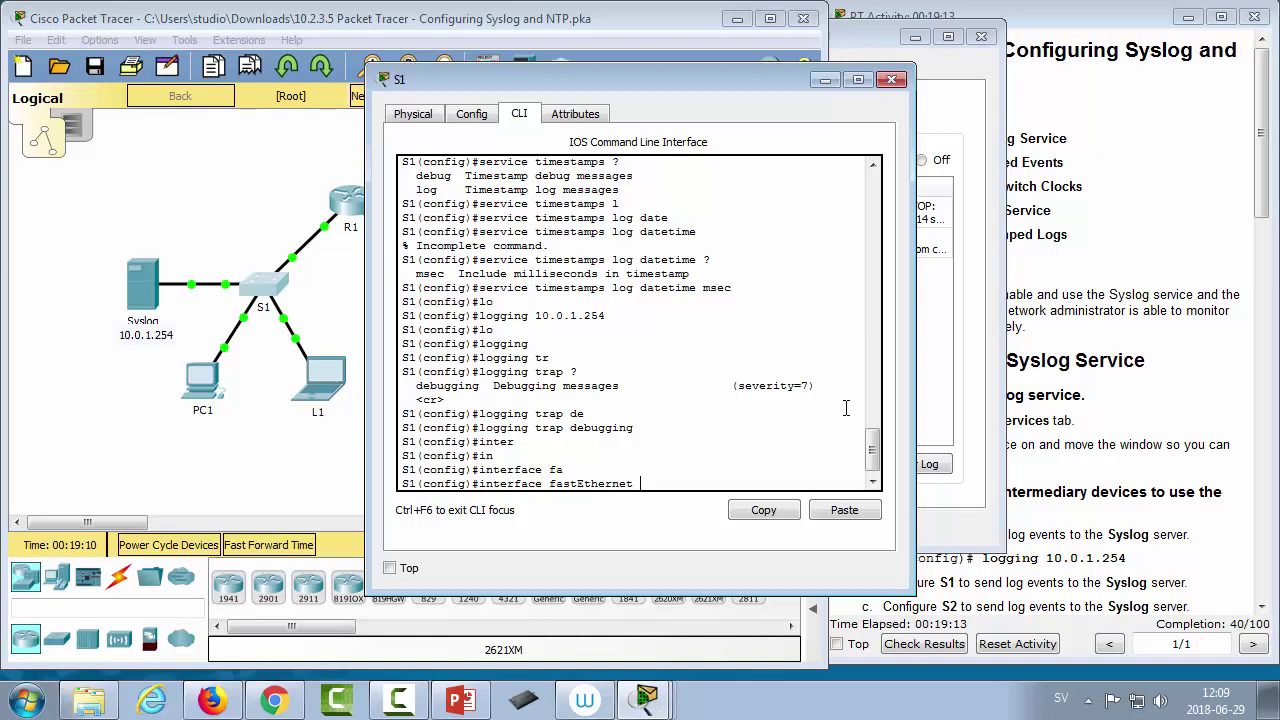
{"action": "type", "text": "0/11"}
{"action": "key", "text": "Return"}
{"action": "type", "text": "shu"}
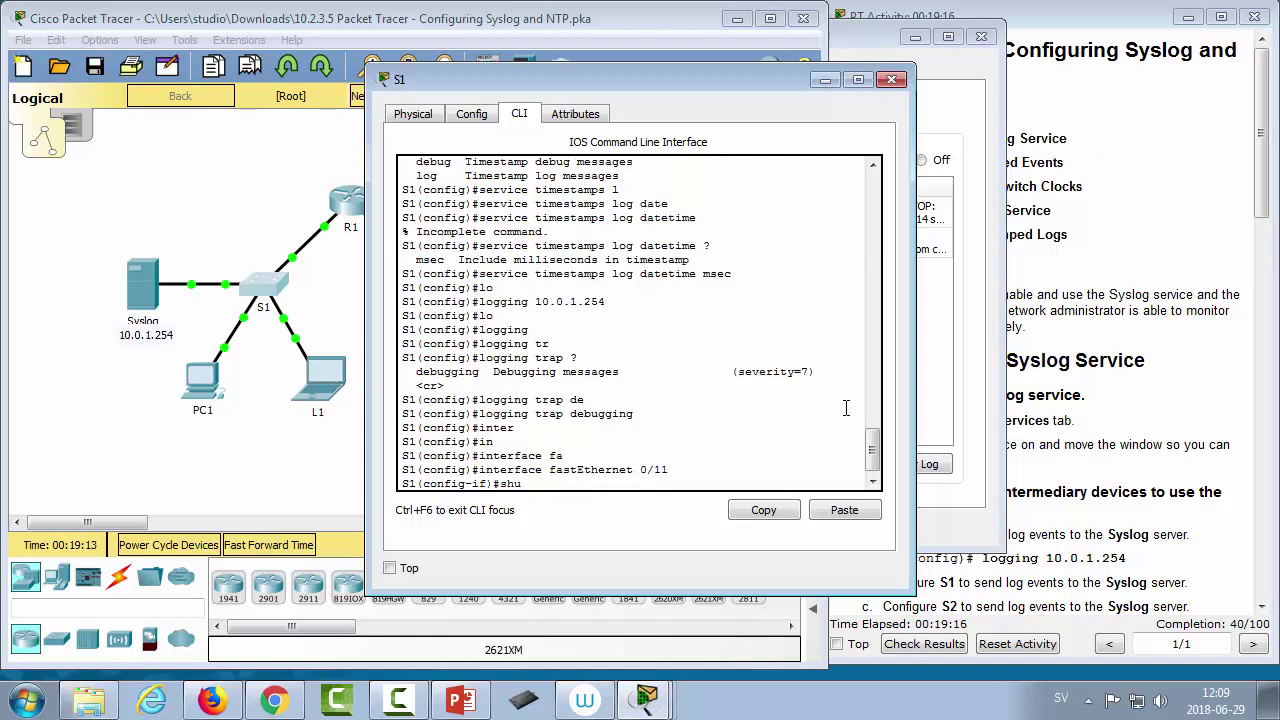
{"action": "key", "text": "Tab"}
{"action": "key", "text": "Return"}
{"action": "key", "text": "Return"}
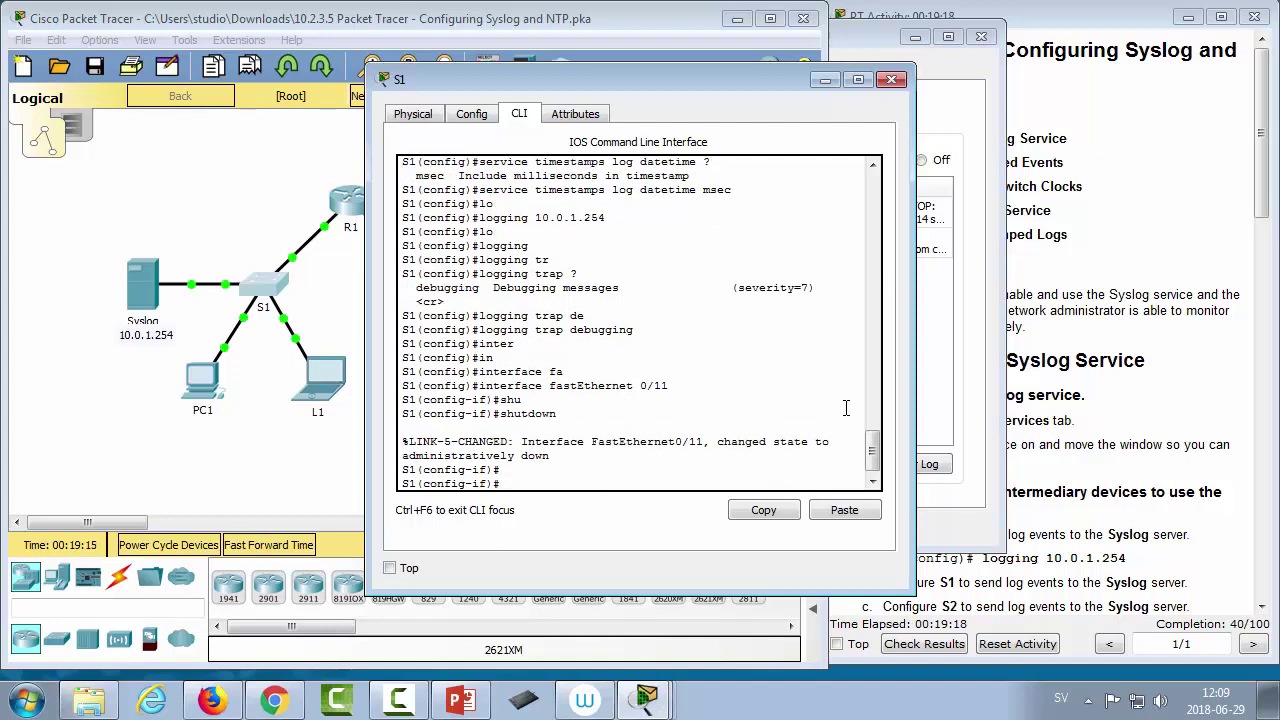
Step: Bring up the Syslog server window, move it clear of the topology and check its log table
{"action": "left_click", "coordinate": [141, 284]}
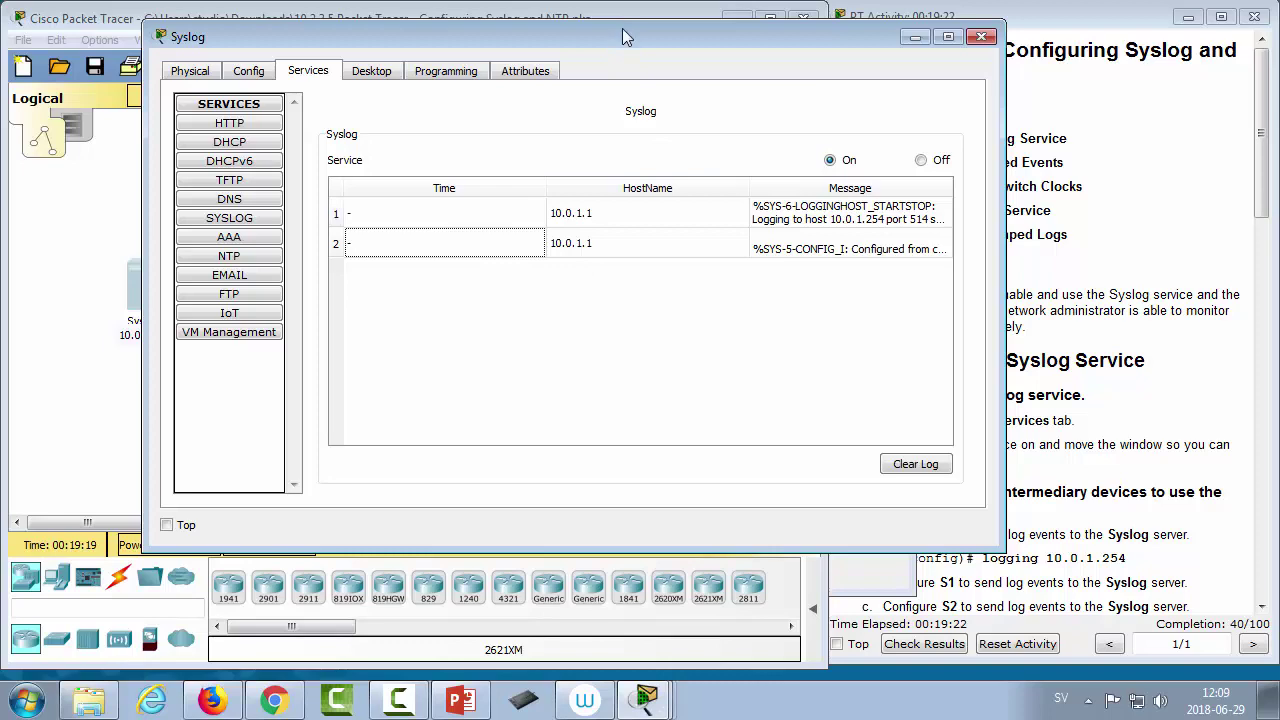
{"action": "left_click_drag", "start_coordinate": [630, 36], "coordinate": [844, 26]}
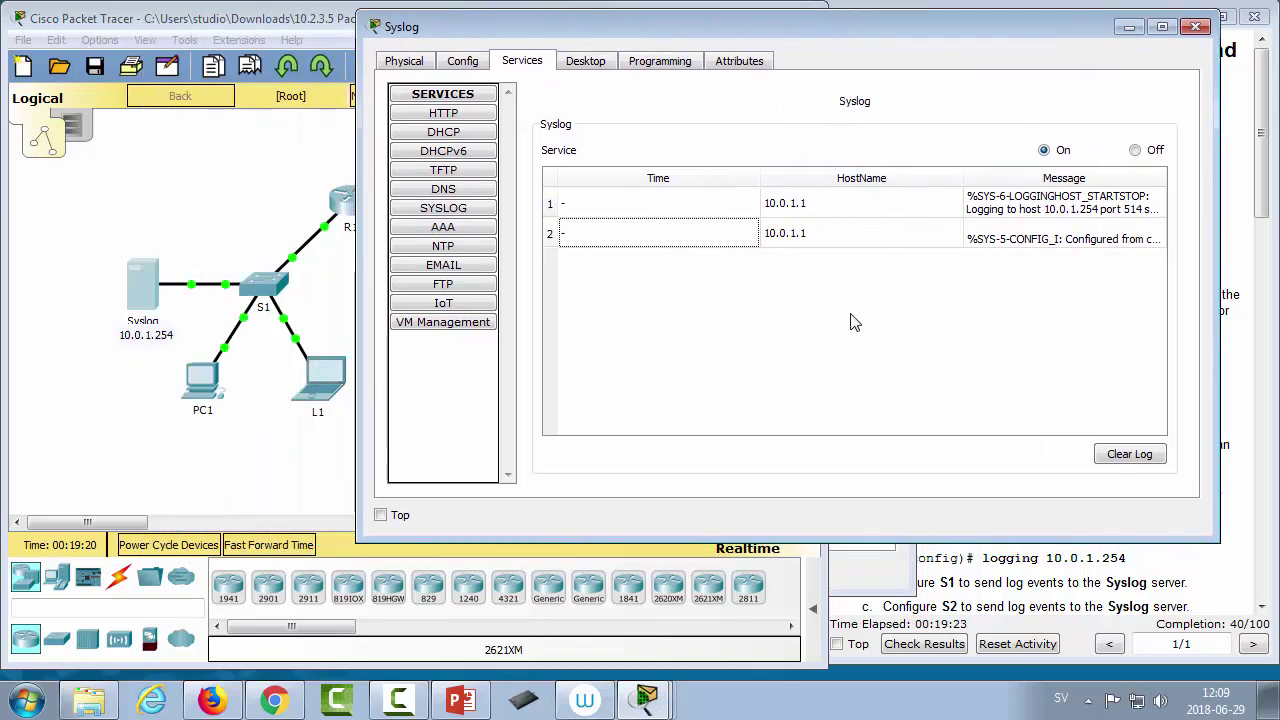
Step: Return to S1's command line and end the configuration session back to privileged mode
{"action": "left_click", "coordinate": [269, 294]}
{"action": "type", "text": "end"}
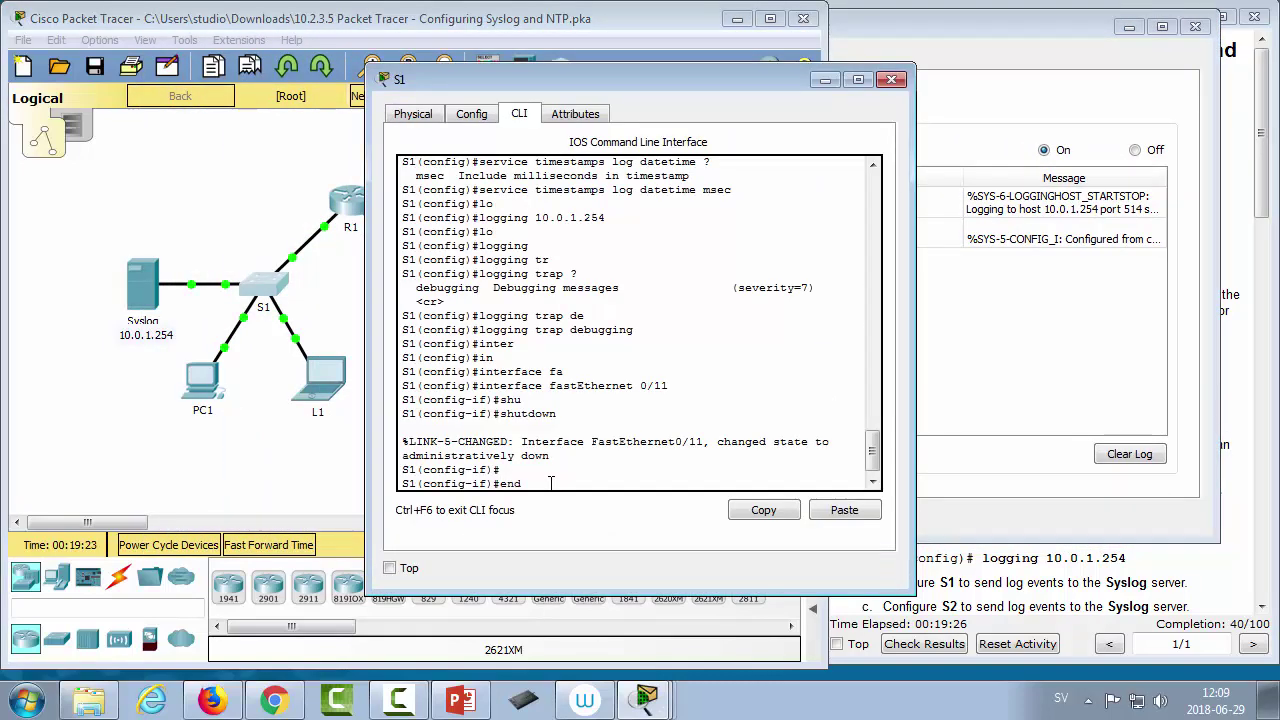
{"action": "key", "text": "Return"}
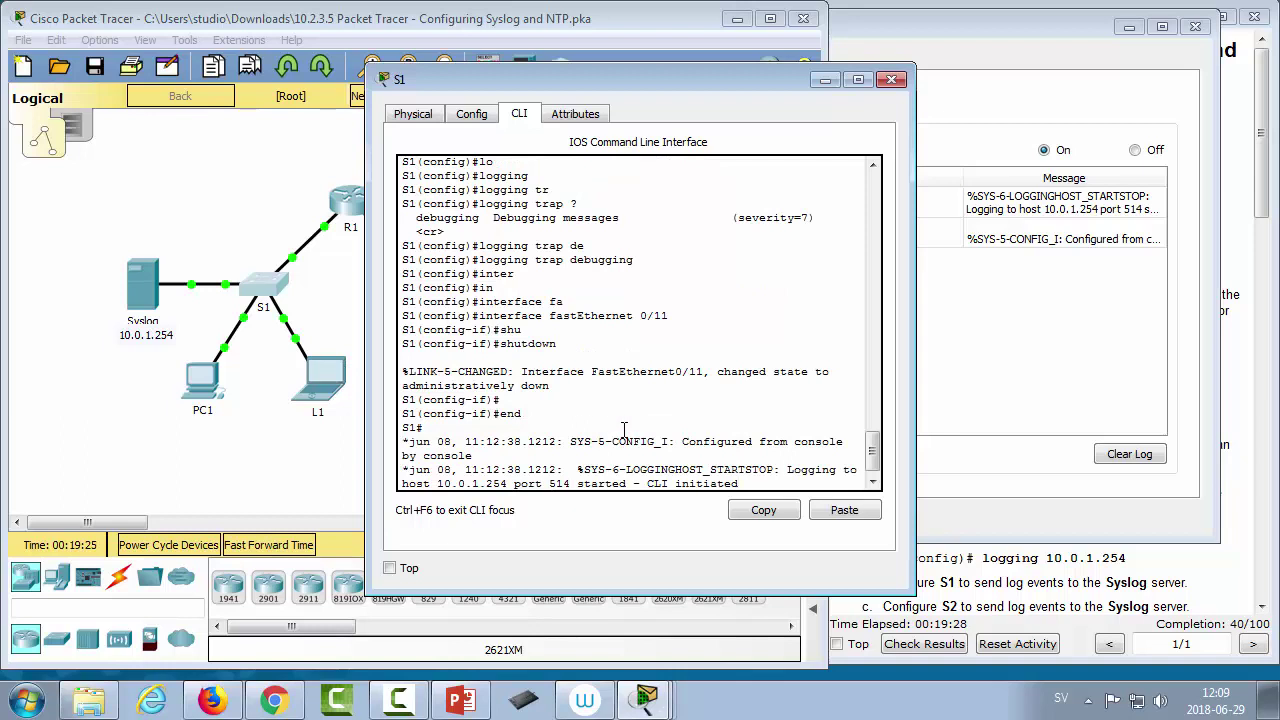
{"action": "key", "text": "Return"}
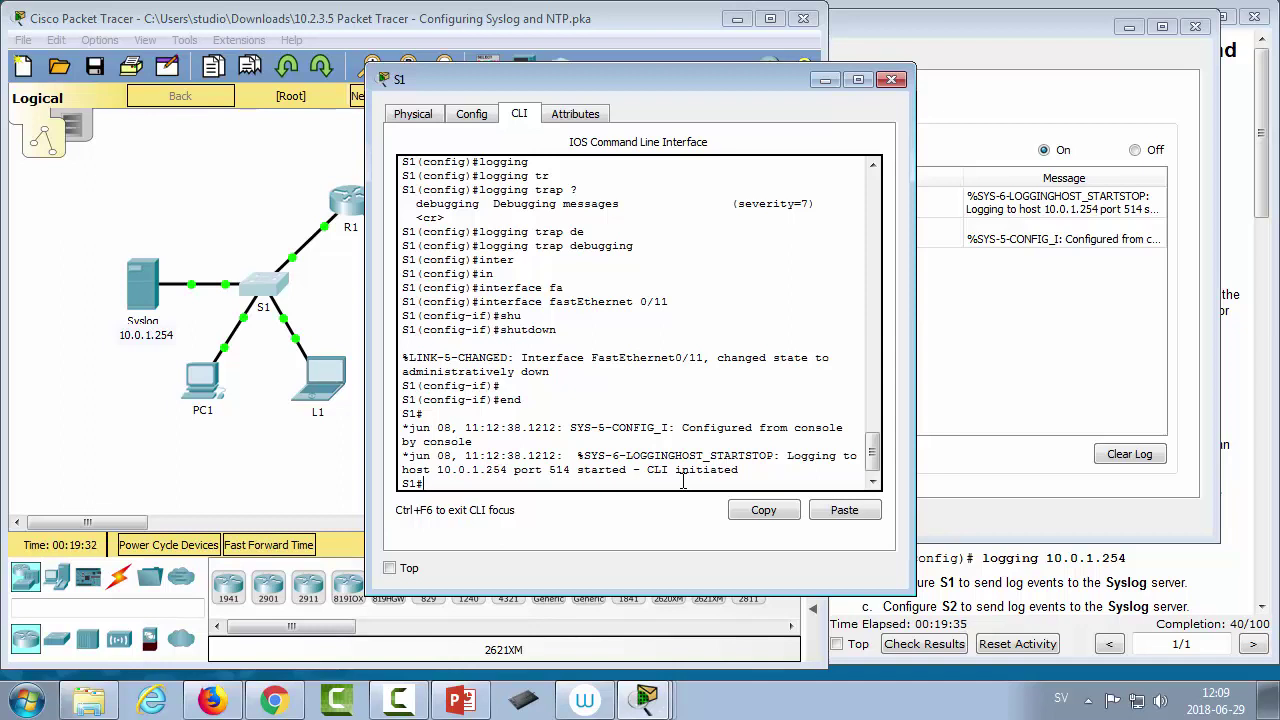
Step: Enter configuration mode on S1 again and re-enable interface fa0/11 with no shutdown
{"action": "type", "text": "conf t"}
{"action": "key", "text": "Return"}
{"action": "type", "text": "interface fa0/"}
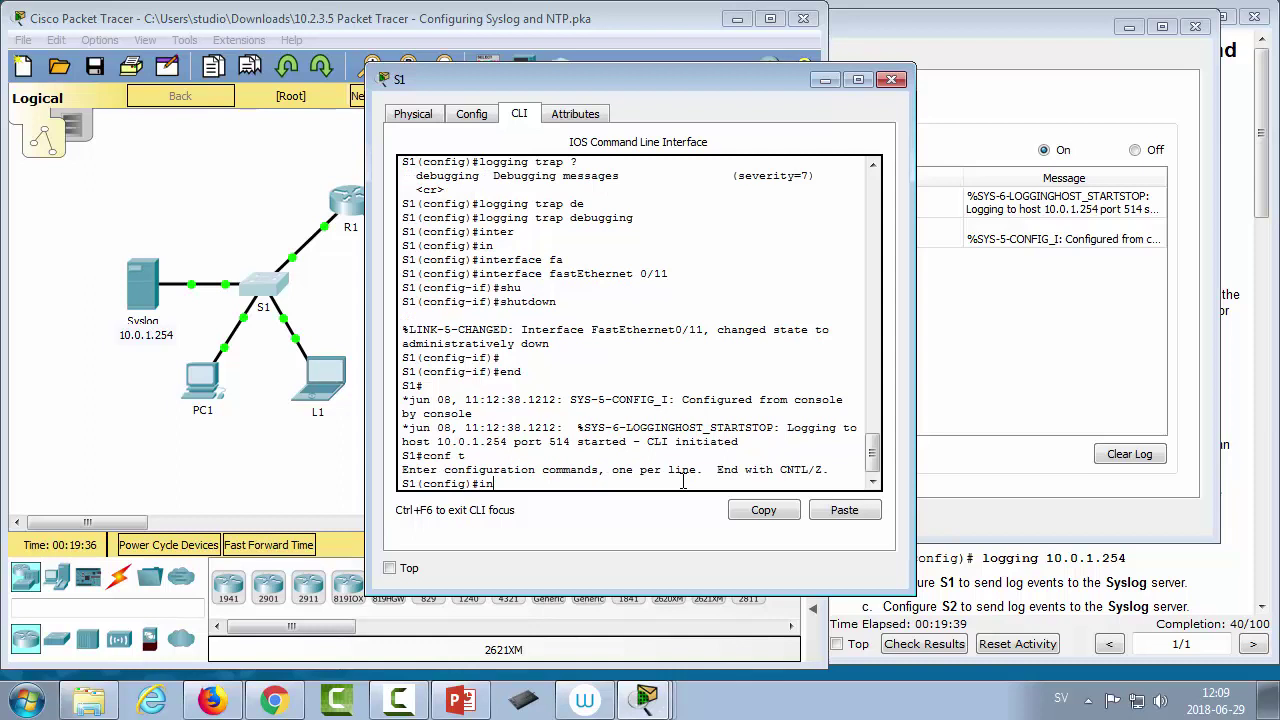
{"action": "key", "text": "Tab"}
{"action": "type", "text": "fa0/"}
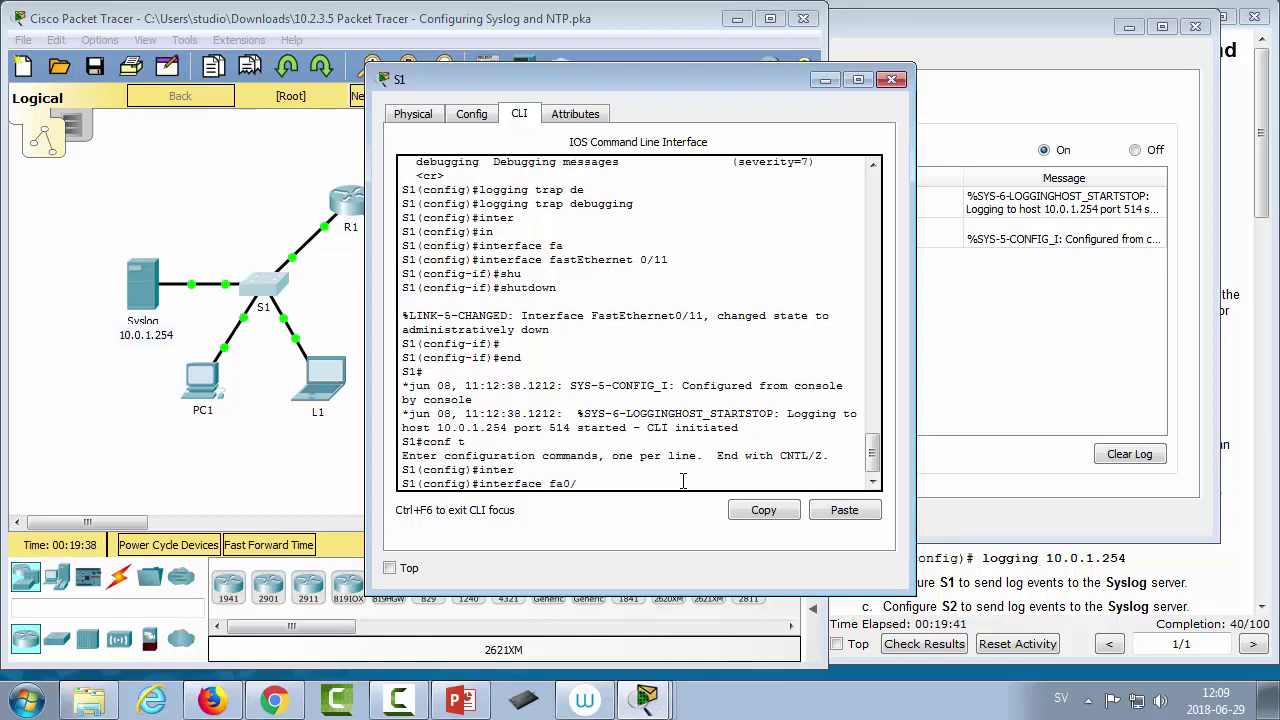
{"action": "type", "text": "11"}
{"action": "key", "text": "Return"}
{"action": "type", "text": "no shut"}
{"action": "key", "text": "Tab"}
{"action": "key", "text": "Return"}
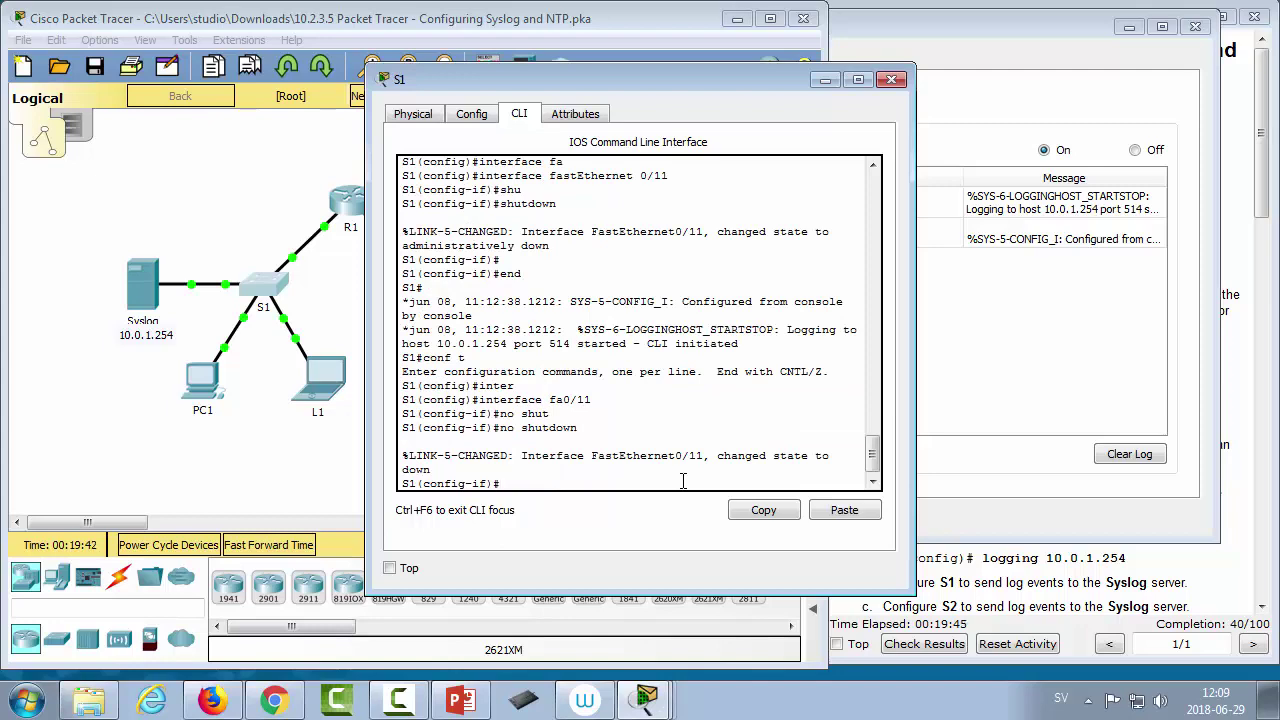
Step: Check the Syslog server's log table and return S1's command line from interface to global configuration mode
{"action": "left_click", "coordinate": [1003, 360]}
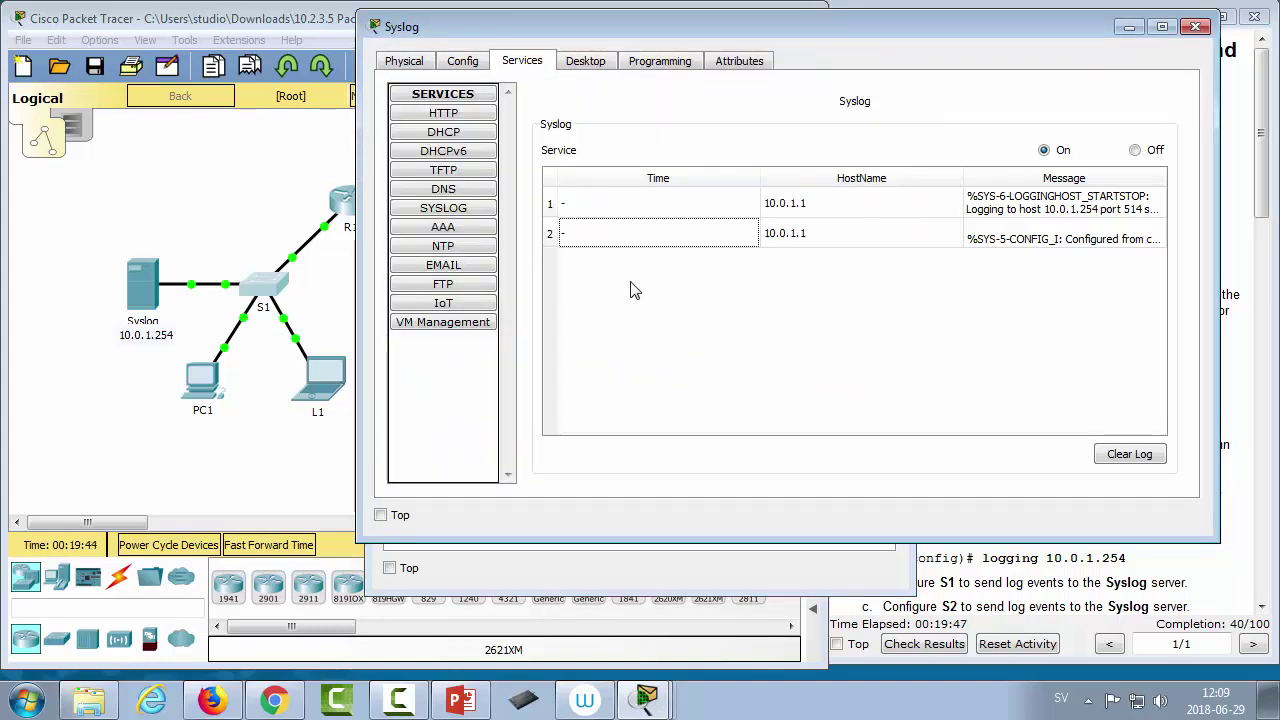
{"action": "left_click", "coordinate": [281, 290]}
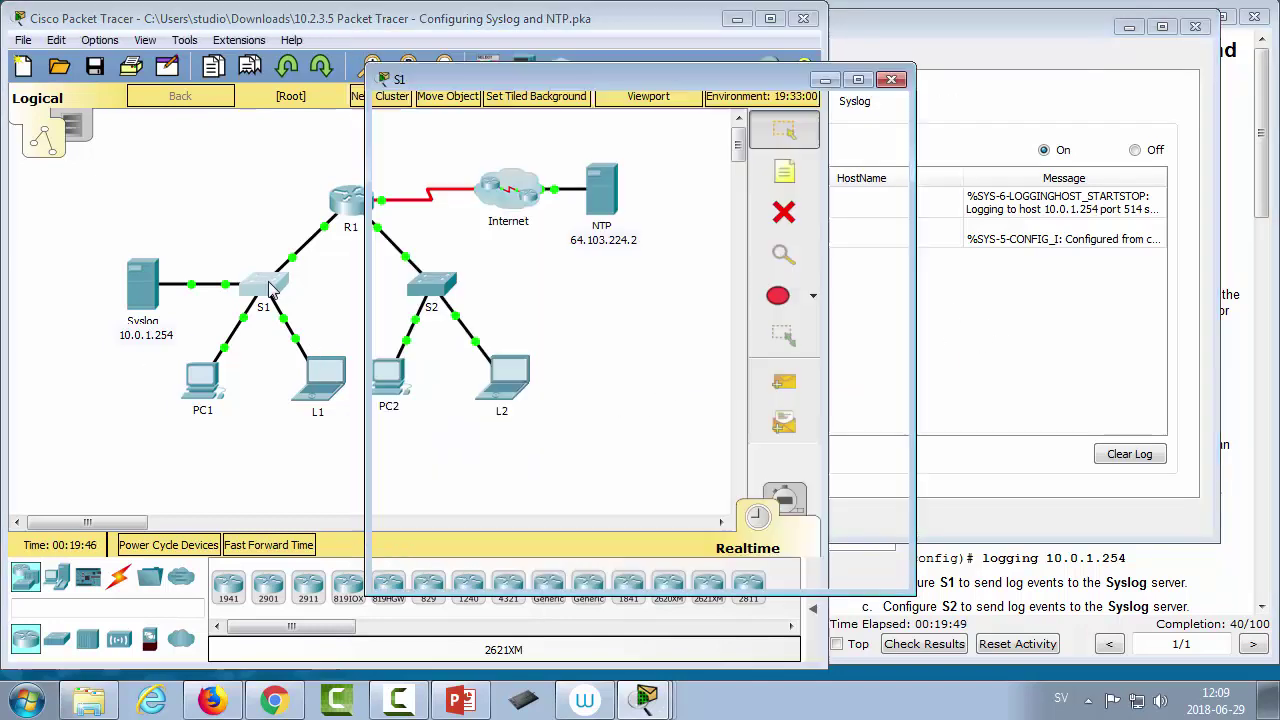
{"action": "type", "text": "no lo"}
{"action": "key", "text": "Tab"}
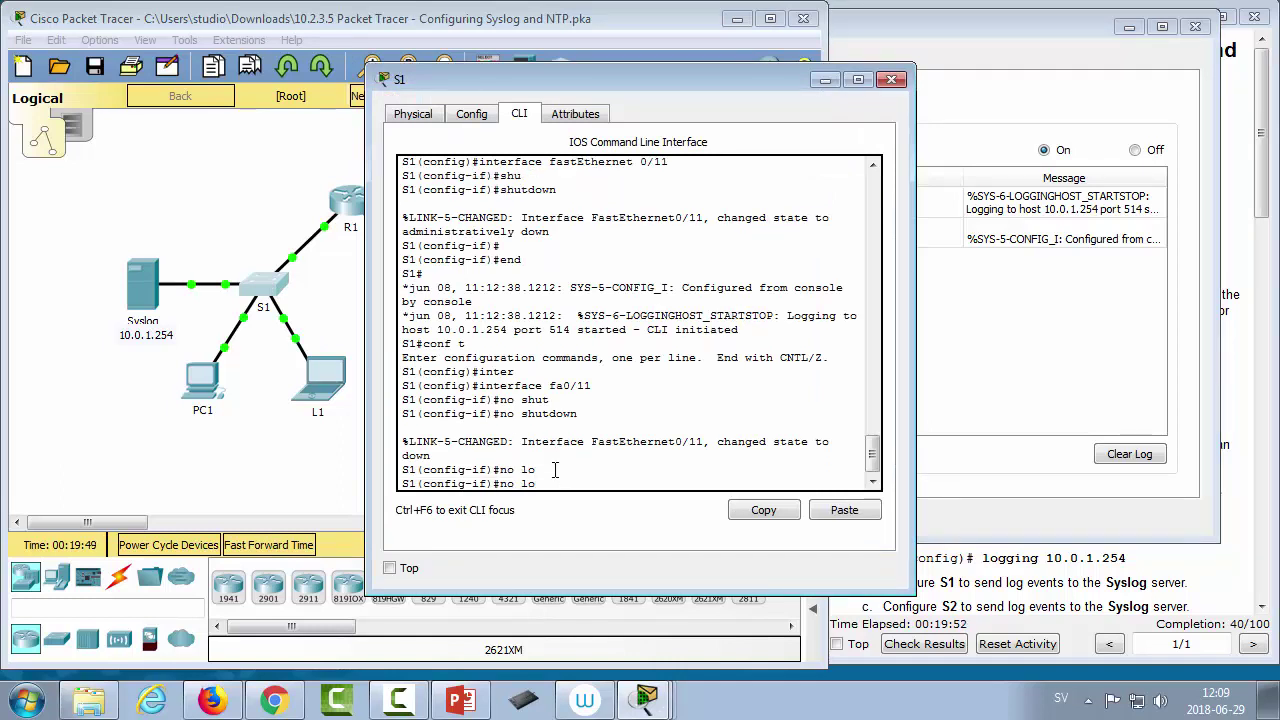
{"action": "key", "text": "BackSpace"}
{"action": "key", "text": "BackSpace"}
{"action": "key", "text": "BackSpace"}
{"action": "key", "text": "BackSpace"}
{"action": "type", "text": "exit"}
{"action": "key", "text": "Return"}
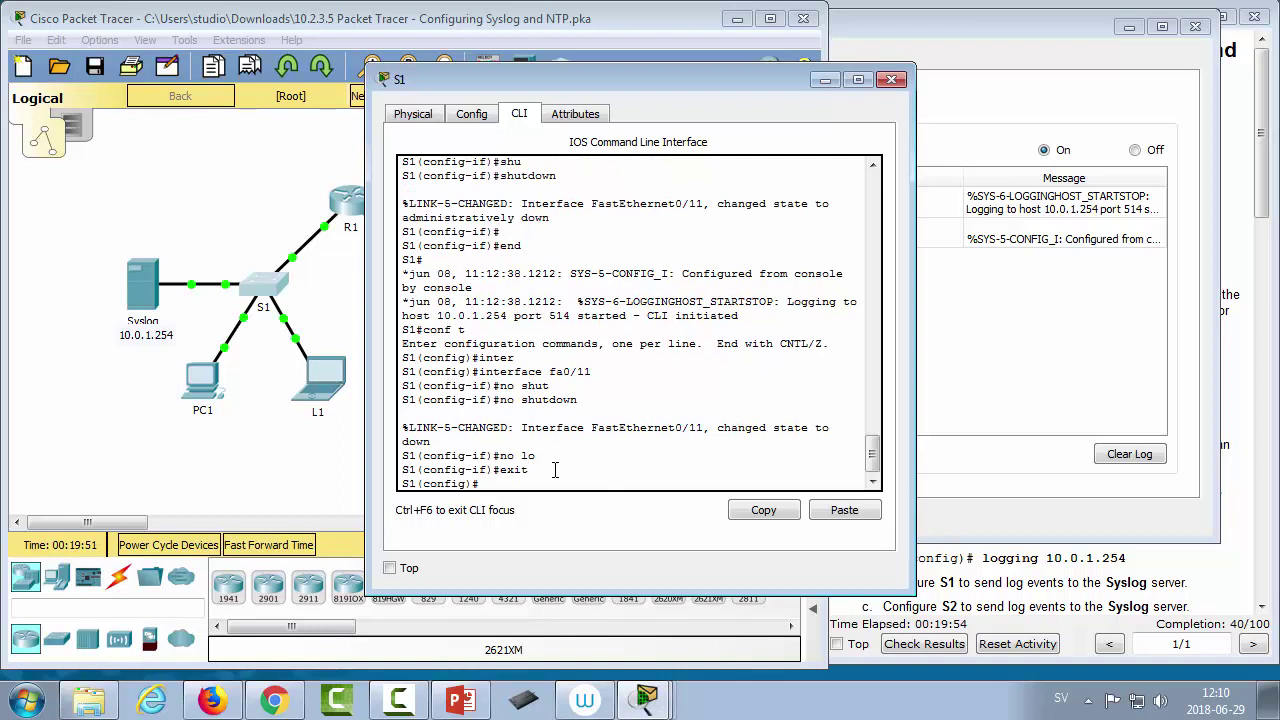
Step: Run no logging trap debugging on S1 and end the configuration session to generate a log event
{"action": "type", "text": "no lo"}
{"action": "key", "text": "Tab"}
{"action": "type", "text": "g"}
{"action": "key", "text": "Tab"}
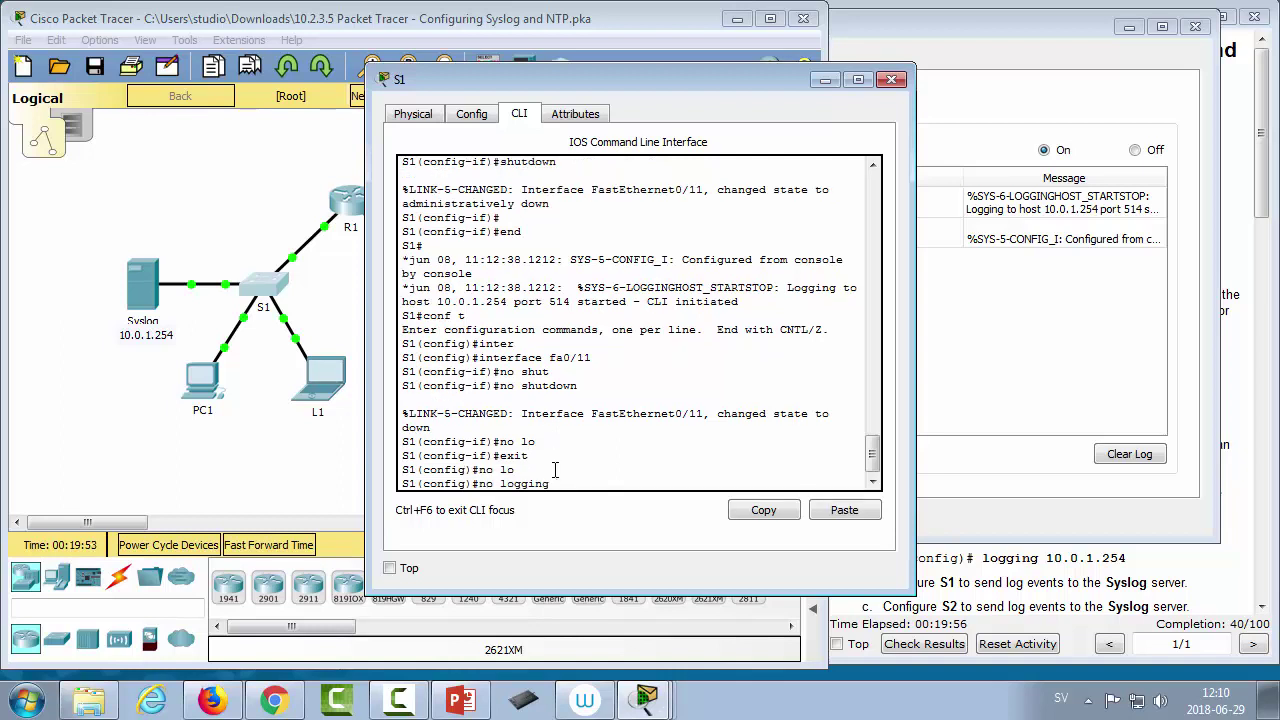
{"action": "type", "text": "tra"}
{"action": "key", "text": "Tab"}
{"action": "type", "text": "de"}
{"action": "key", "text": "Tab"}
{"action": "key", "text": "Return"}
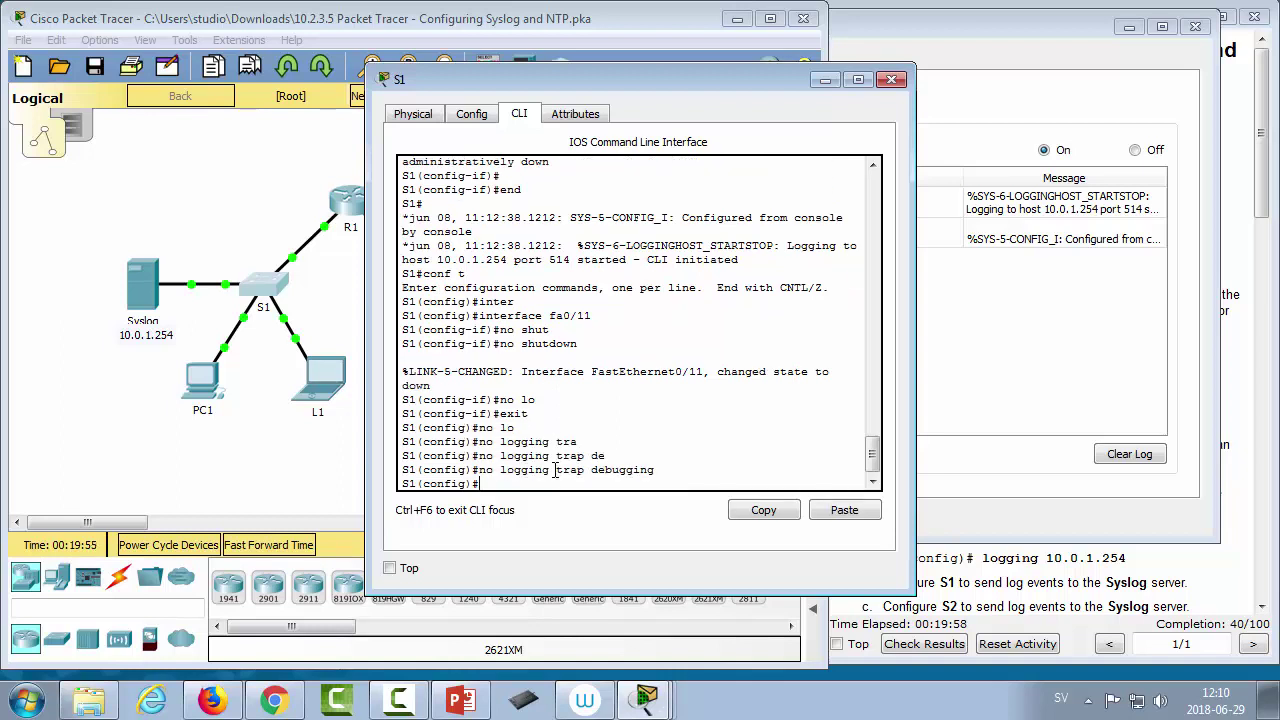
{"action": "type", "text": "end"}
{"action": "key", "text": "Return"}
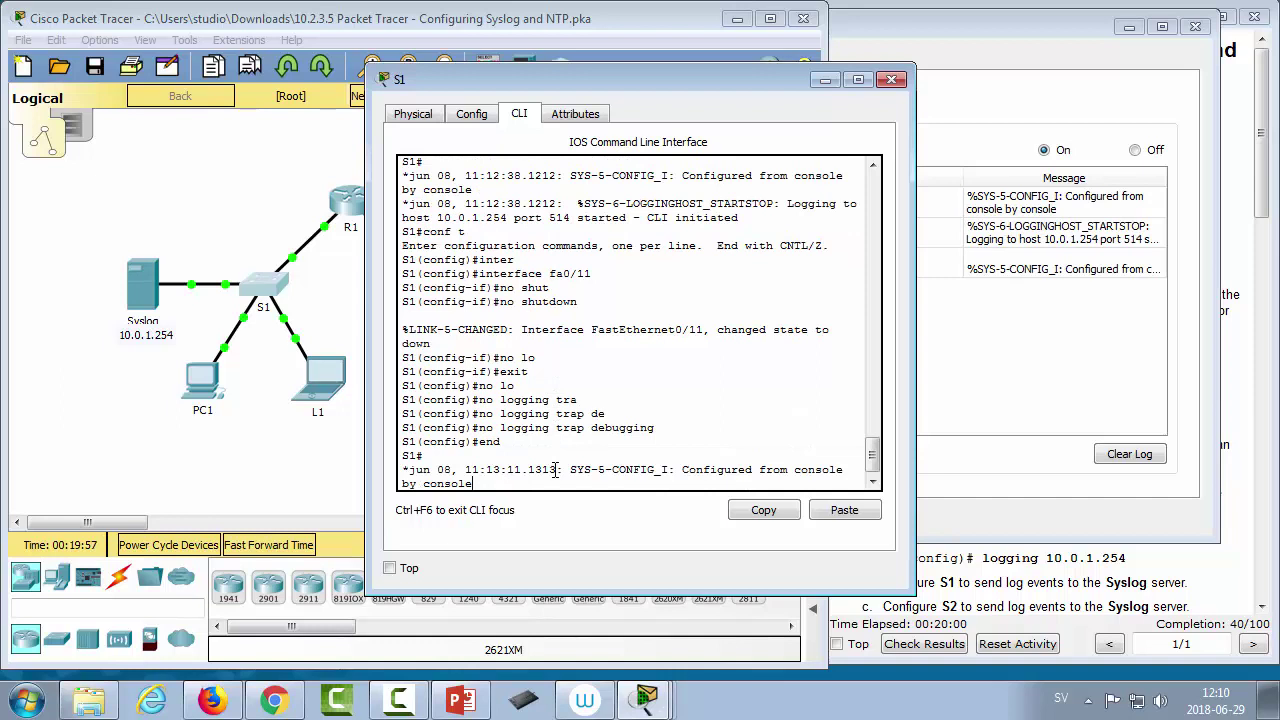
Step: Check the newest entry's timestamp in the Syslog server's log table and bring the topology back to the front
{"action": "left_click", "coordinate": [1041, 387]}
{"action": "left_click", "coordinate": [594, 202]}
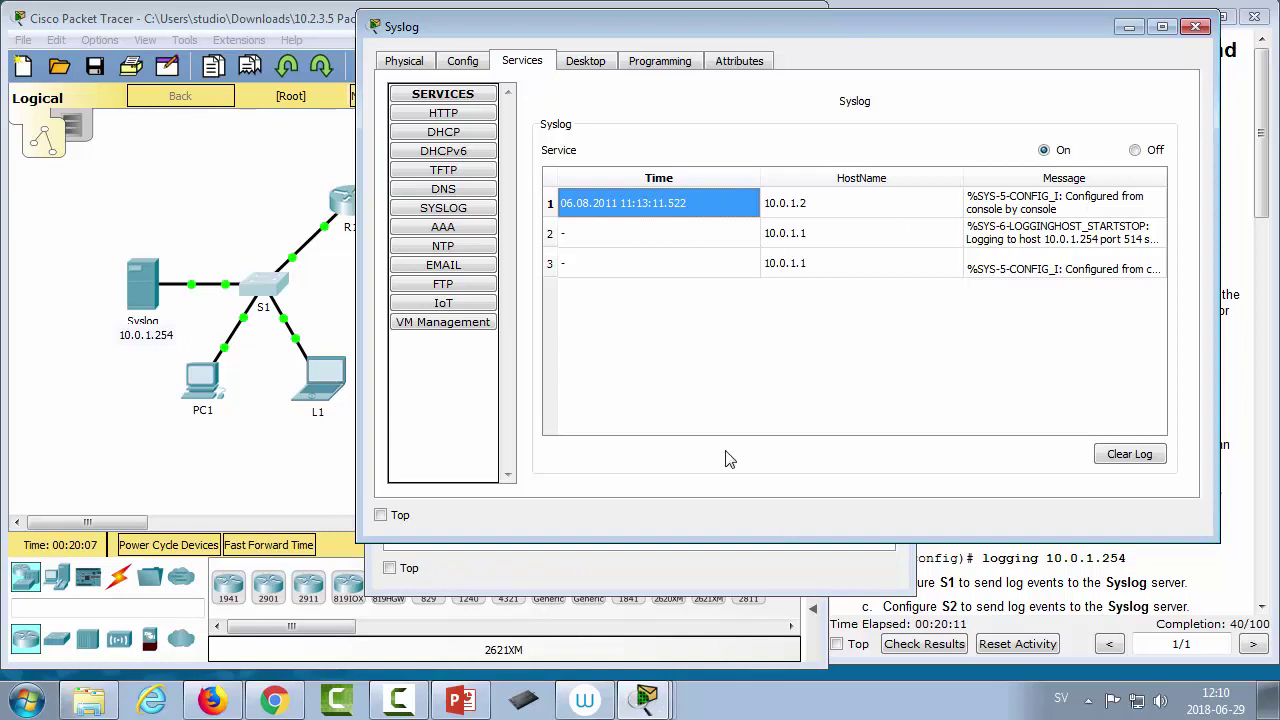
{"action": "left_click", "coordinate": [240, 486]}
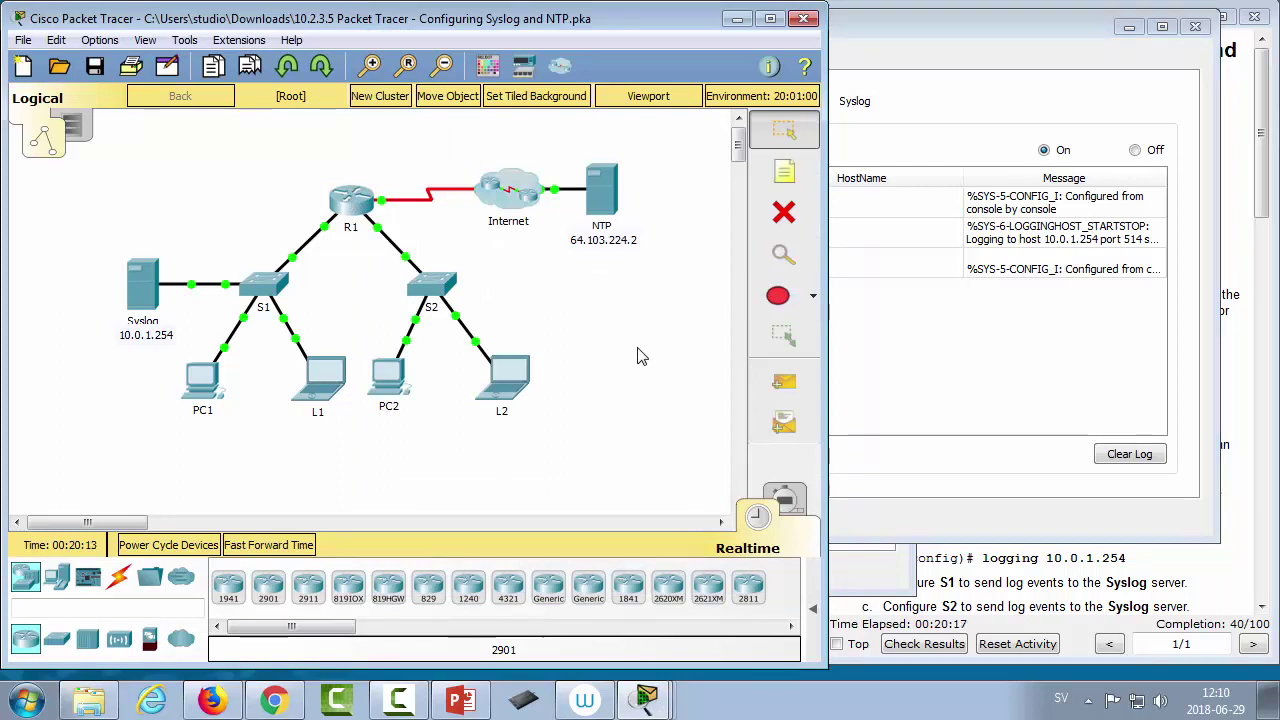
Step: Turn on the NTP service on the NTP server with the date 29 June 2018 selected, and close its window
{"action": "left_click", "coordinate": [603, 190]}
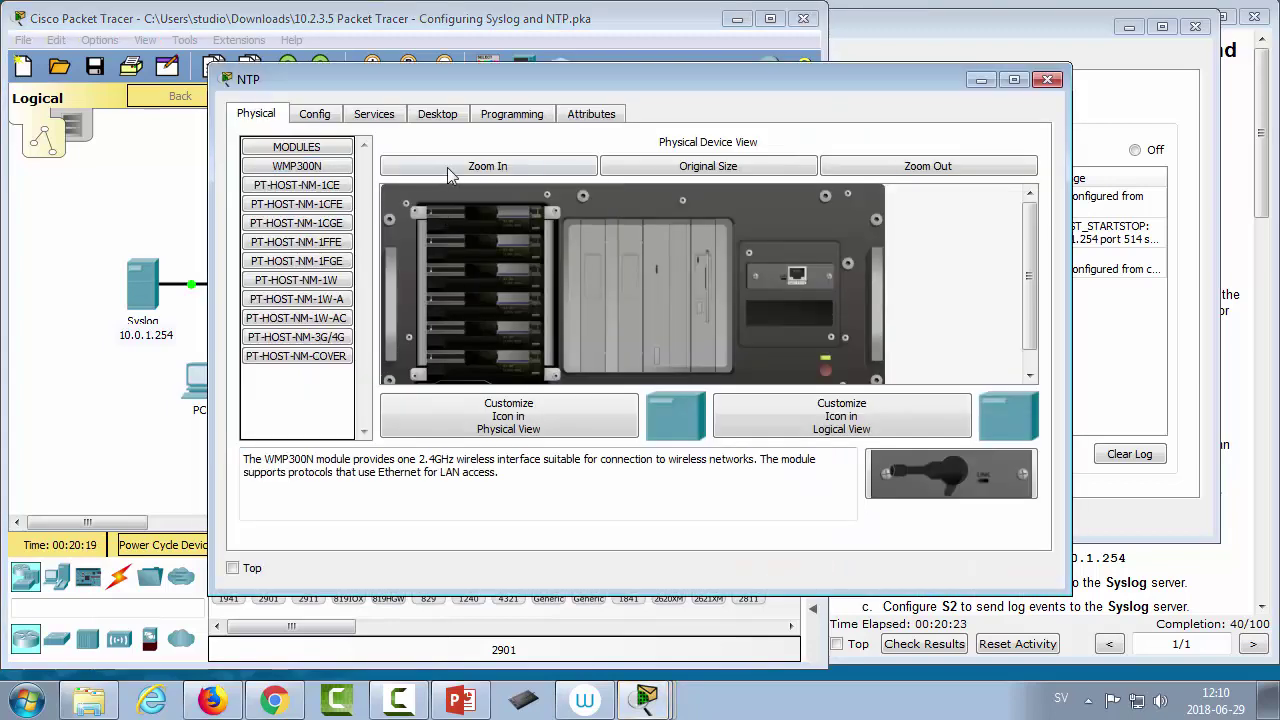
{"action": "left_click", "coordinate": [370, 115]}
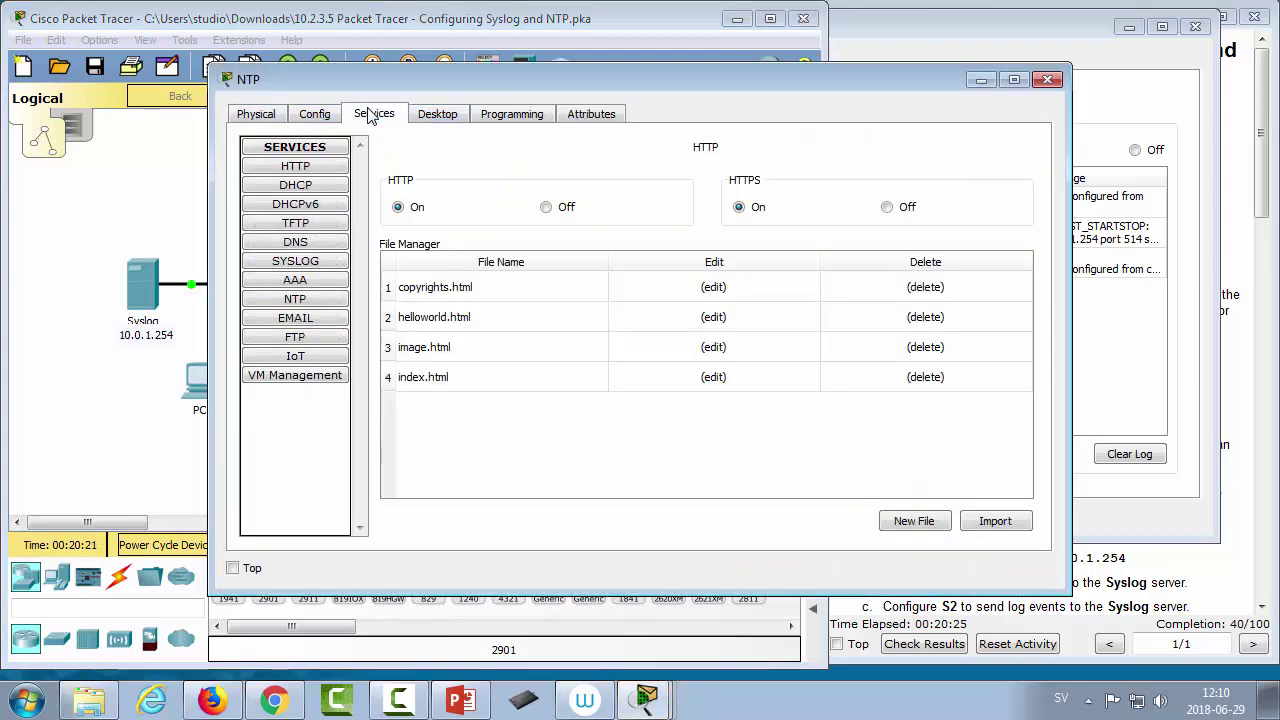
{"action": "left_click", "coordinate": [316, 300]}
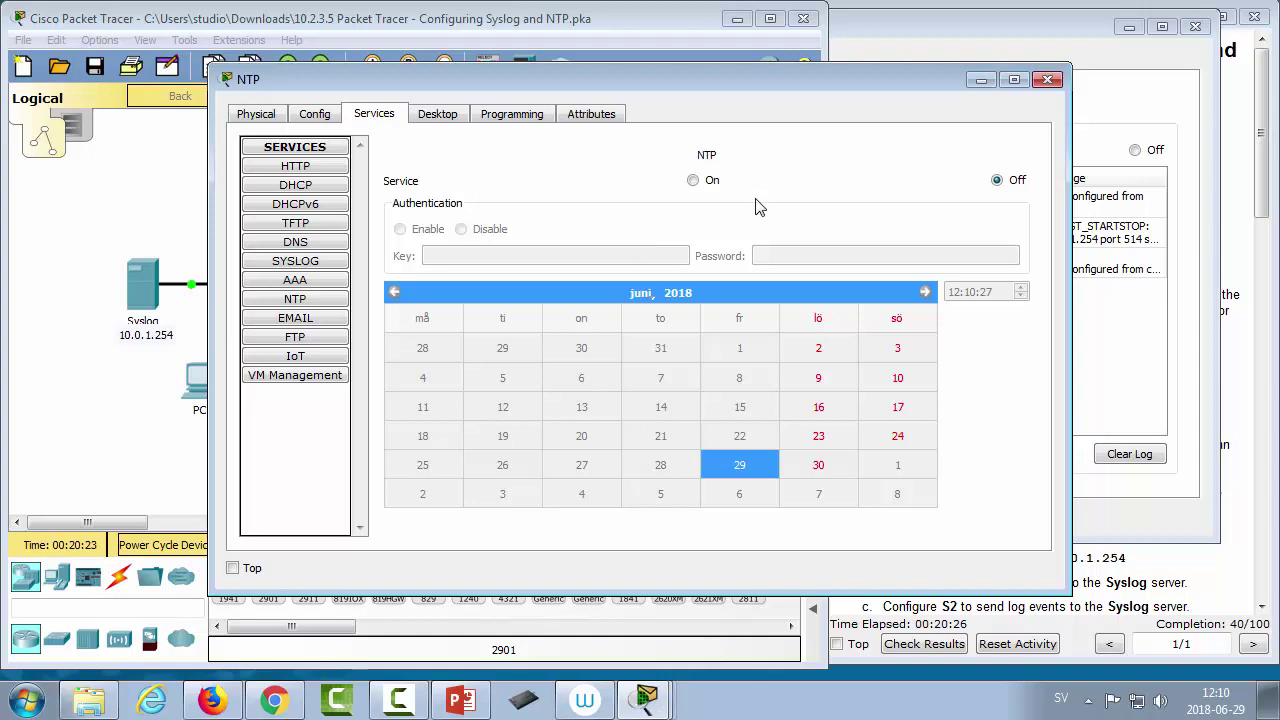
{"action": "left_click", "coordinate": [692, 182]}
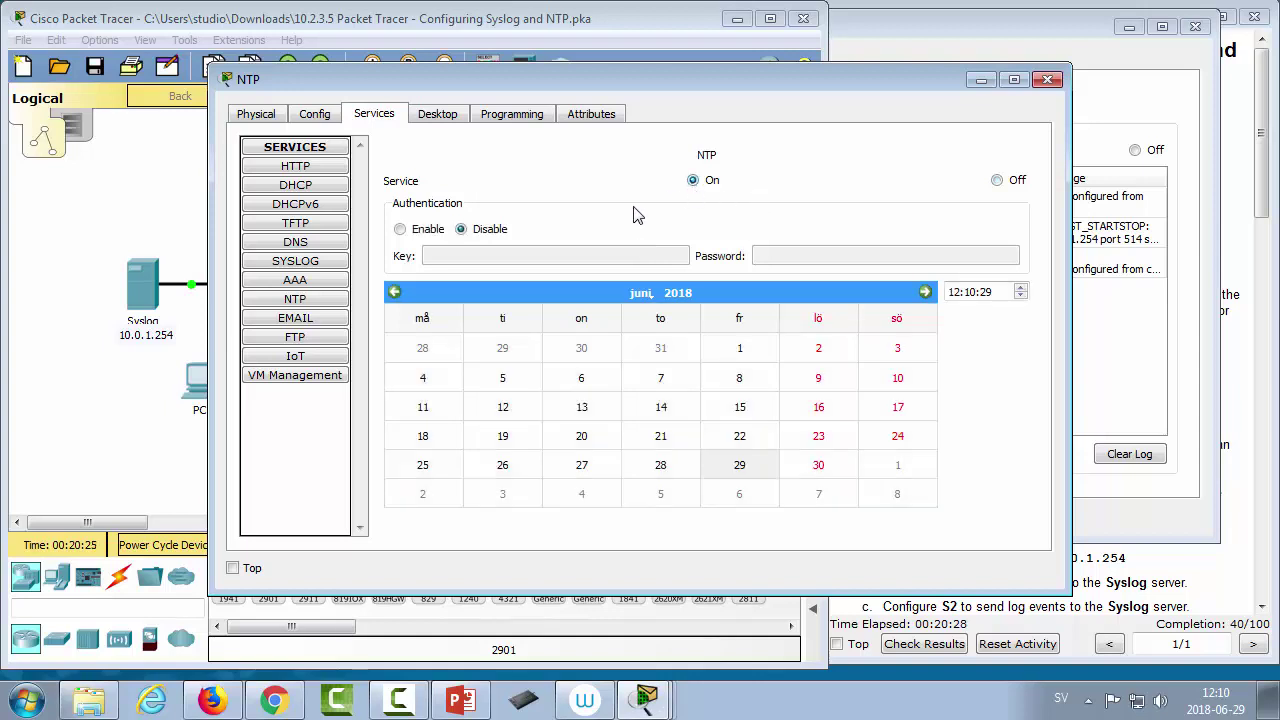
{"action": "left_click", "coordinate": [741, 470]}
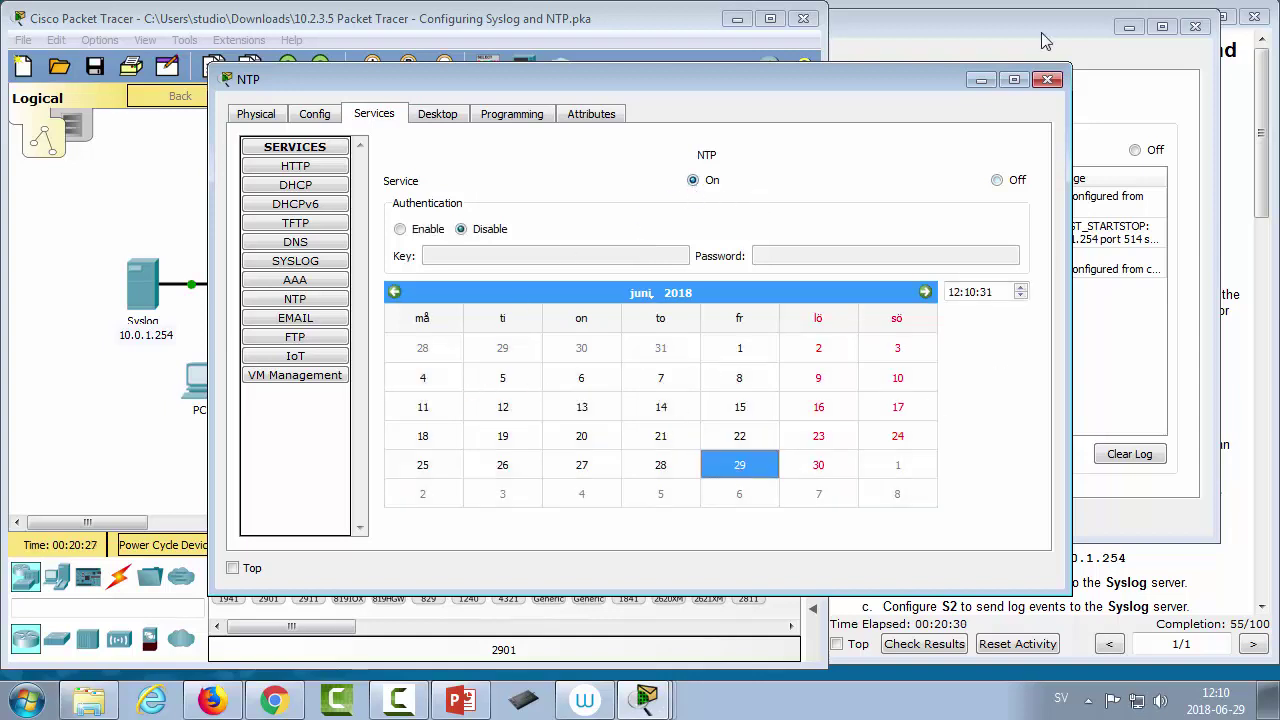
{"action": "left_click", "coordinate": [1057, 85]}
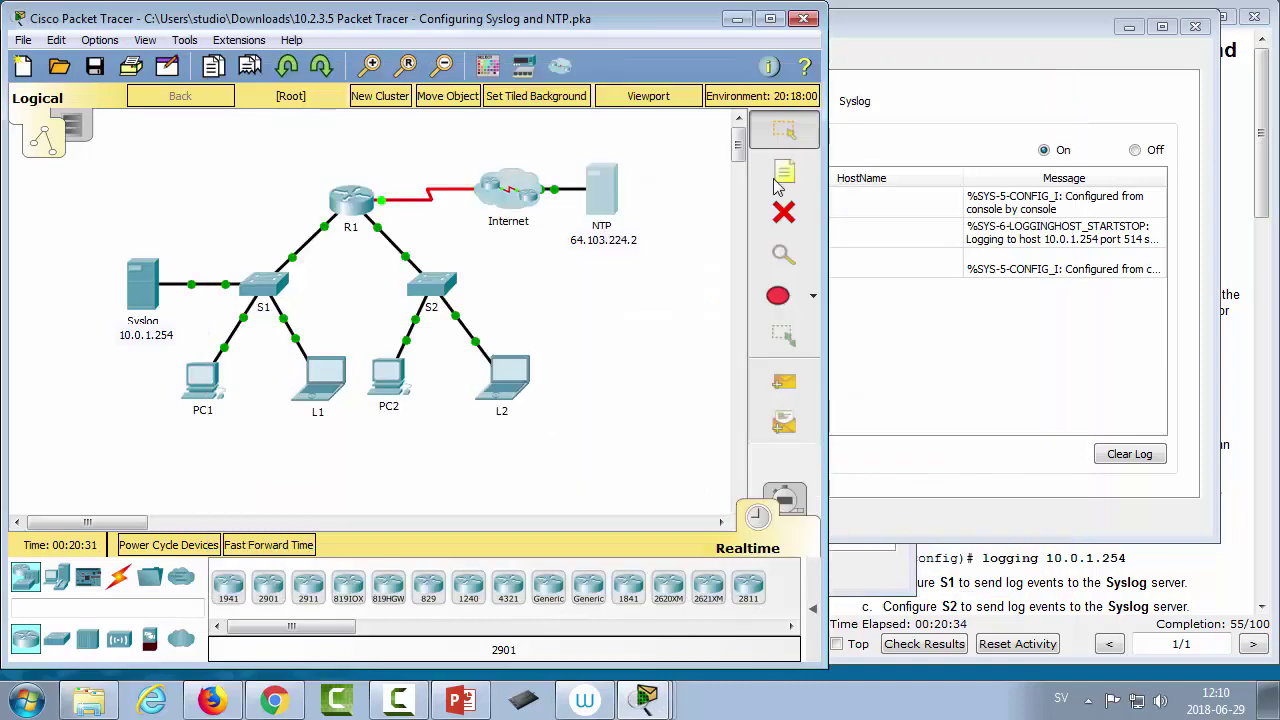
Step: Open router R1's command line, move its window clear of the topology and enter global configuration mode
{"action": "left_click", "coordinate": [352, 205]}
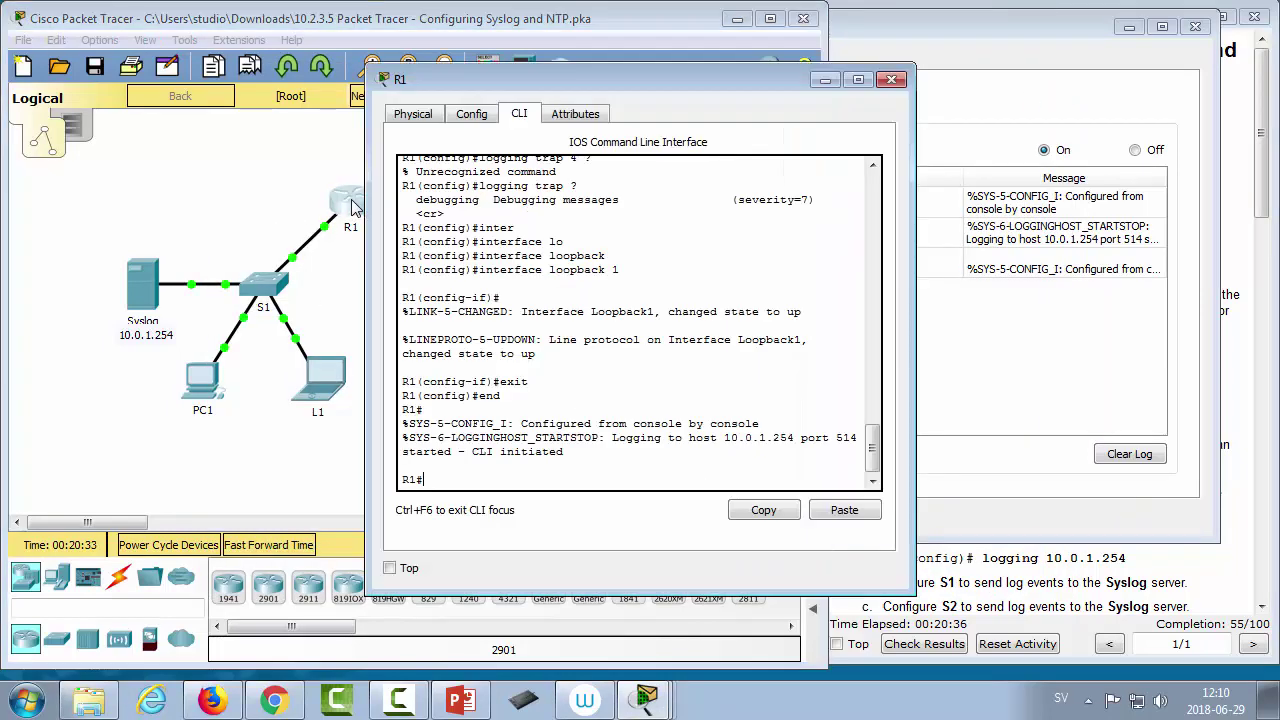
{"action": "left_click_drag", "start_coordinate": [600, 85], "coordinate": [848, 72]}
{"action": "type", "text": "nt"}
{"action": "key", "text": "Tab"}
{"action": "key", "text": "BackSpace"}
{"action": "type", "text": "conf t"}
{"action": "key", "text": "Return"}
Step: Configure R1 to use the NTP server 64.103.224.2 and exit configuration mode
{"action": "type", "text": "ntp ?se"}
{"action": "key", "text": "Tab"}
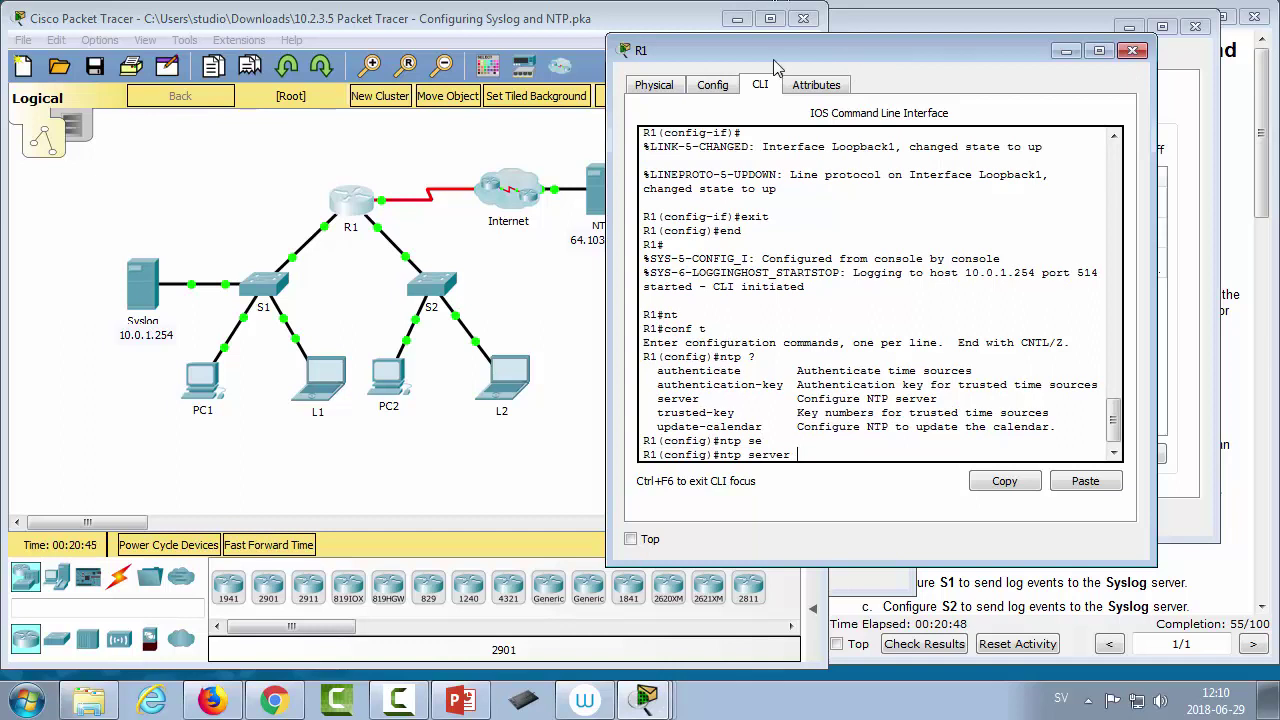
{"action": "left_click_drag", "start_coordinate": [780, 58], "coordinate": [860, 54]}
{"action": "type", "text": "6"}
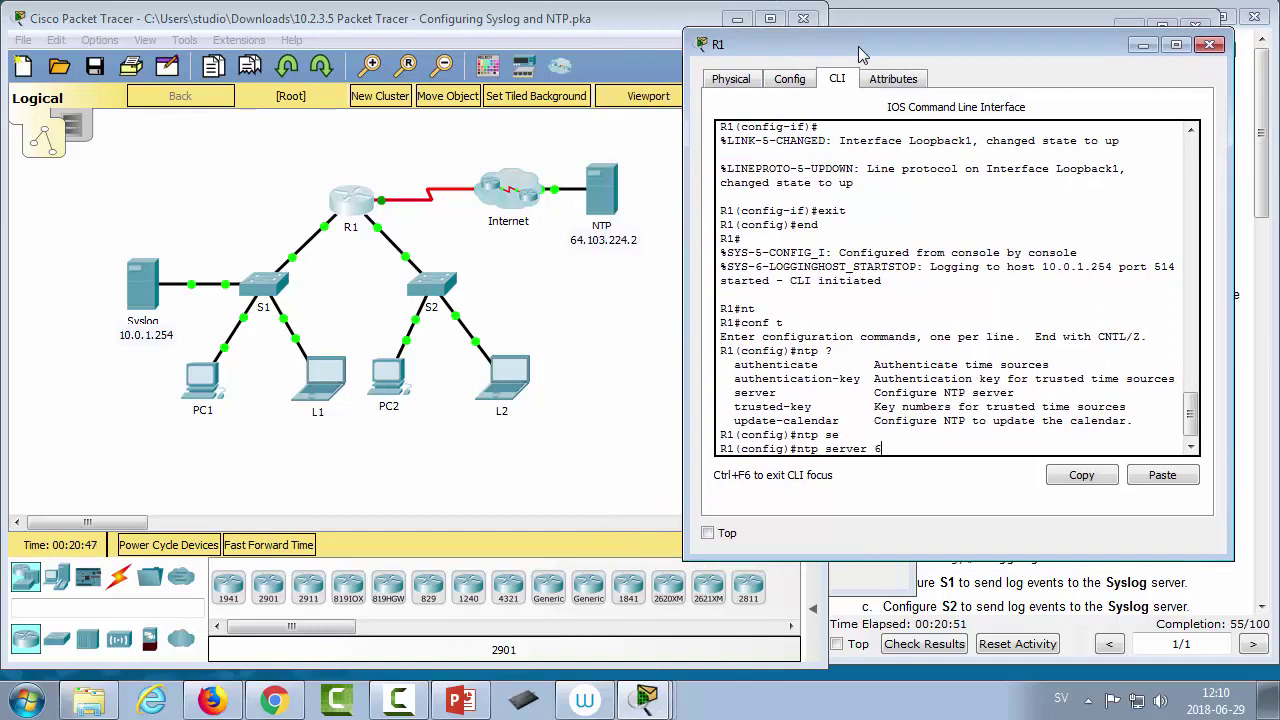
{"action": "type", "text": "4.103.224.2"}
{"action": "key", "text": "Return"}
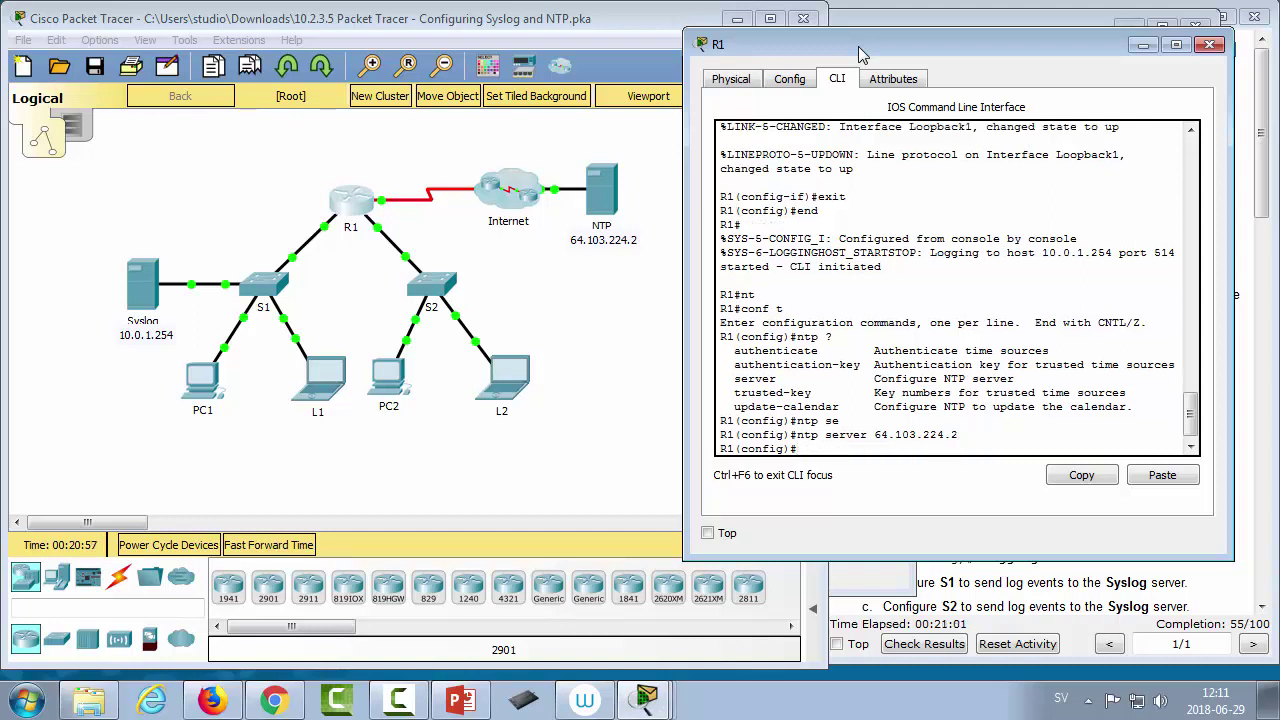
{"action": "type", "text": "exit"}
{"action": "key", "text": "Return"}
Step: List the clock command's options on R1 and try to run clock without arguments
{"action": "type", "text": "cl"}
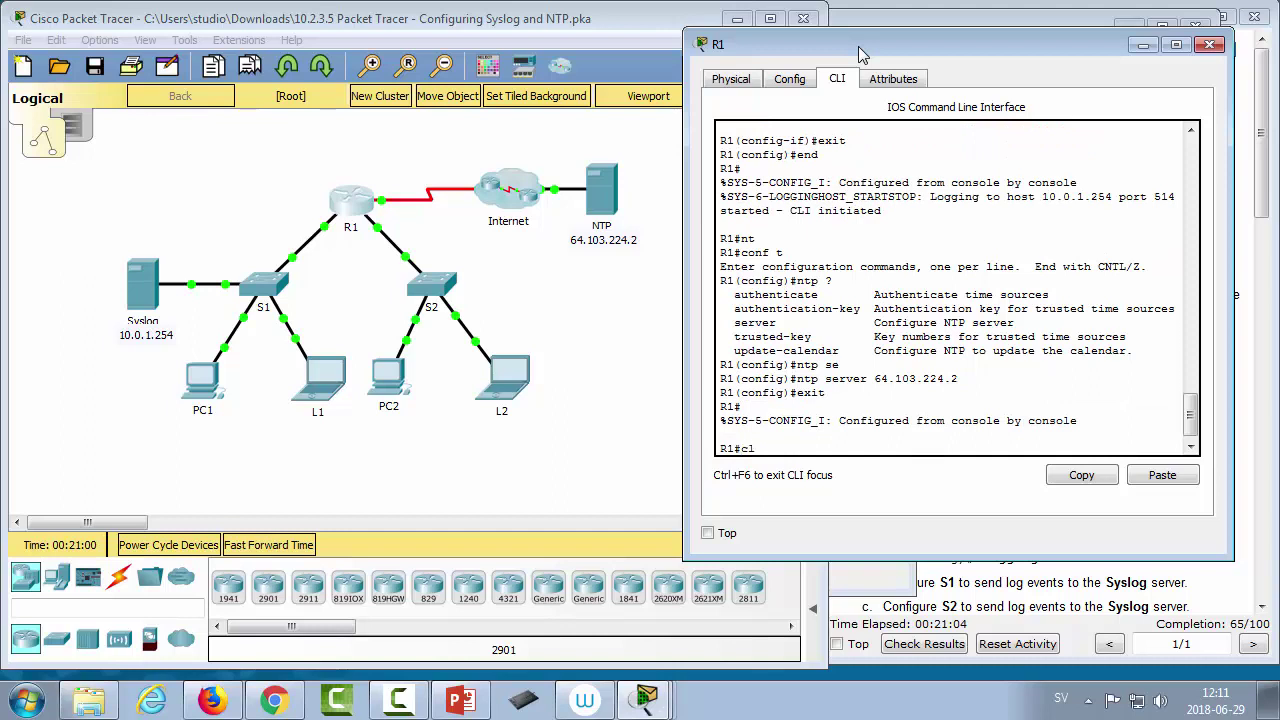
{"action": "type", "text": "ock"}
{"action": "key", "text": "Tab"}
{"action": "type", "text": "?"}
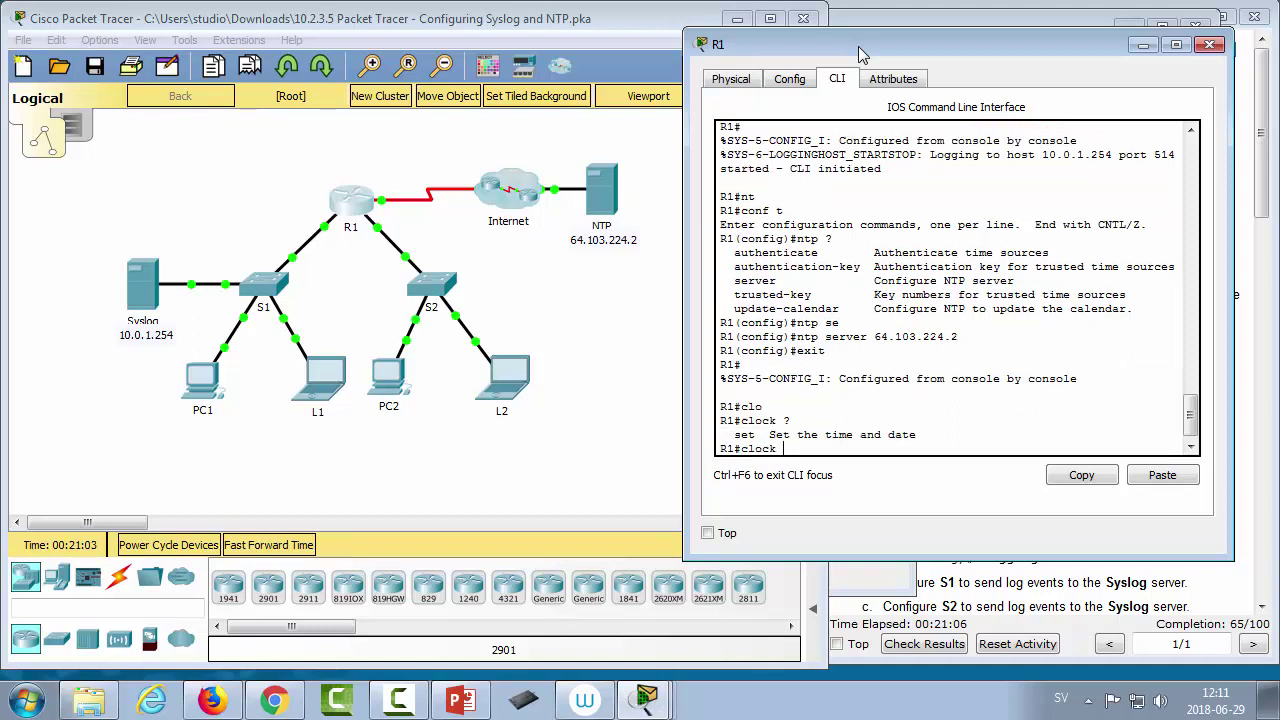
{"action": "key", "text": "Return"}
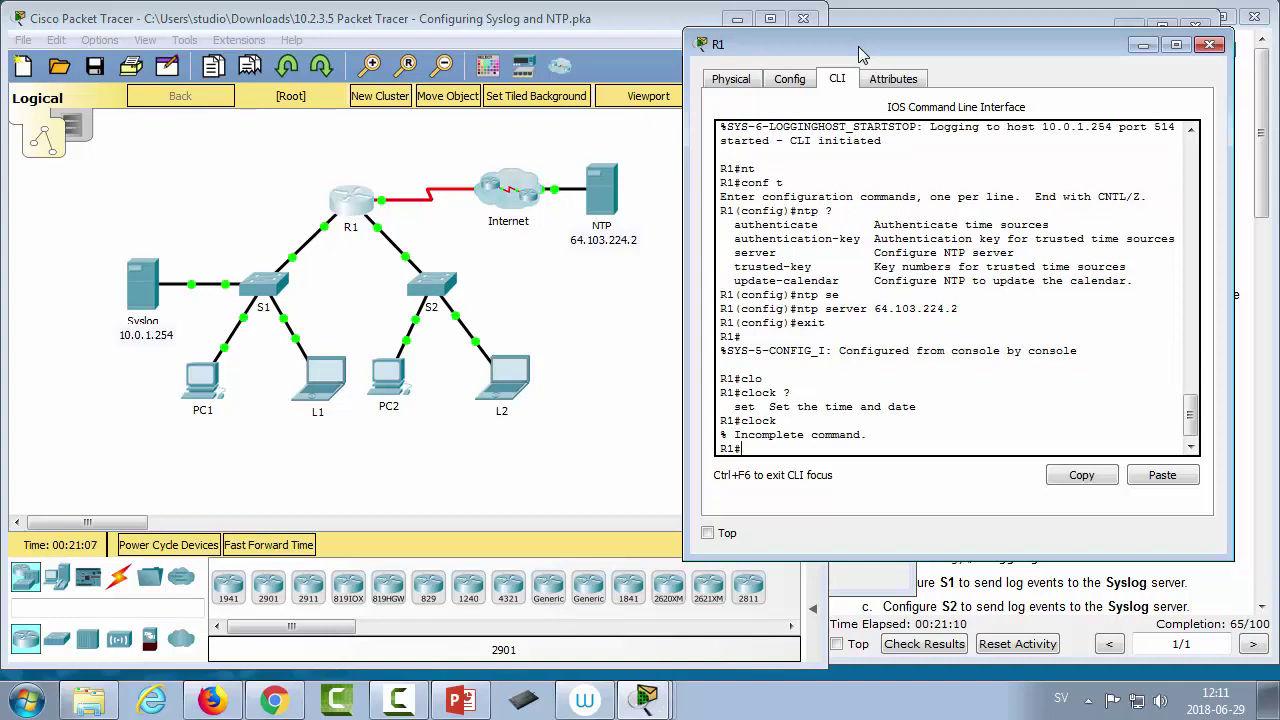
Step: Read the activity instructions for configuring the NTP service and the log timestamps
{"action": "left_click", "coordinate": [1098, 605]}
{"action": "scroll", "coordinate": [1097, 535], "scroll_direction": "down", "scroll_amount": 1}
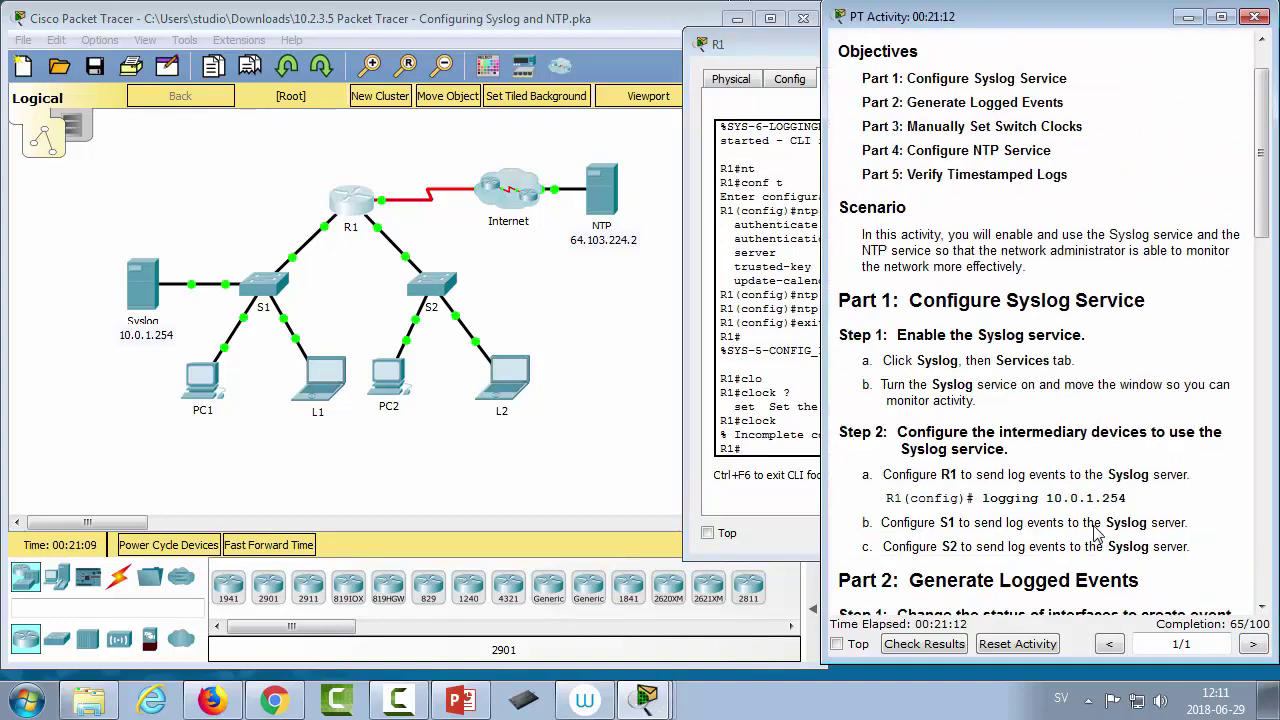
{"action": "scroll", "coordinate": [1098, 535], "scroll_direction": "down", "scroll_amount": 8}
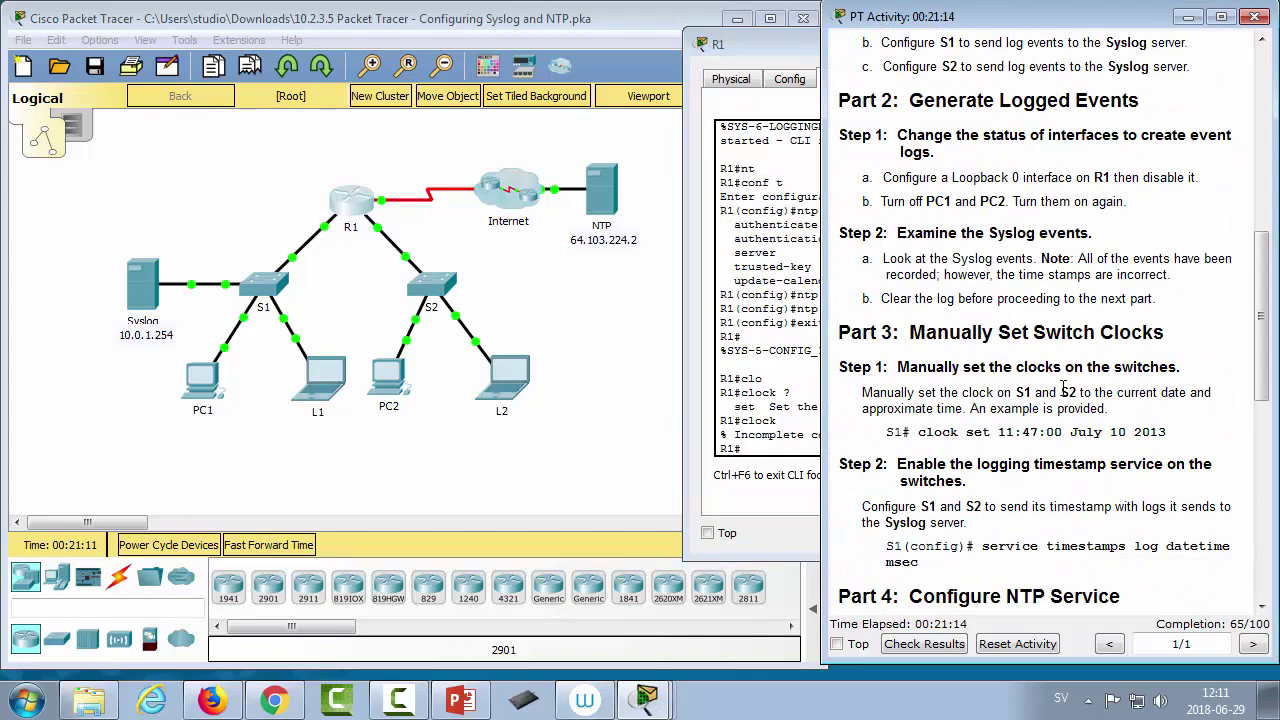
{"action": "scroll", "coordinate": [1021, 453], "scroll_direction": "down", "scroll_amount": 4}
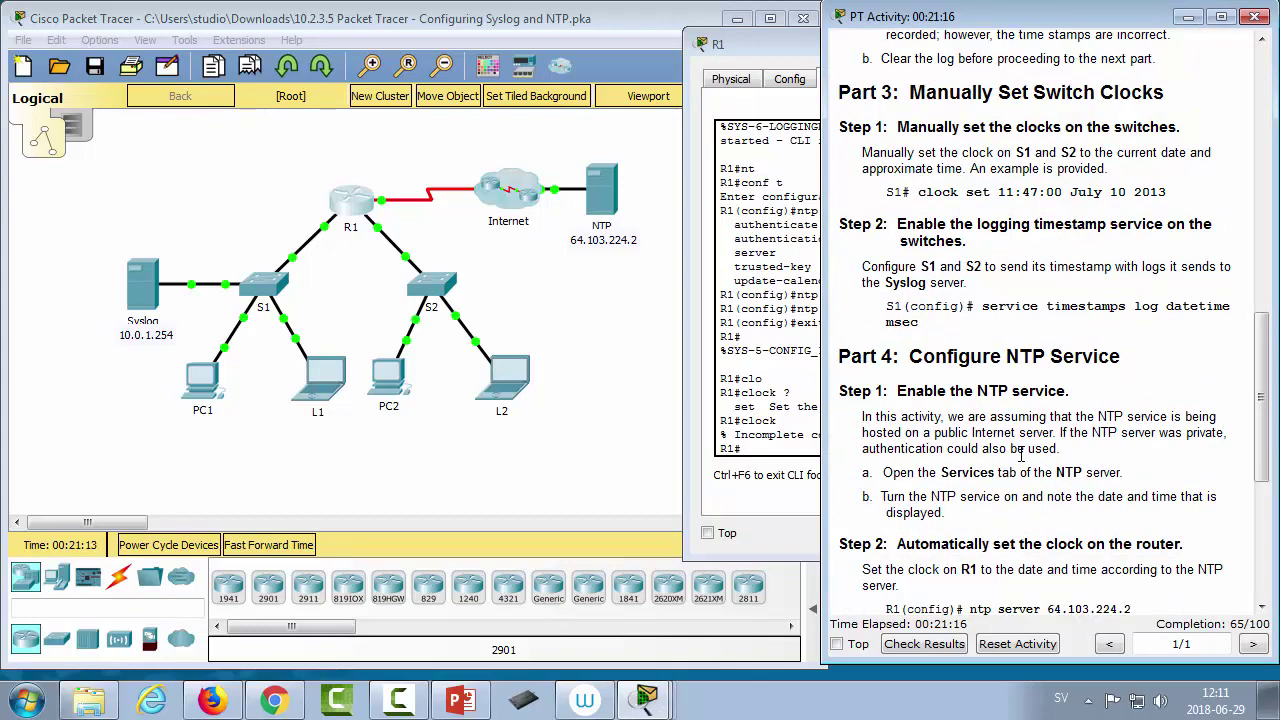
{"action": "scroll", "coordinate": [1021, 453], "scroll_direction": "down", "scroll_amount": 5}
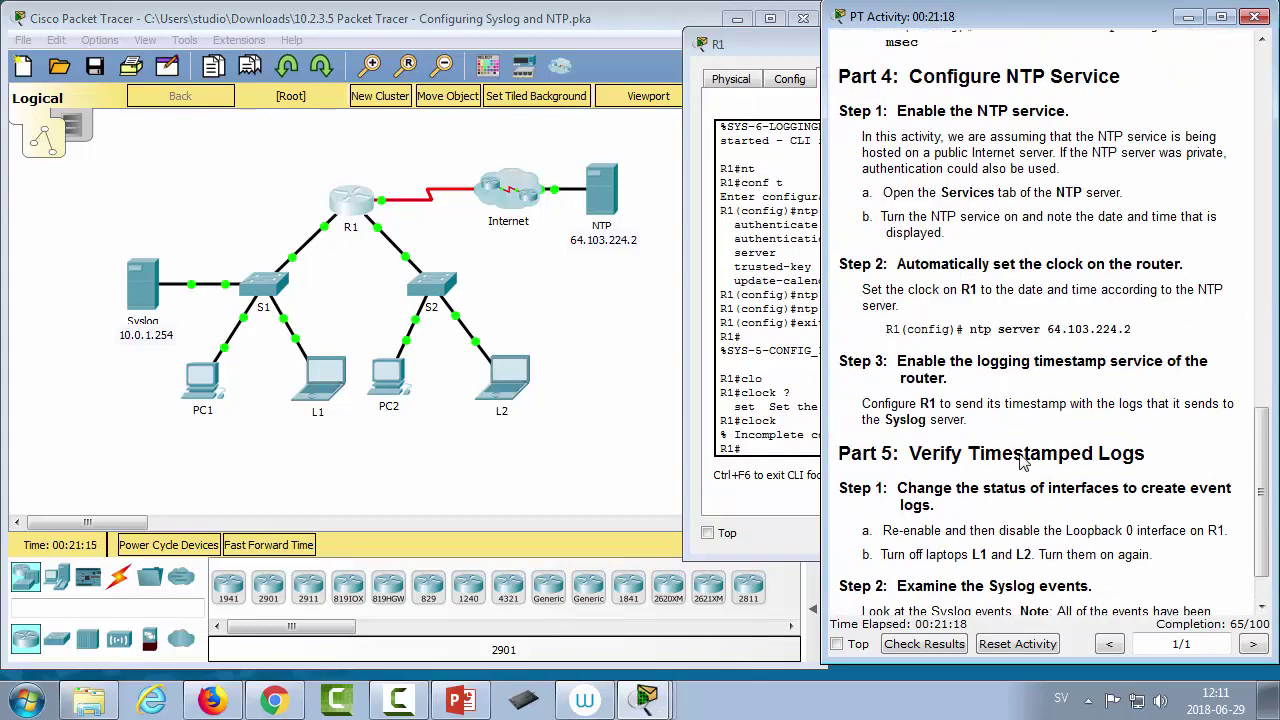
{"action": "scroll", "coordinate": [1021, 453], "scroll_direction": "up", "scroll_amount": 7}
Step: Enter global configuration mode on R1 again and list the available options of the service command
{"action": "left_click", "coordinate": [765, 370]}
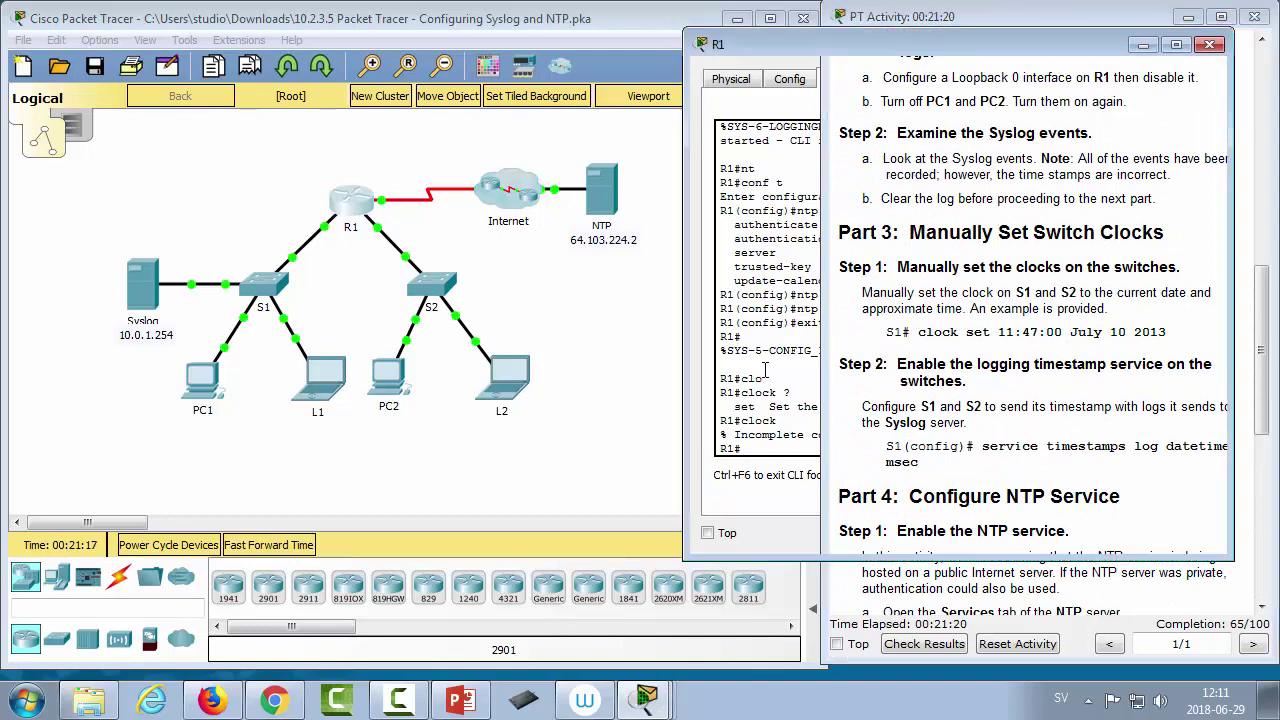
{"action": "type", "text": "conf t"}
{"action": "key", "text": "Return"}
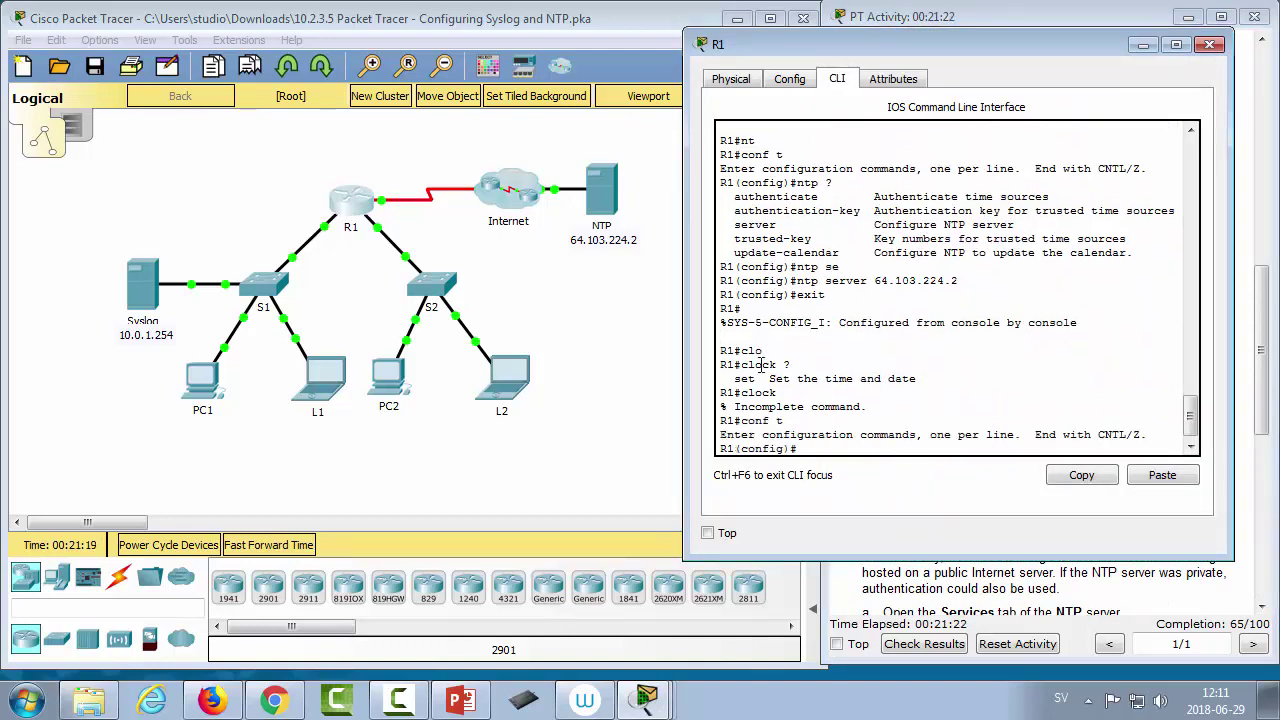
{"action": "type", "text": "ser"}
{"action": "key", "text": "Tab"}
{"action": "type", "text": "lo"}
{"action": "key", "text": "Tab"}
{"action": "key", "text": "Tab"}
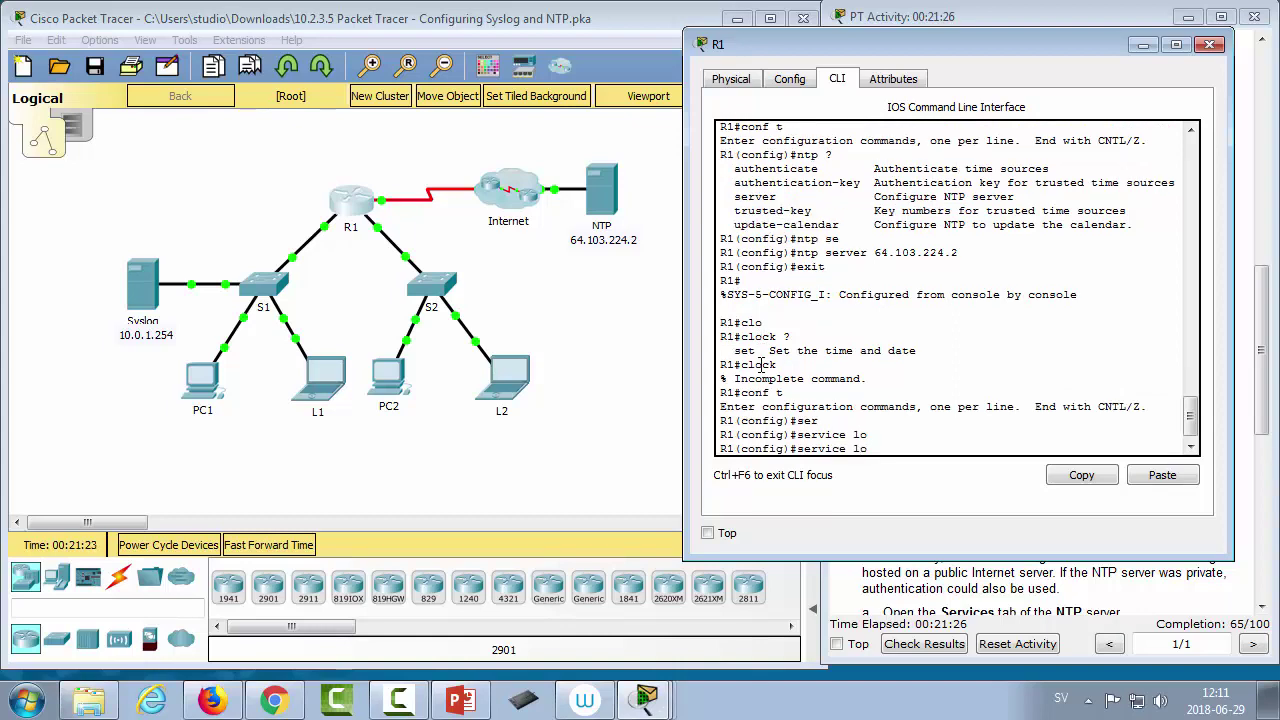
{"action": "key", "text": "BackSpace"}
{"action": "key", "text": "BackSpace"}
{"action": "type", "text": "?"}
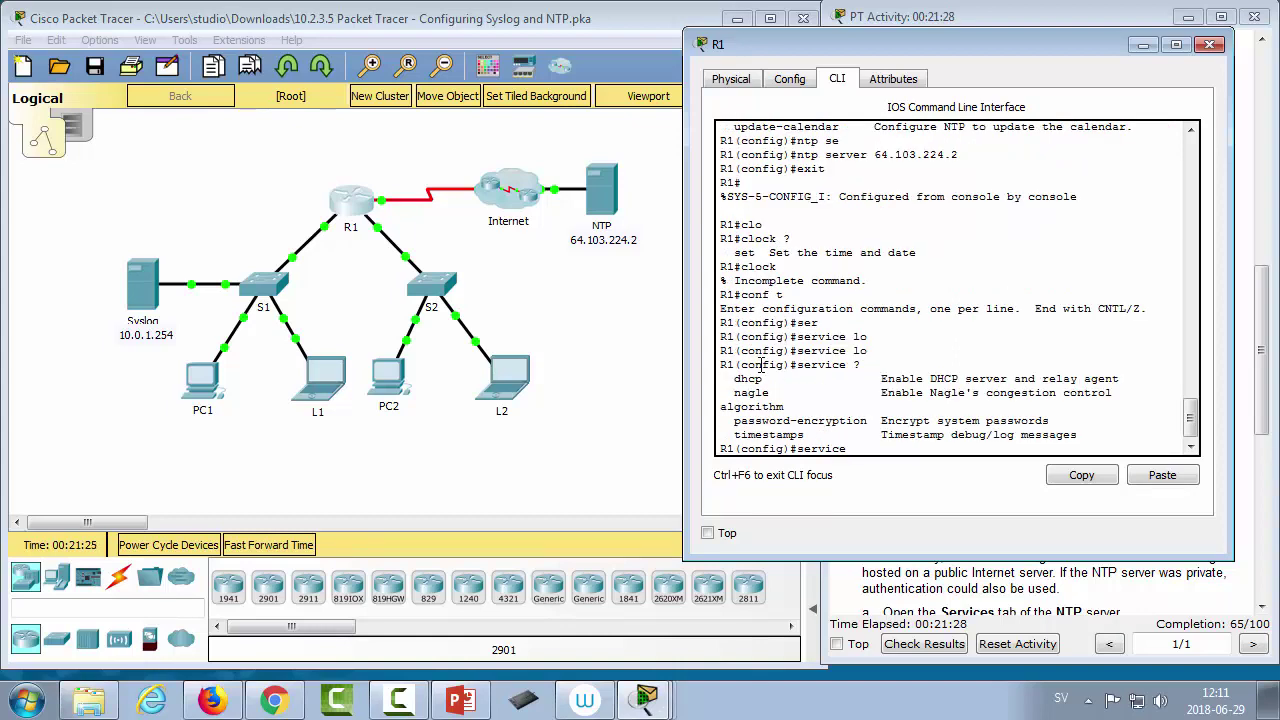
Step: Enable log timestamps on R1 with service timestamps log datetime msec and end the configuration session
{"action": "type", "text": "tim"}
{"action": "key", "text": "Tab"}
{"action": "type", "text": "lo"}
{"action": "key", "text": "Tab"}
{"action": "type", "text": "da"}
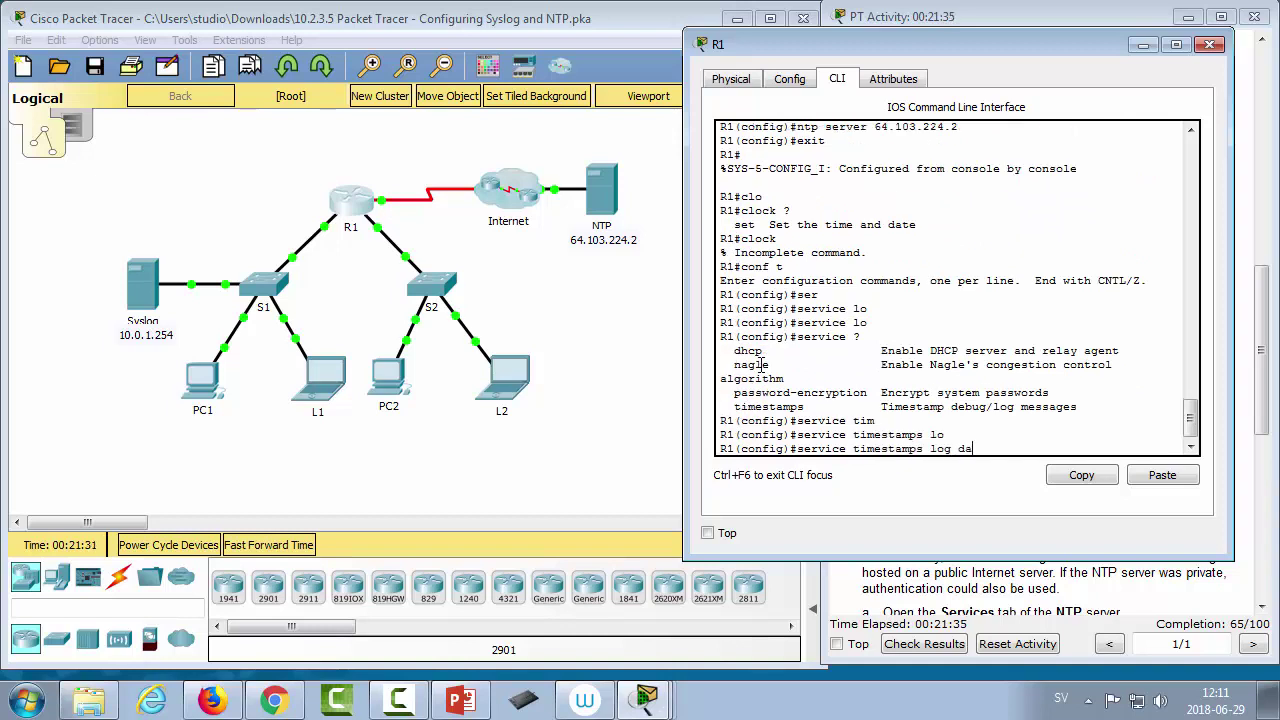
{"action": "key", "text": "Tab"}
{"action": "key", "text": "Return"}
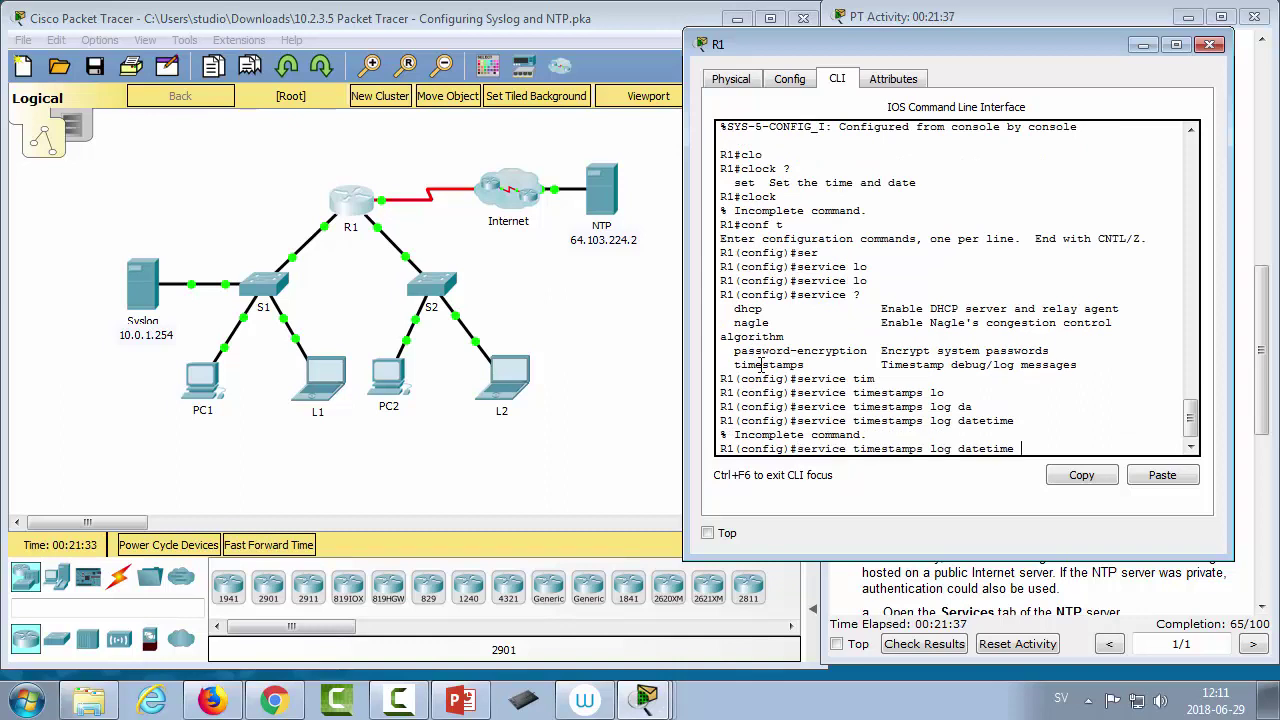
{"action": "type", "text": "ms"}
{"action": "key", "text": "Tab"}
{"action": "key", "text": "Return"}
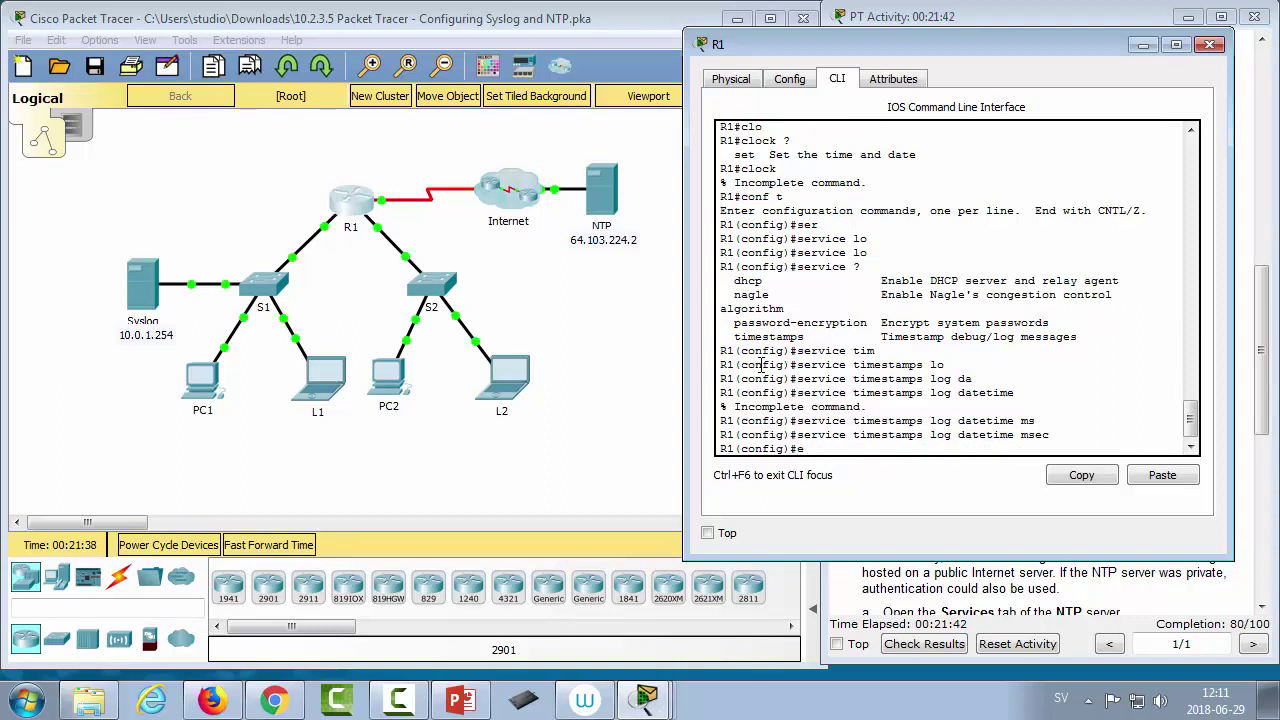
{"action": "type", "text": "end"}
{"action": "key", "text": "Return"}
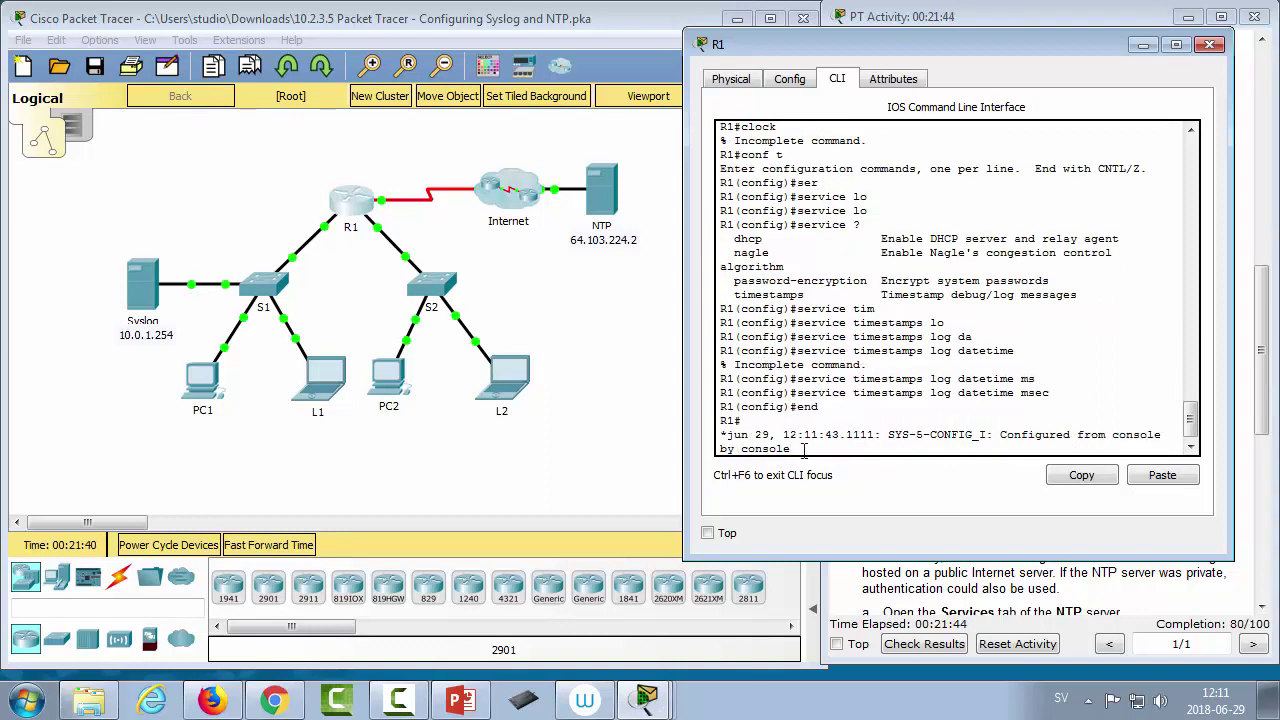
Step: Compare the timestamp of R1's console message with the newest entry in the Syslog server's log table
{"action": "left_click_drag", "start_coordinate": [727, 436], "coordinate": [879, 437]}
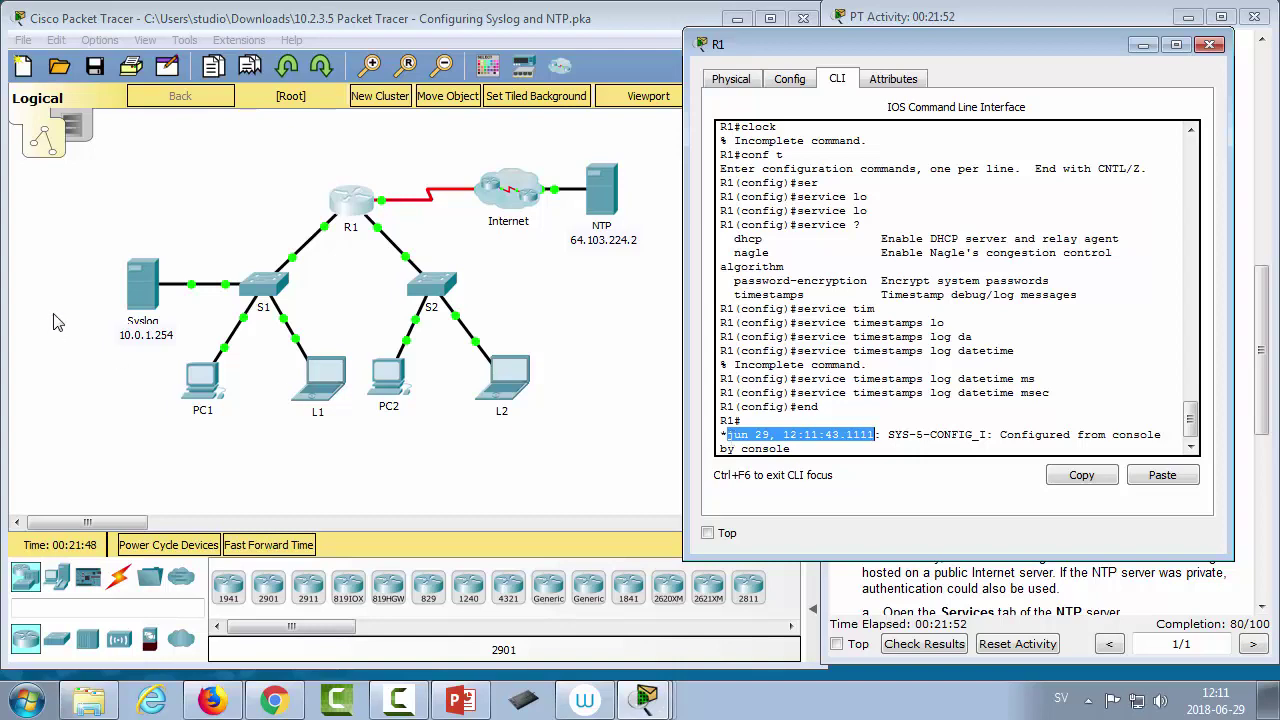
{"action": "left_click", "coordinate": [145, 300]}
{"action": "left_click", "coordinate": [808, 215]}
{"action": "left_click", "coordinate": [640, 215]}
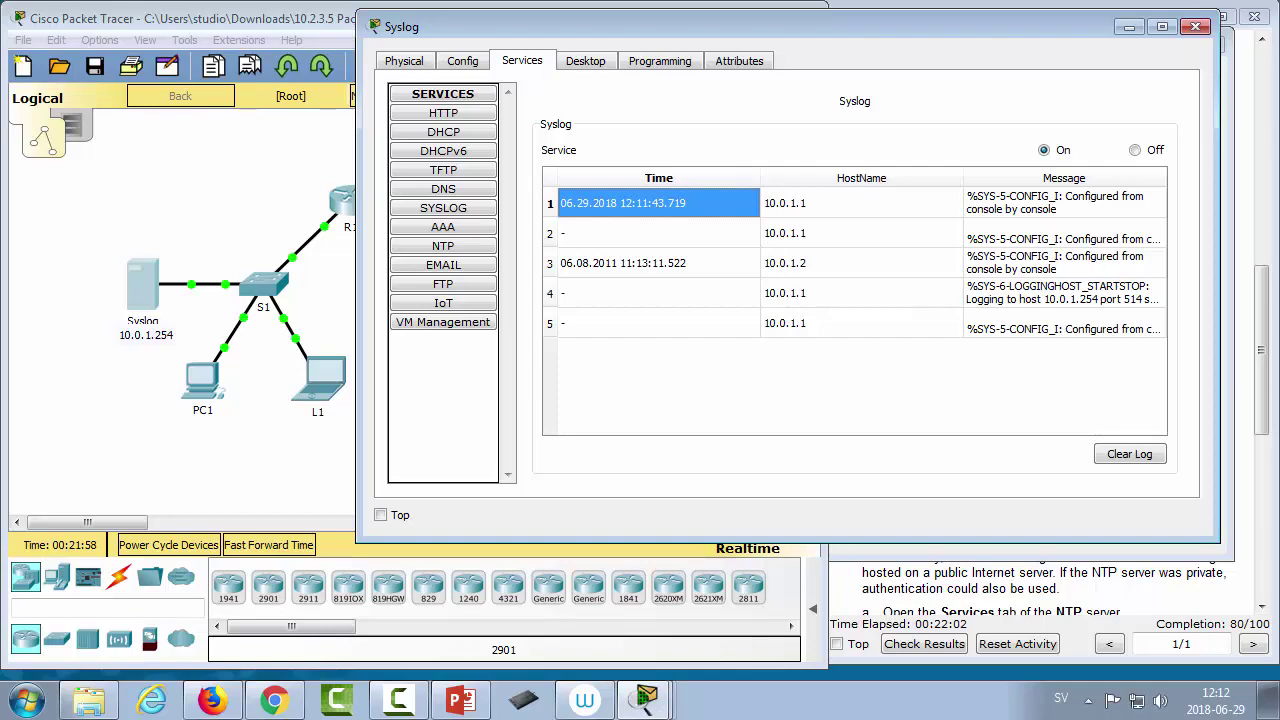
{"action": "key", "text": "alt+Tab"}
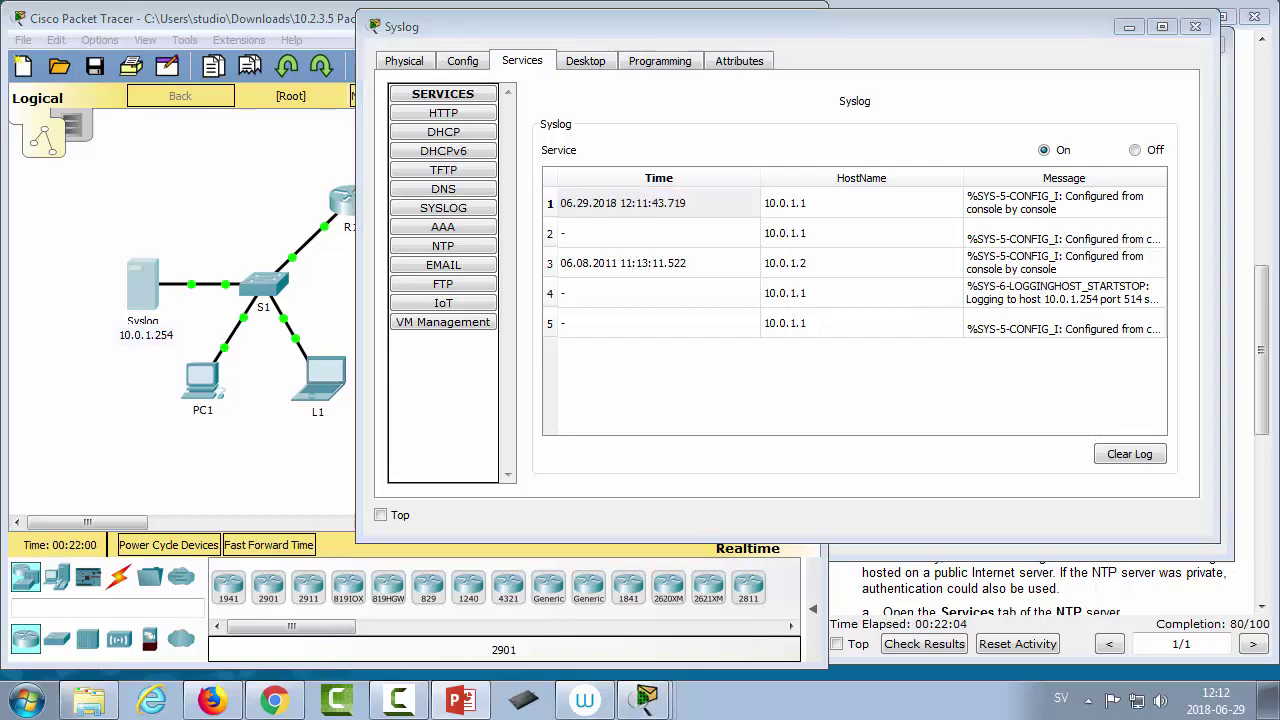